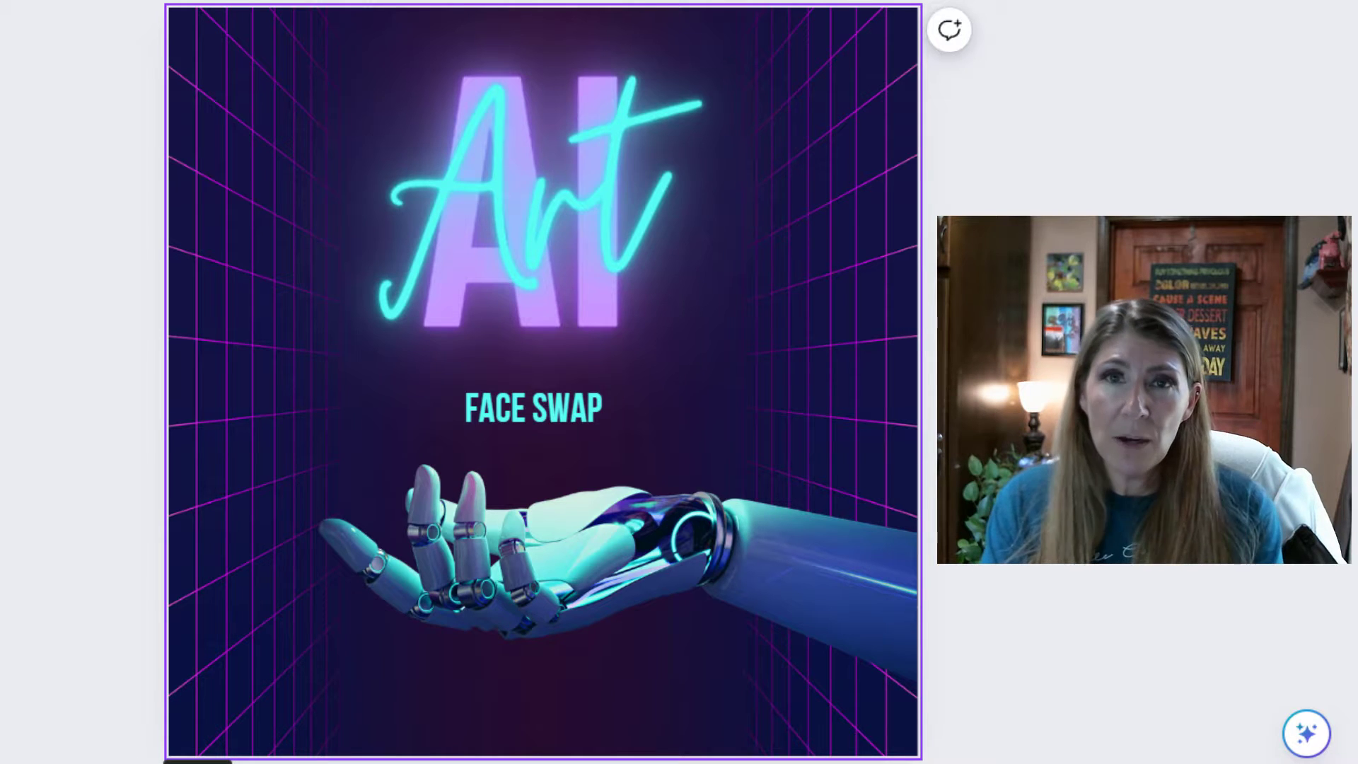
Scroll past the Web-it slide and show the Webit FaceSwap page maximized in Chrome
{"action": "scroll", "coordinate": [543, 382], "scroll_direction": "down", "scroll_amount": 5}
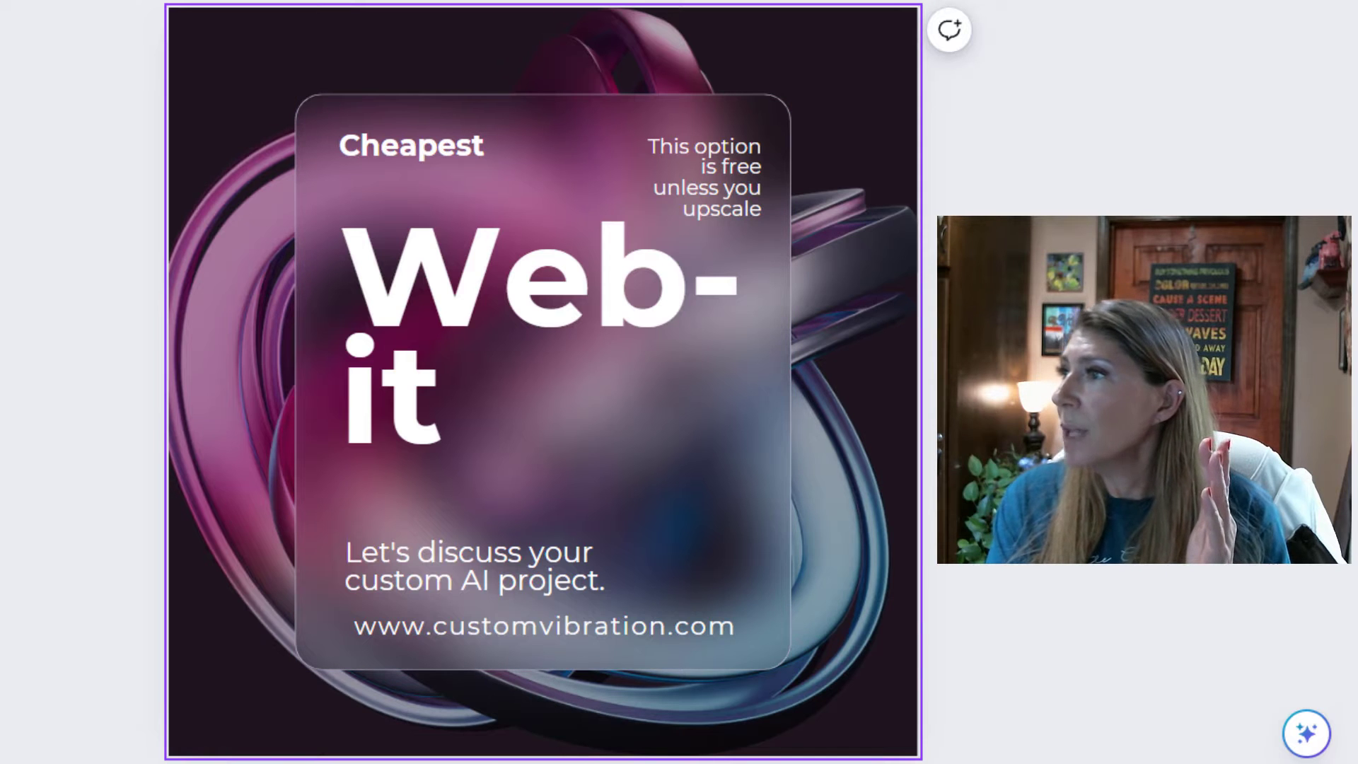
{"action": "key", "text": "alt+Tab"}
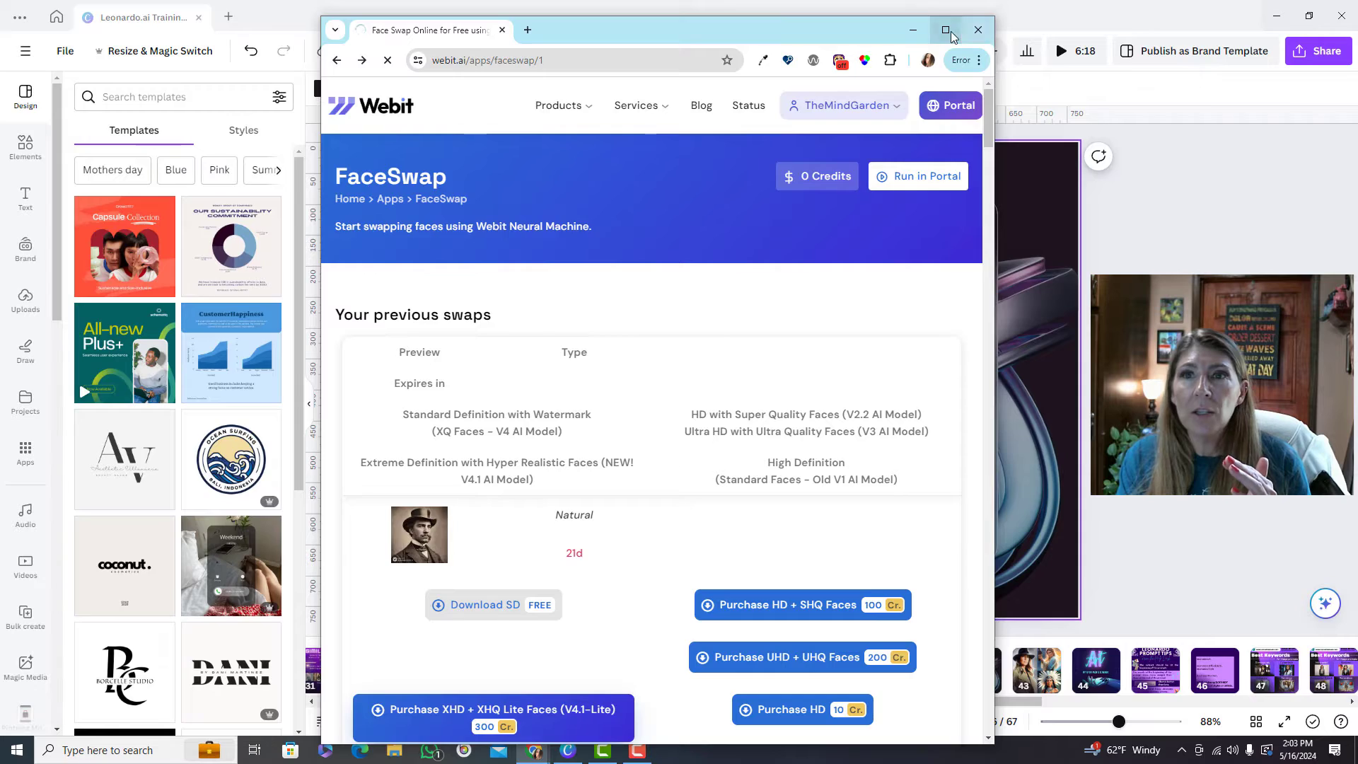
{"action": "left_click", "coordinate": [948, 32]}
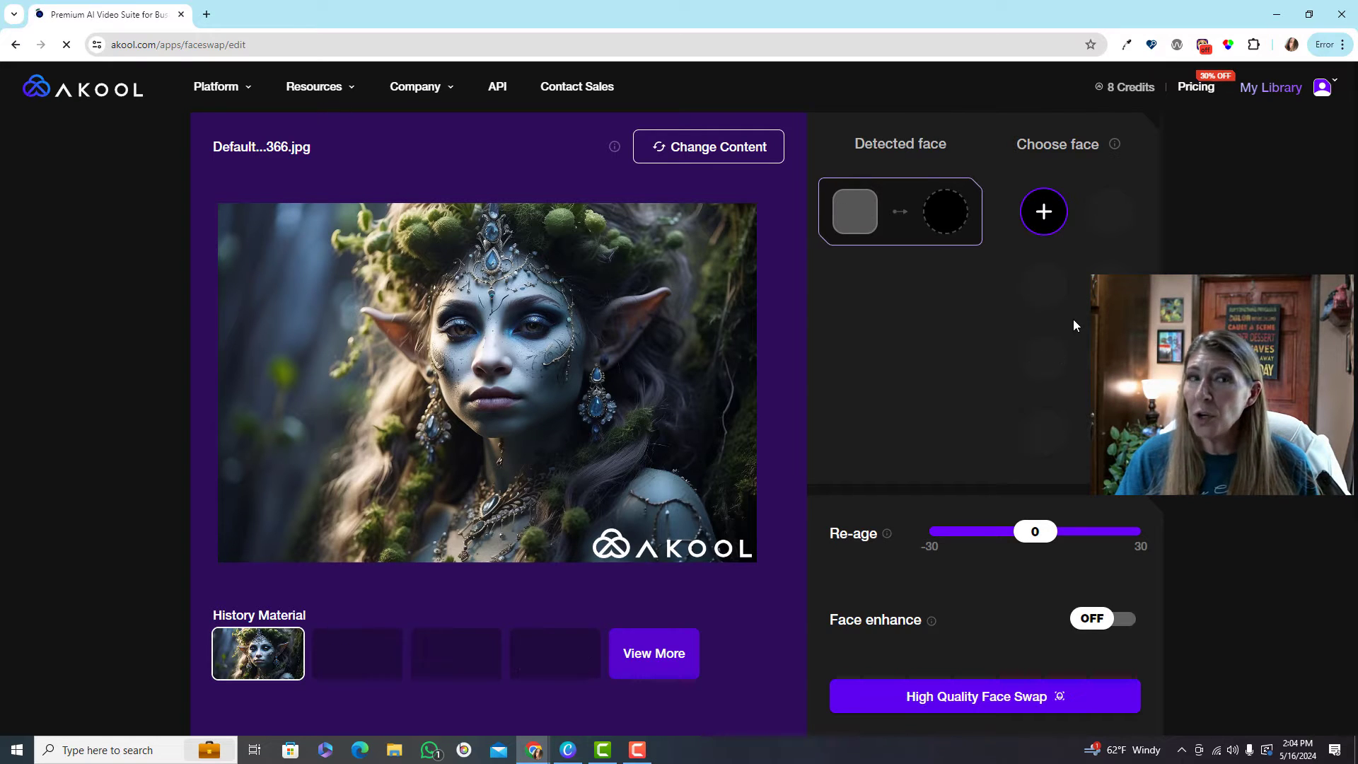
Open My Library in the Akool face swap editor to view the finished swaps
{"action": "left_click", "coordinate": [653, 653]}
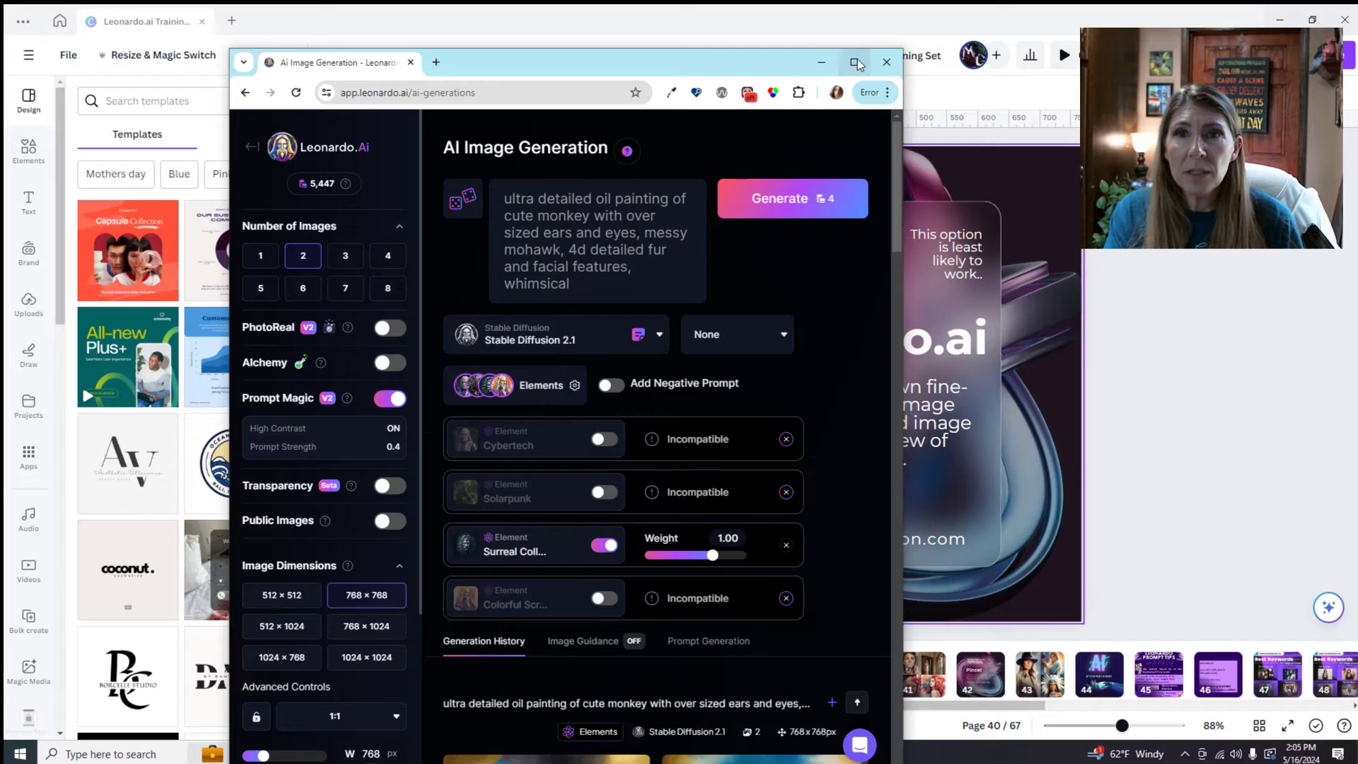
Maximize the Leonardo.ai window showing the monkey oil-painting generations
{"action": "left_click", "coordinate": [857, 63]}
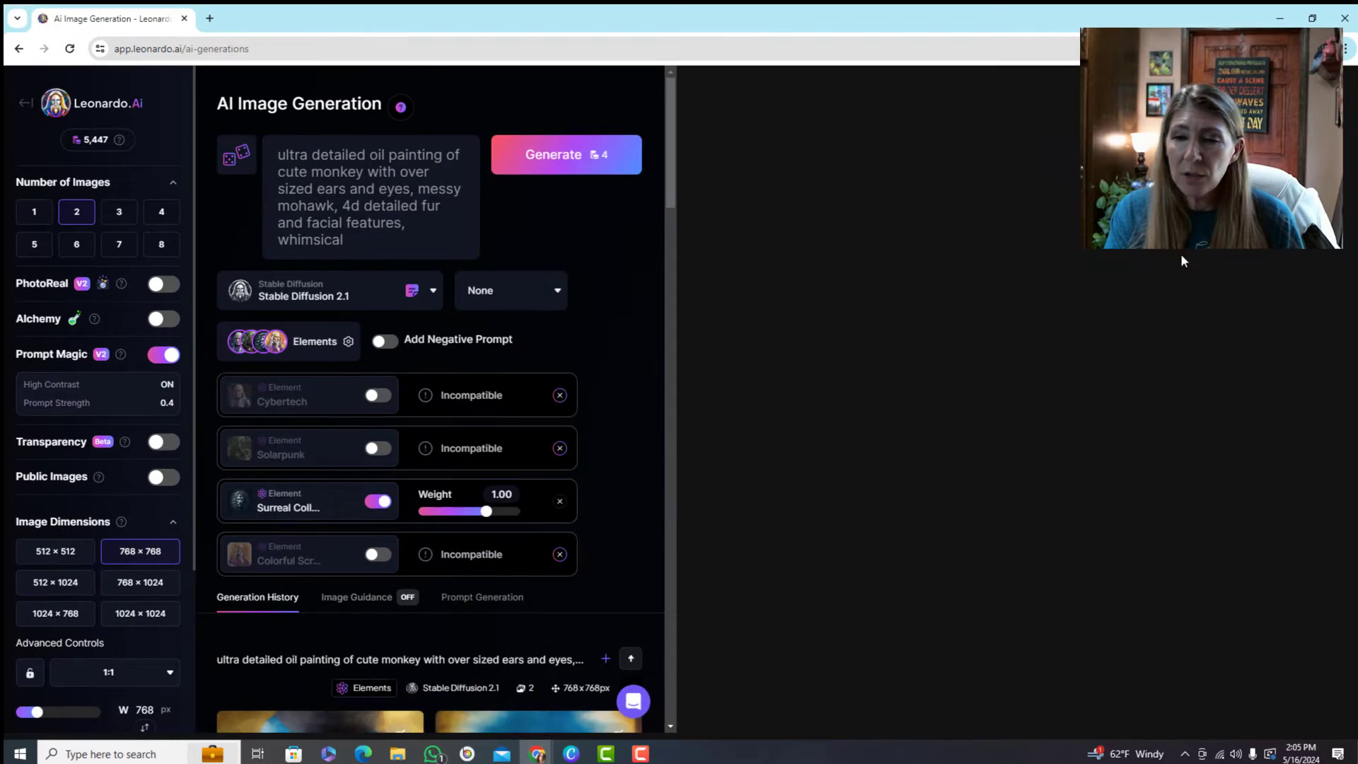
Search Leonardo.Ai help for 'cha' and read 'Creating Consistent Characters' down to Method 1
{"action": "left_click", "coordinate": [1318, 709]}
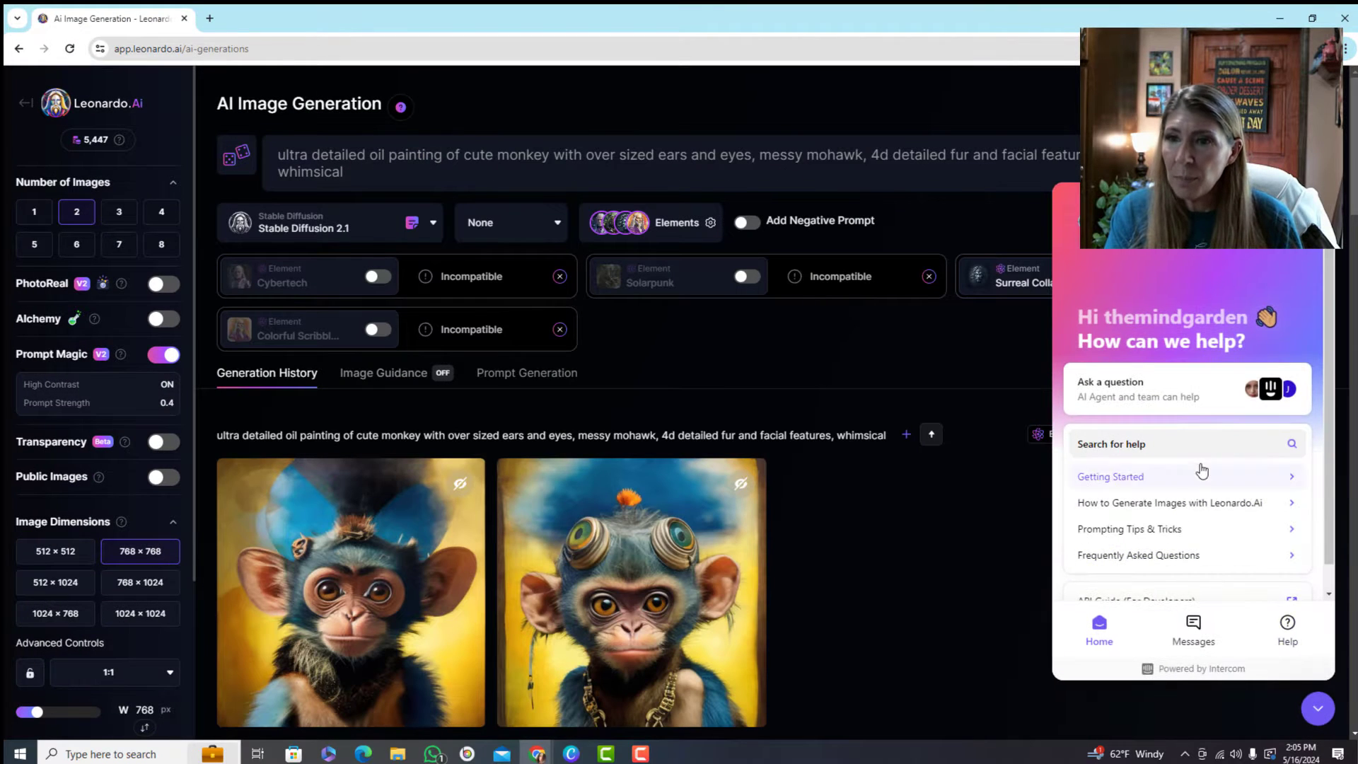
{"action": "left_click", "coordinate": [1140, 444]}
{"action": "type", "text": "cha"}
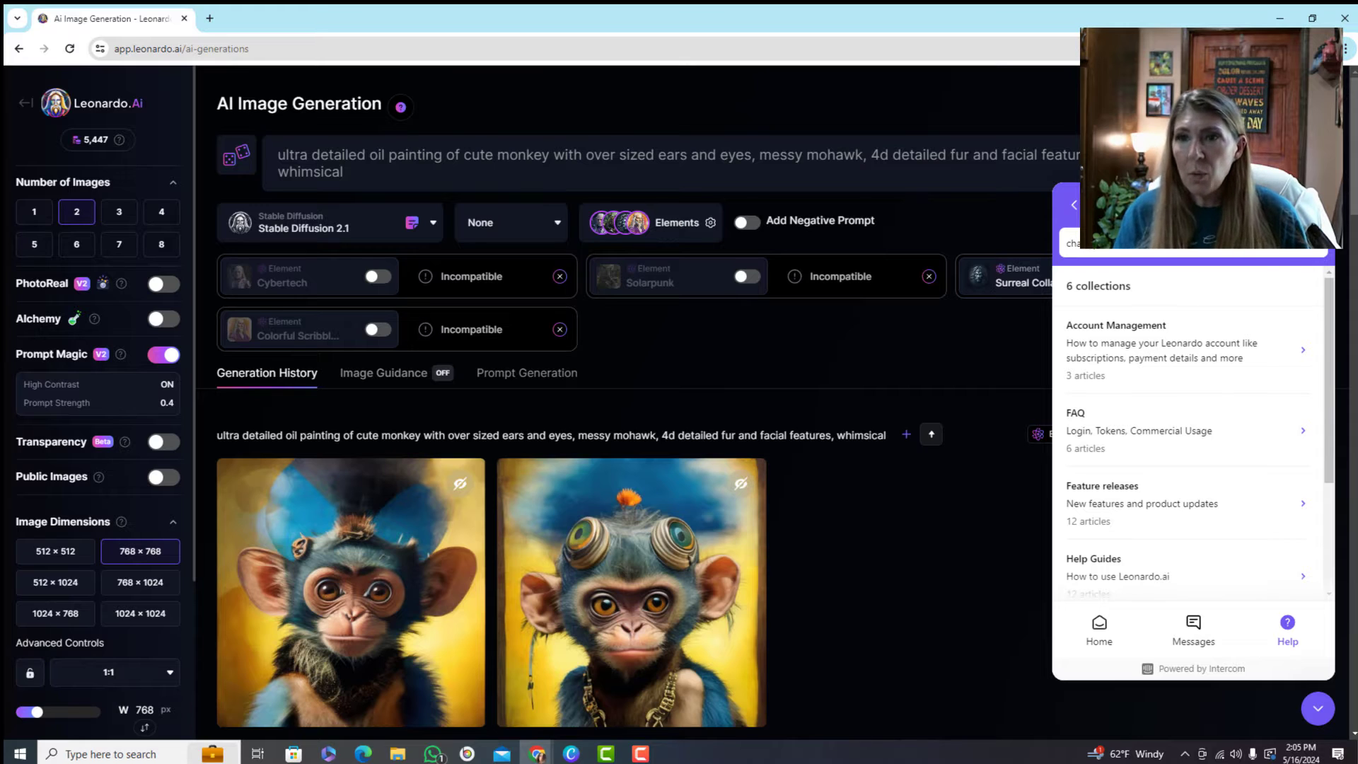
{"action": "key", "text": "Return"}
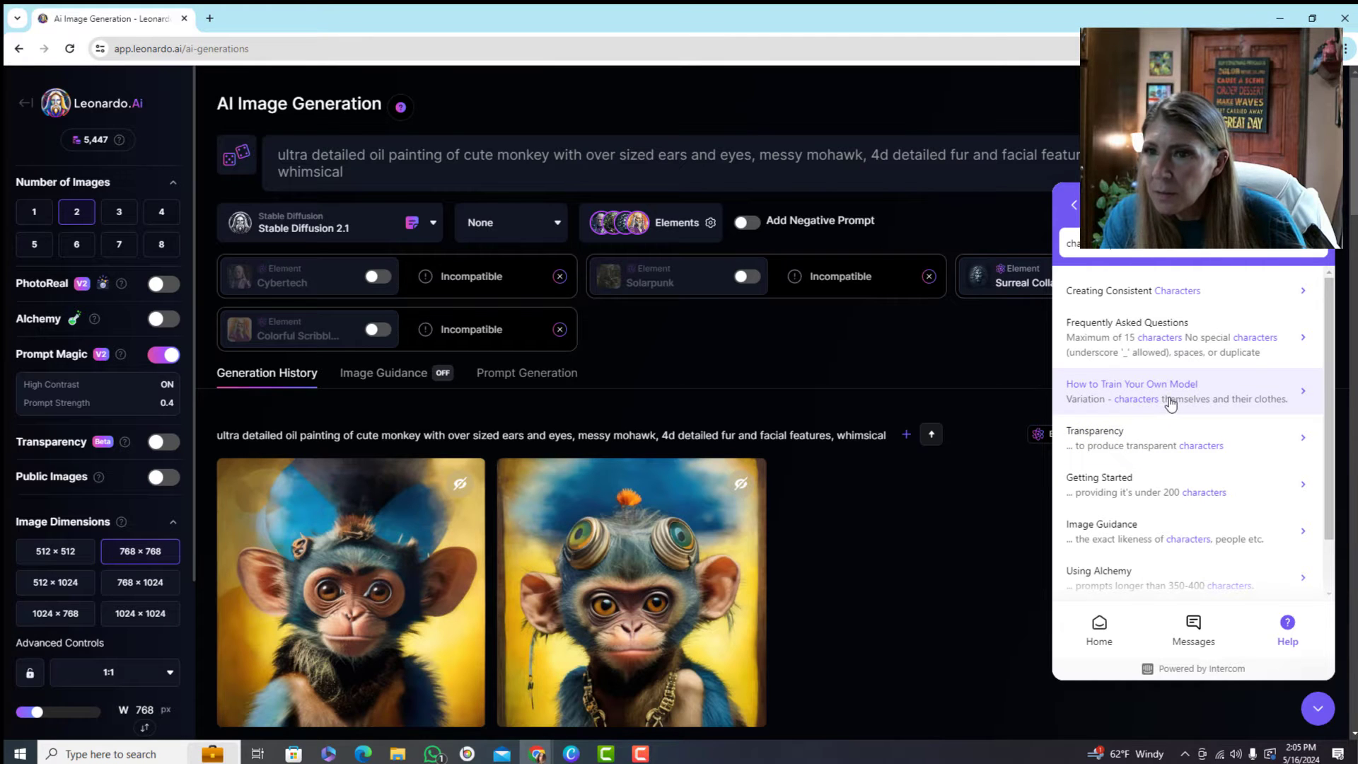
{"action": "left_click", "coordinate": [1178, 296]}
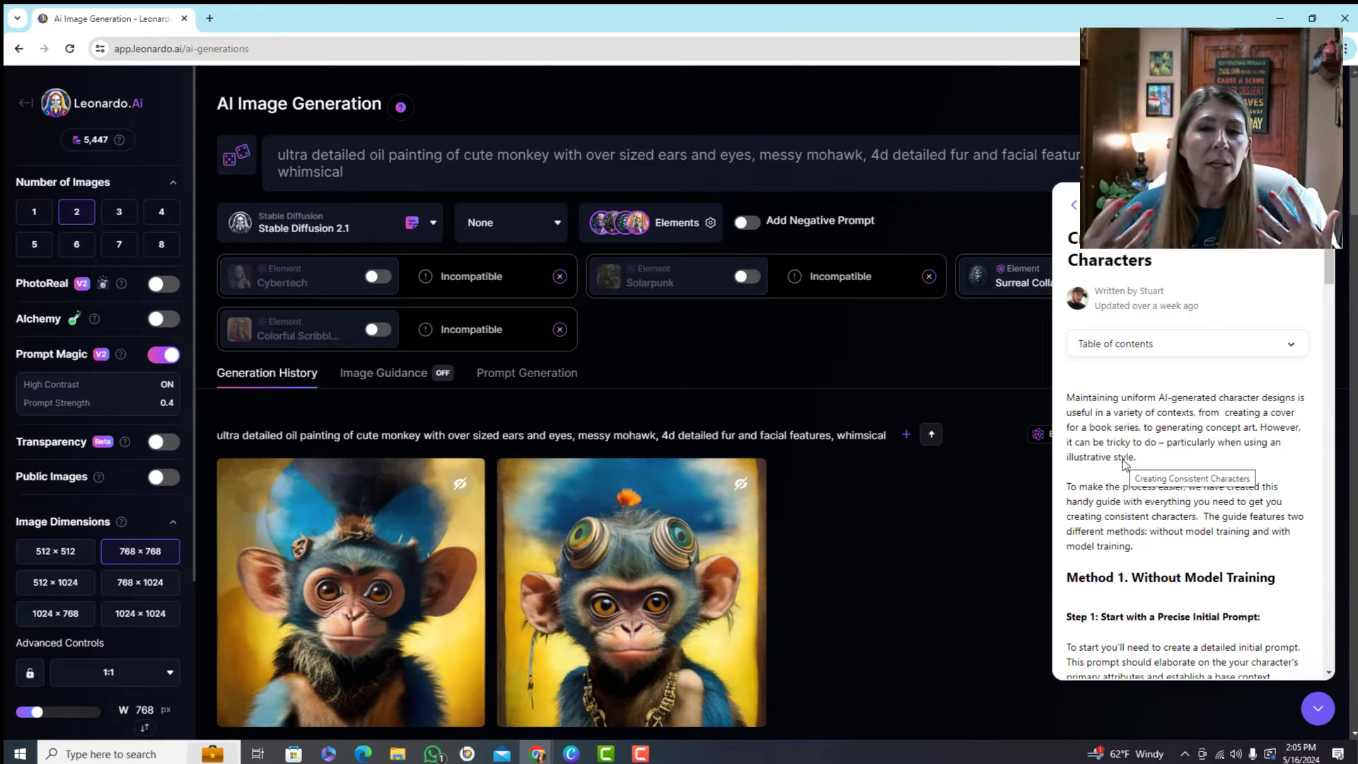
{"action": "scroll", "coordinate": [1125, 464], "scroll_direction": "down", "scroll_amount": 3}
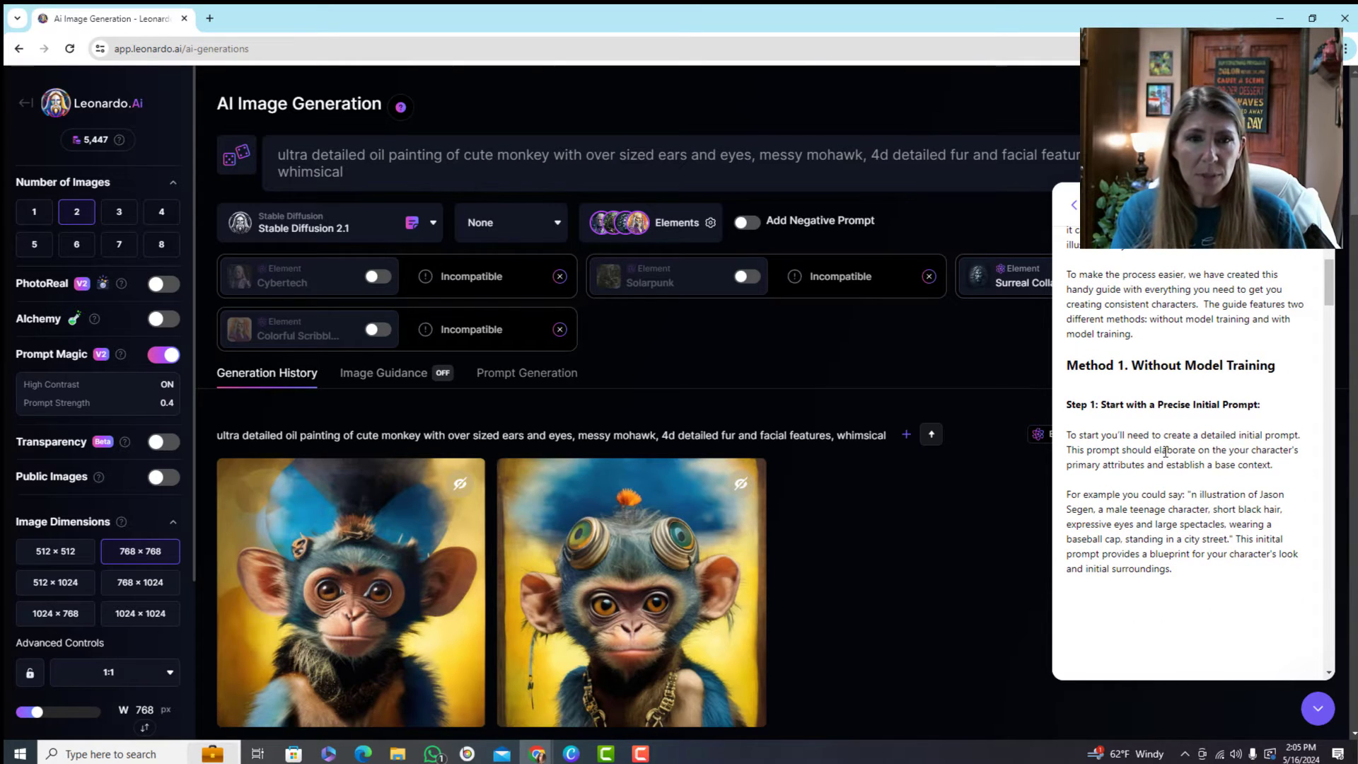
Show the Image Guidance tab with its Depth, Edge and Pose to Image inputs
{"action": "left_click", "coordinate": [394, 375]}
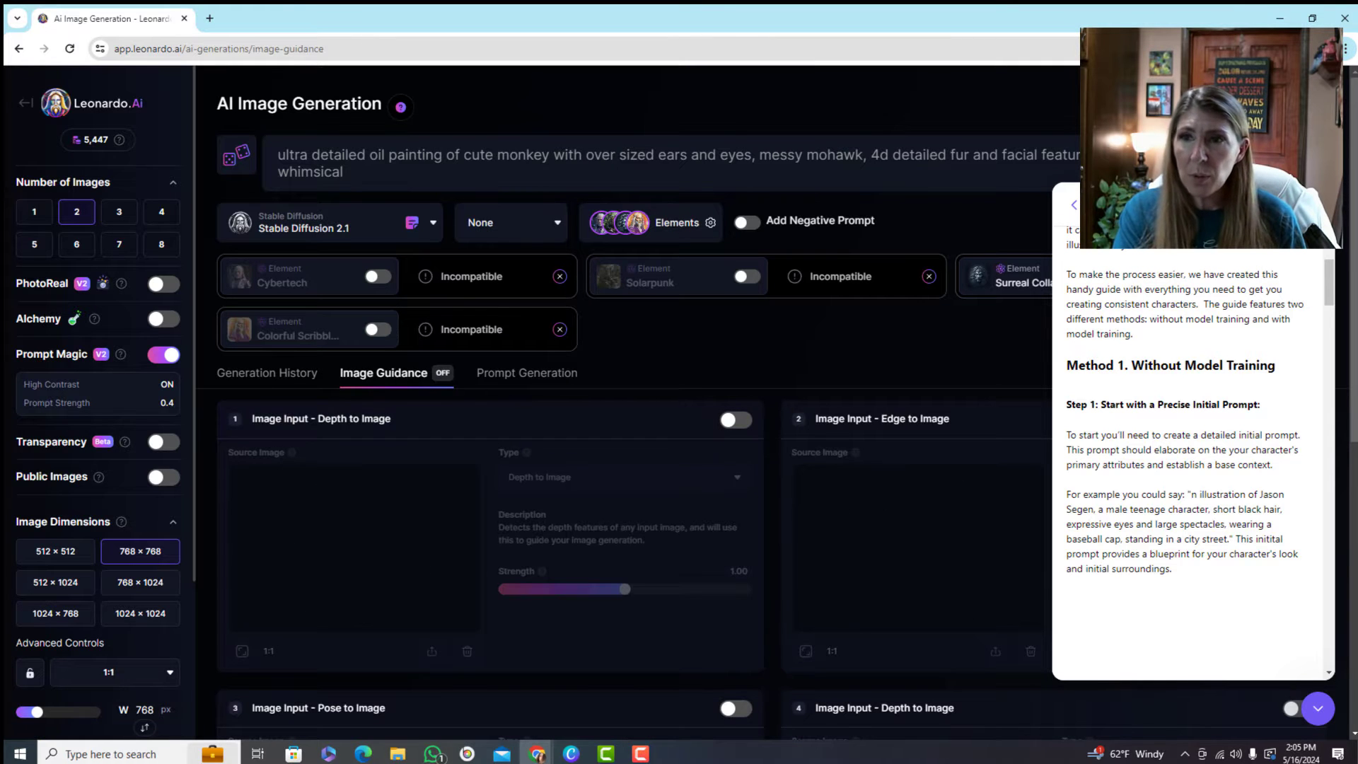
{"action": "scroll", "coordinate": [694, 515], "scroll_direction": "down", "scroll_amount": 6}
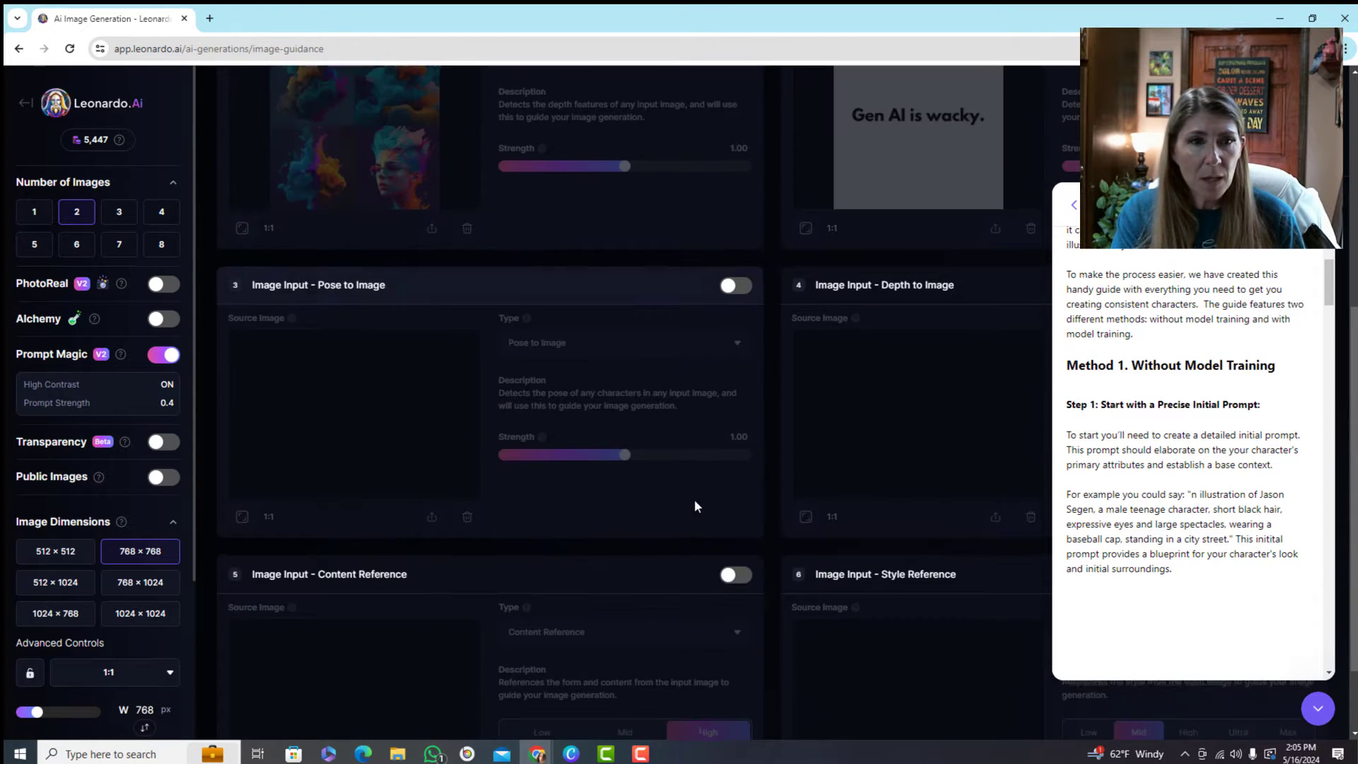
{"action": "scroll", "coordinate": [566, 507], "scroll_direction": "down", "scroll_amount": 2}
{"action": "scroll", "coordinate": [566, 507], "scroll_direction": "up", "scroll_amount": 4}
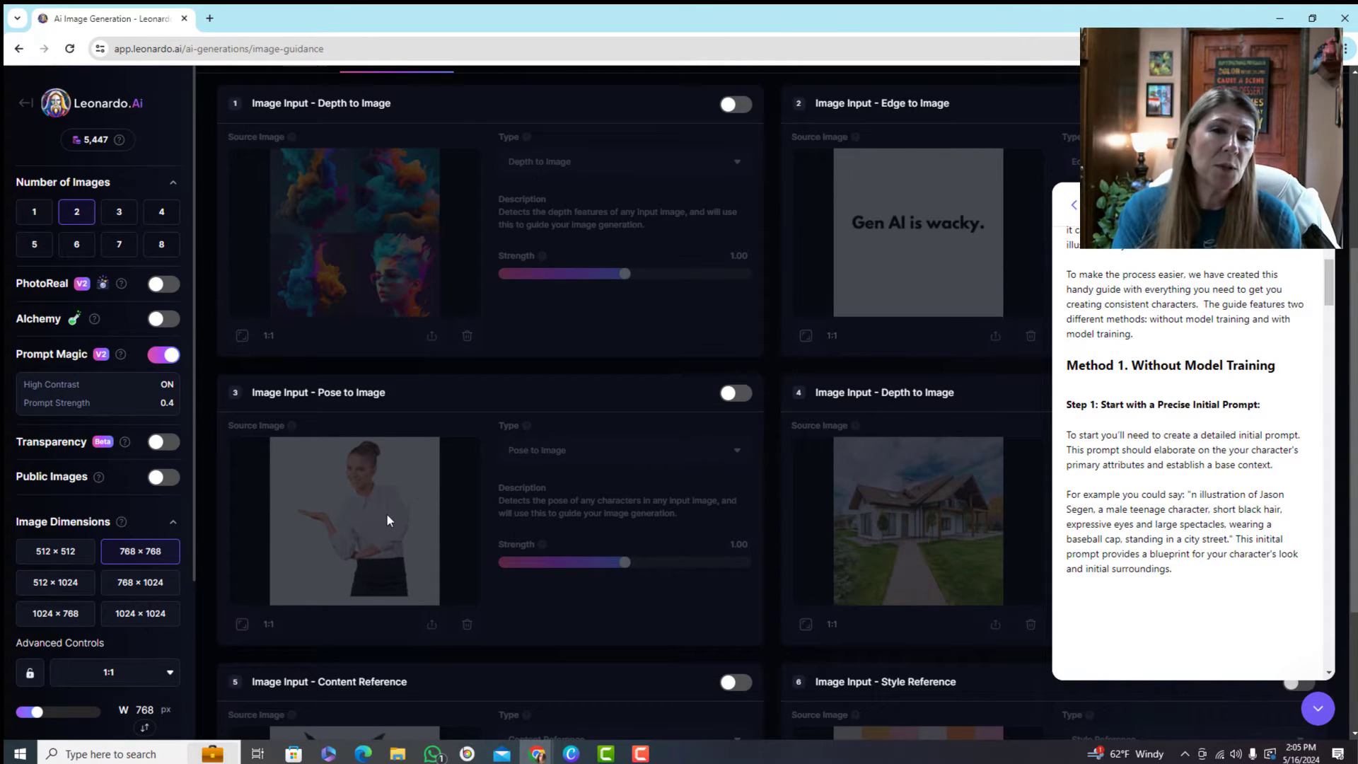
Enable Pose to Image, inspect its Type options, then disable it again
{"action": "left_click", "coordinate": [735, 393]}
{"action": "left_click", "coordinate": [564, 450]}
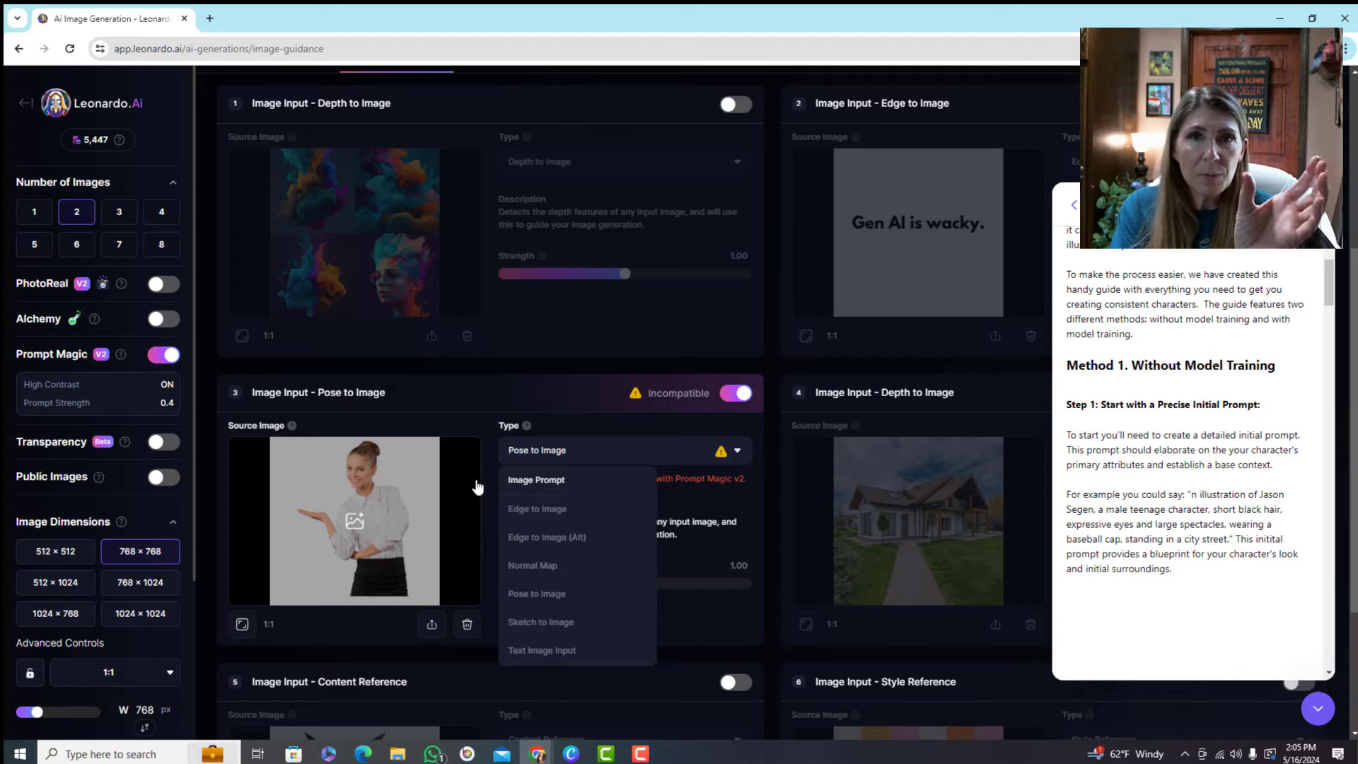
{"action": "left_click", "coordinate": [472, 397]}
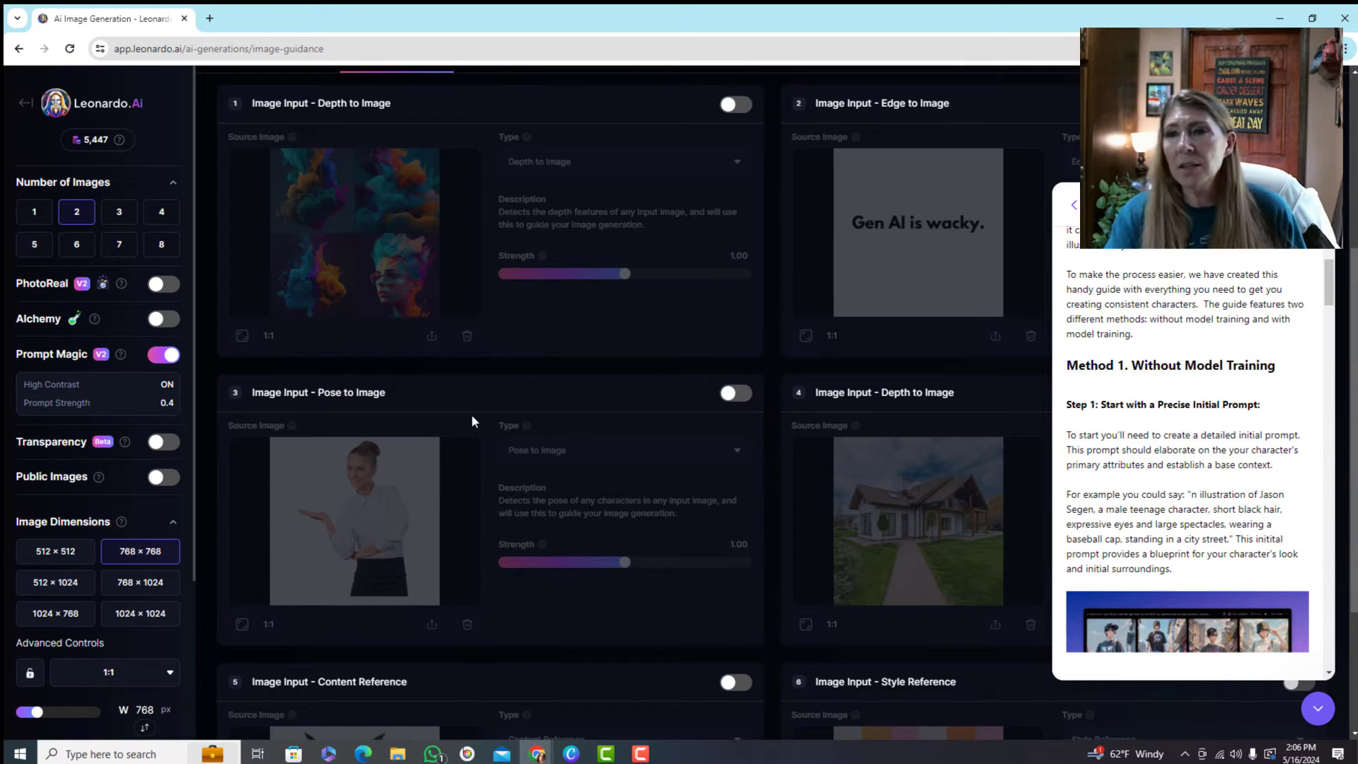
{"action": "scroll", "coordinate": [1166, 398], "scroll_direction": "up", "scroll_amount": 3}
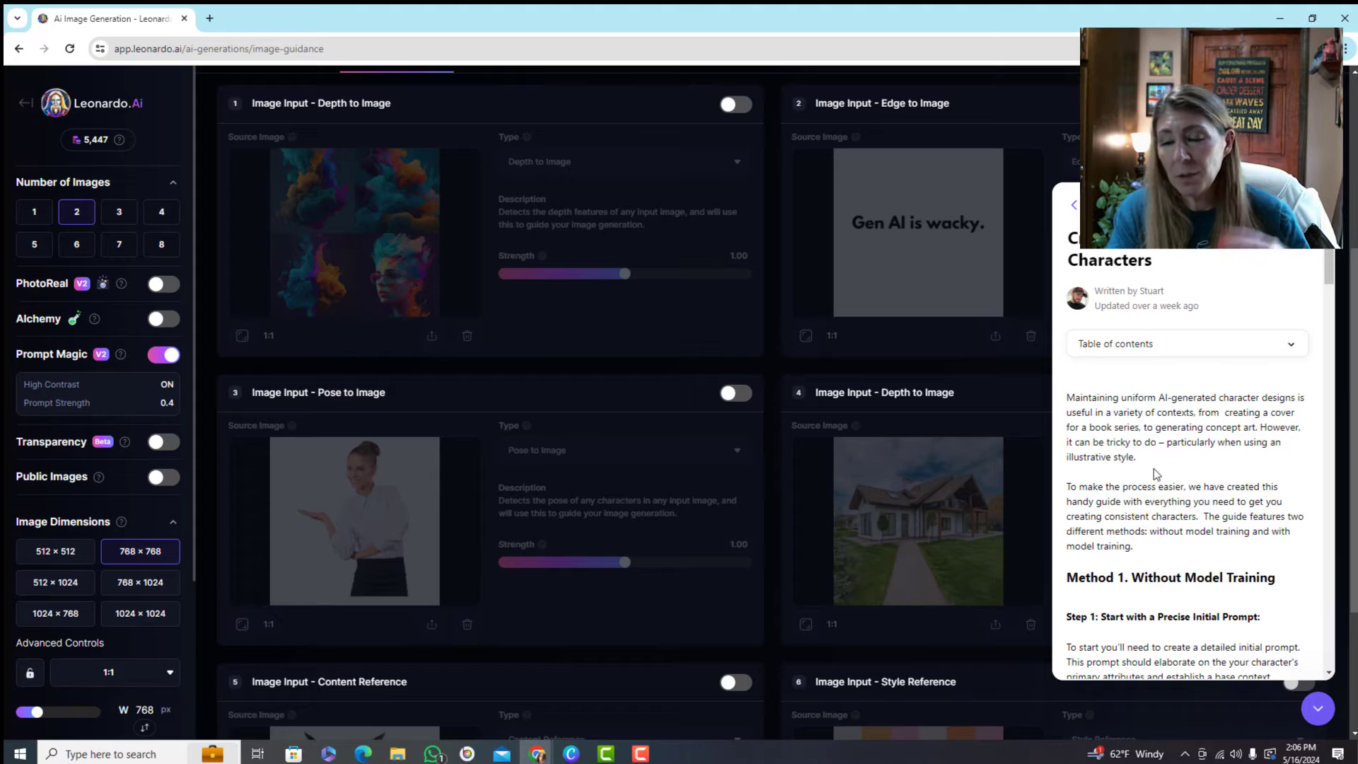
{"action": "scroll", "coordinate": [1153, 465], "scroll_direction": "down", "scroll_amount": 3}
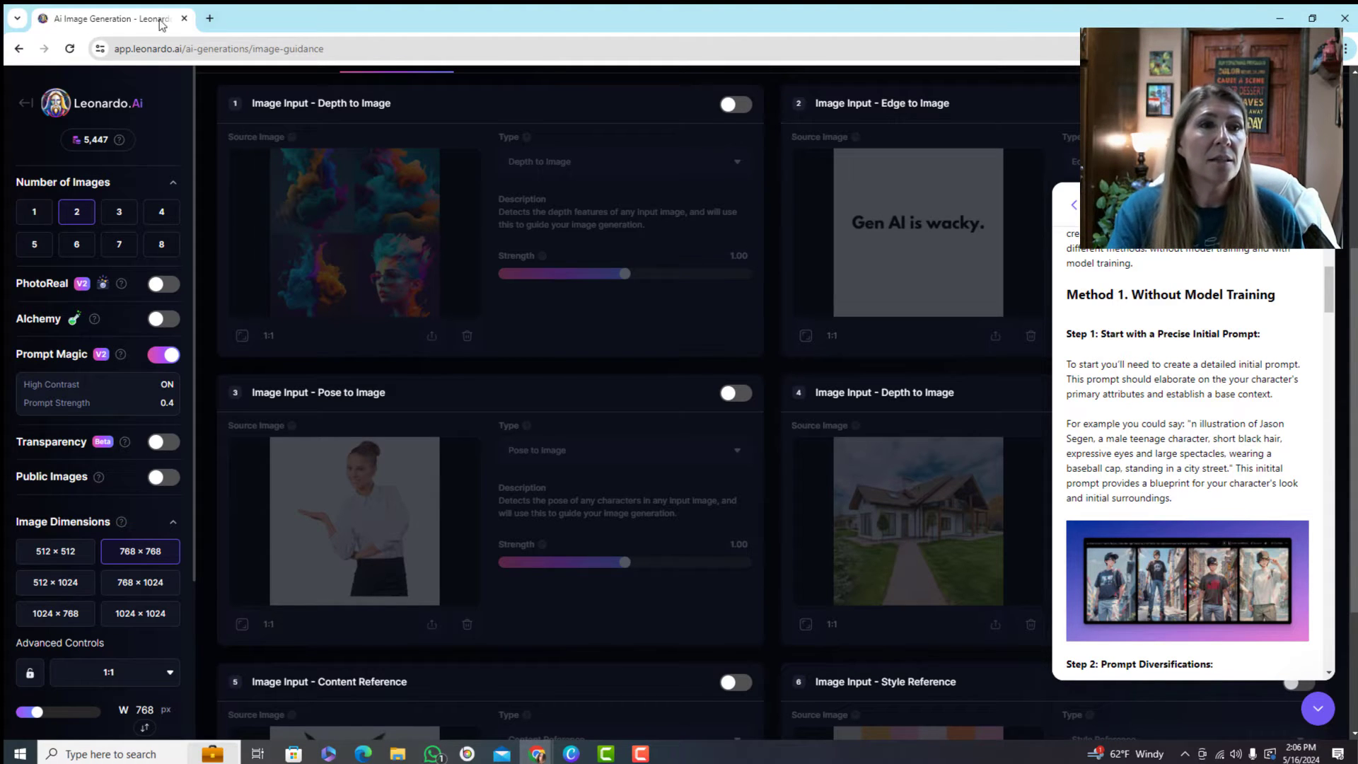
{"action": "scroll", "coordinate": [426, 301], "scroll_direction": "up", "scroll_amount": 5}
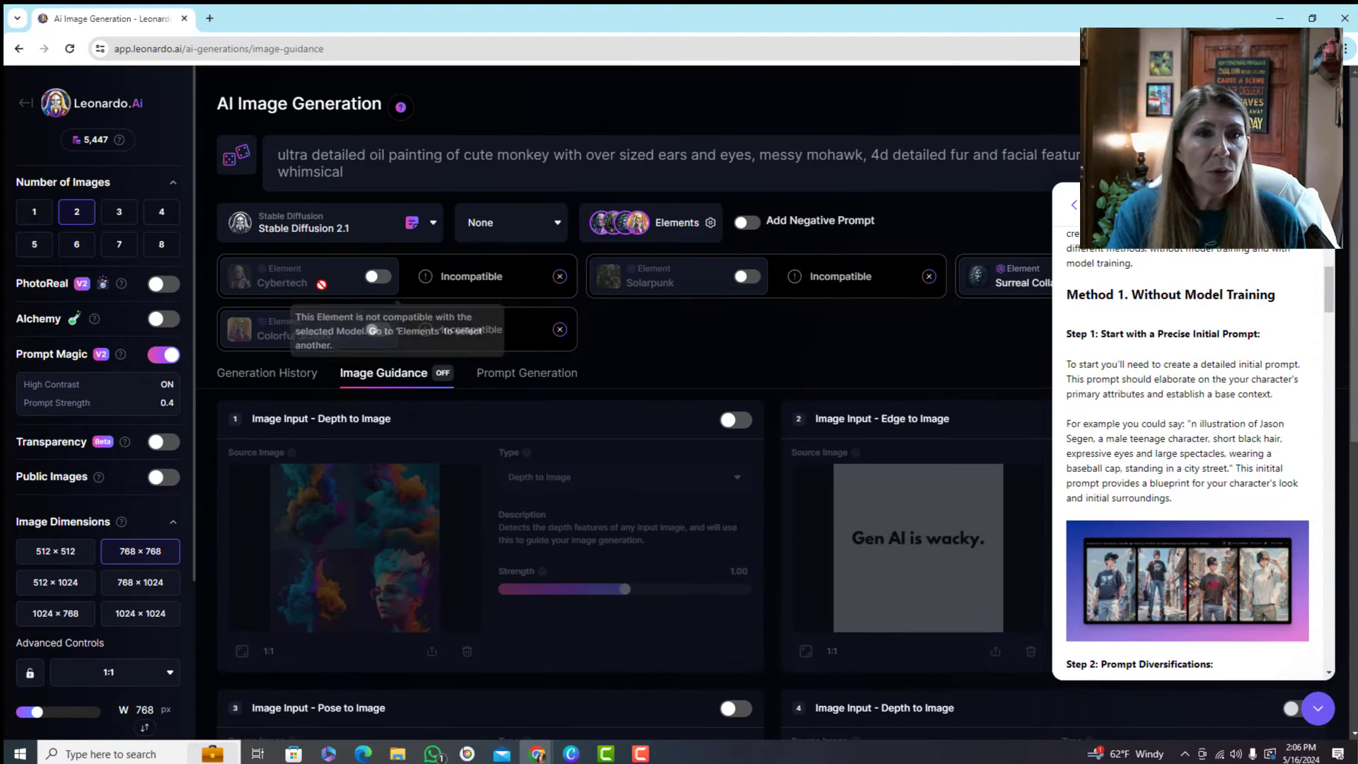
Go to Leonardo.Ai Home, then view the saved portrait dataset under Training & Datasets
{"action": "left_click", "coordinate": [39, 115]}
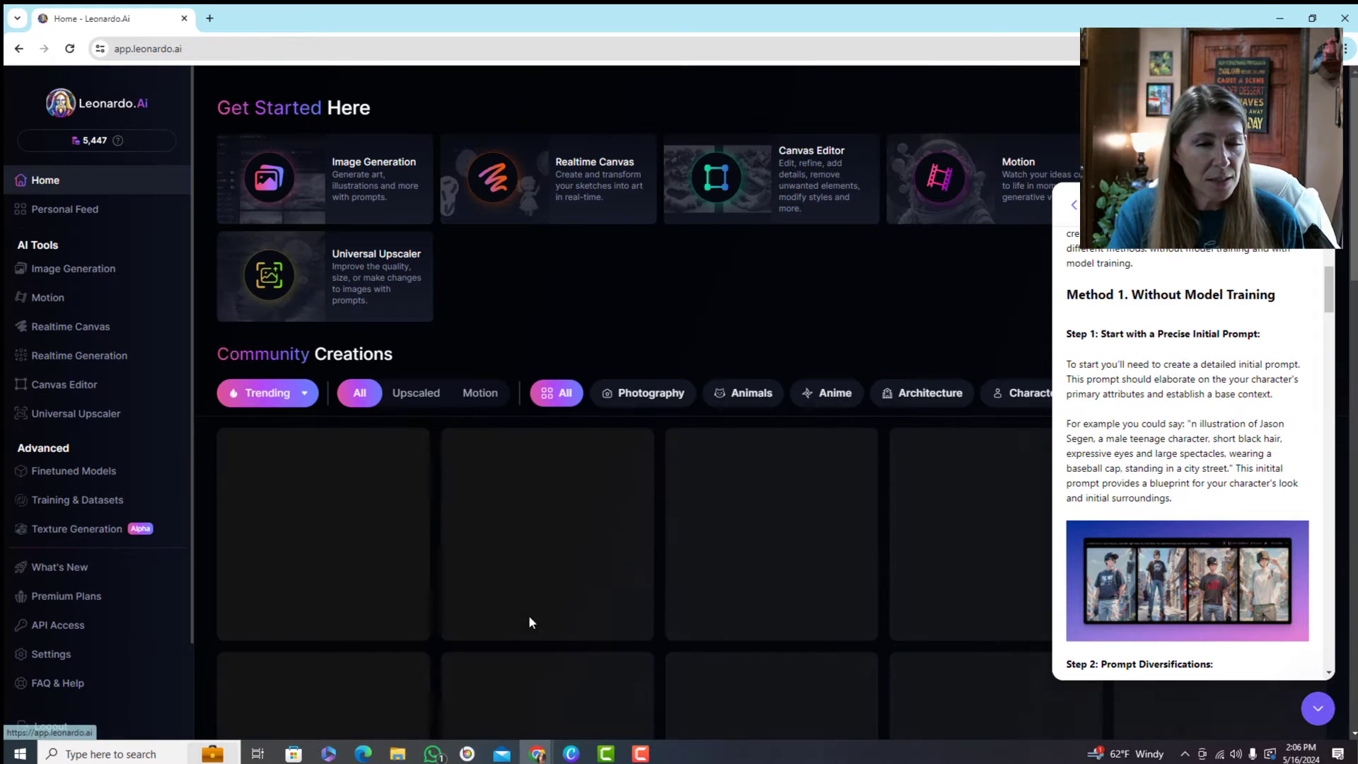
{"action": "left_click", "coordinate": [53, 502]}
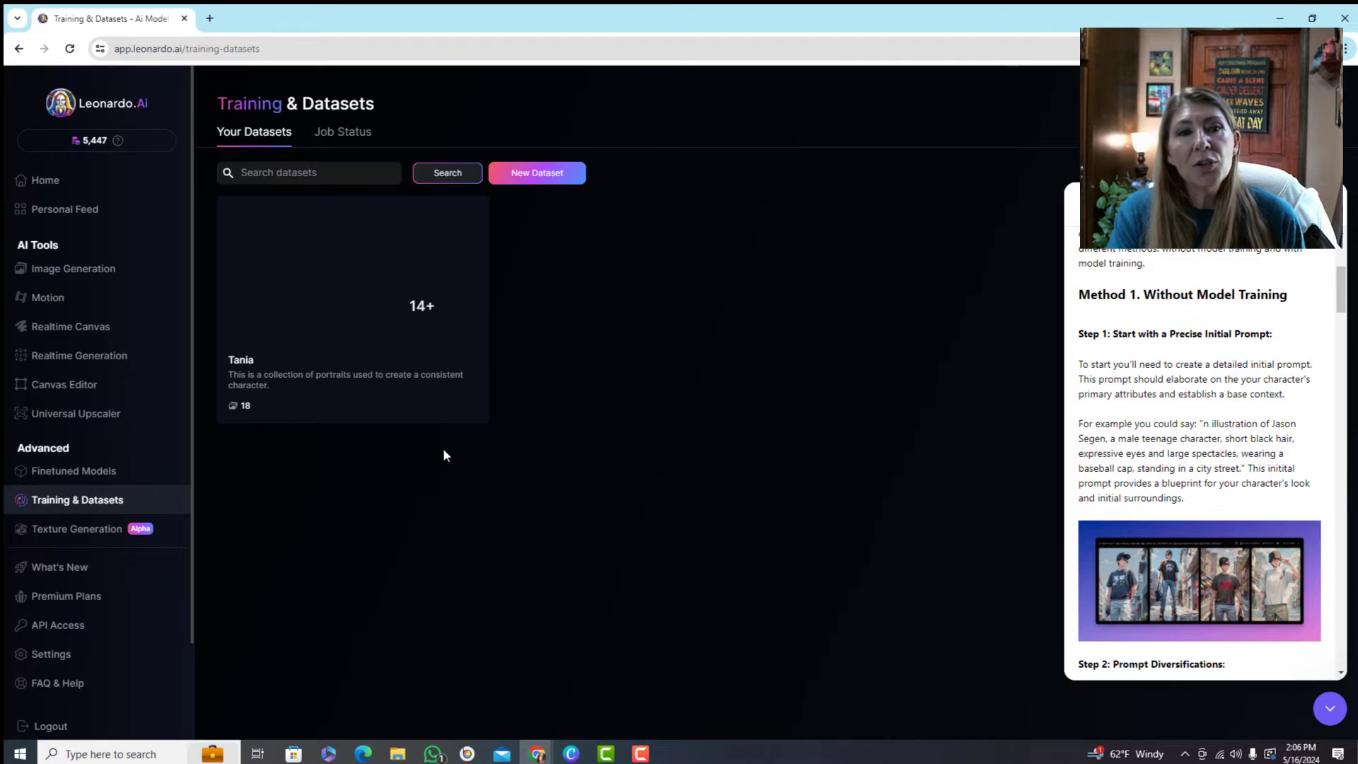
{"action": "mouse_move", "coordinate": [311, 330]}
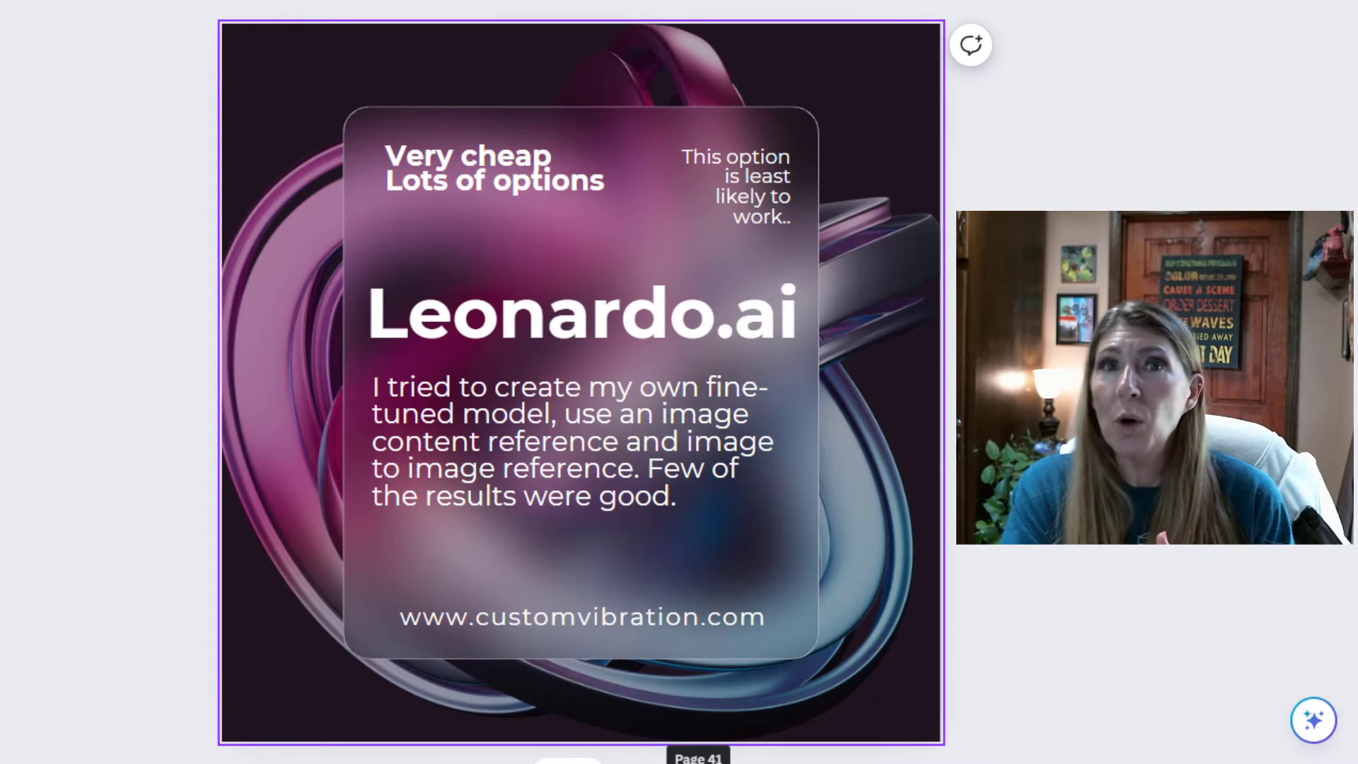
On the four-portrait collage page, select each portrait in turn, then scroll to the Pincel slide
{"action": "key", "text": "Down"}
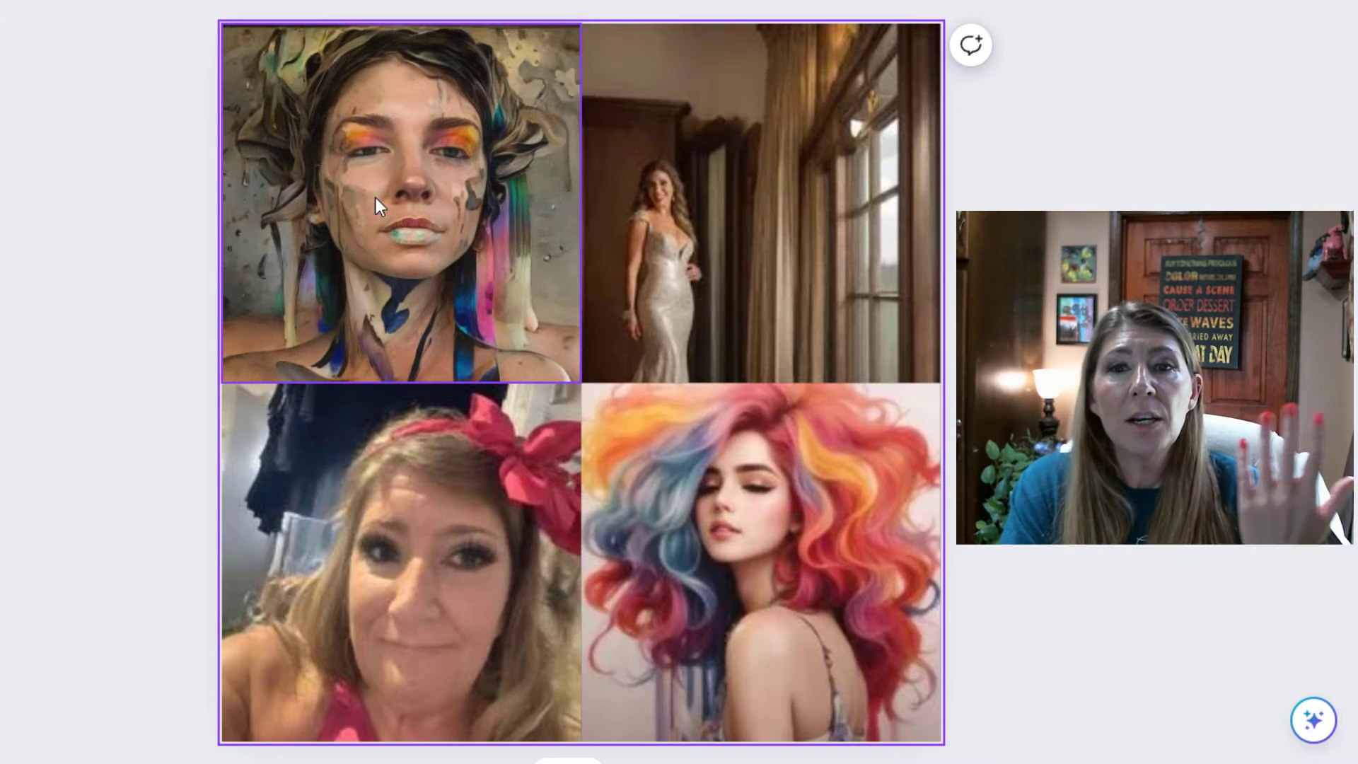
{"action": "left_click", "coordinate": [417, 248]}
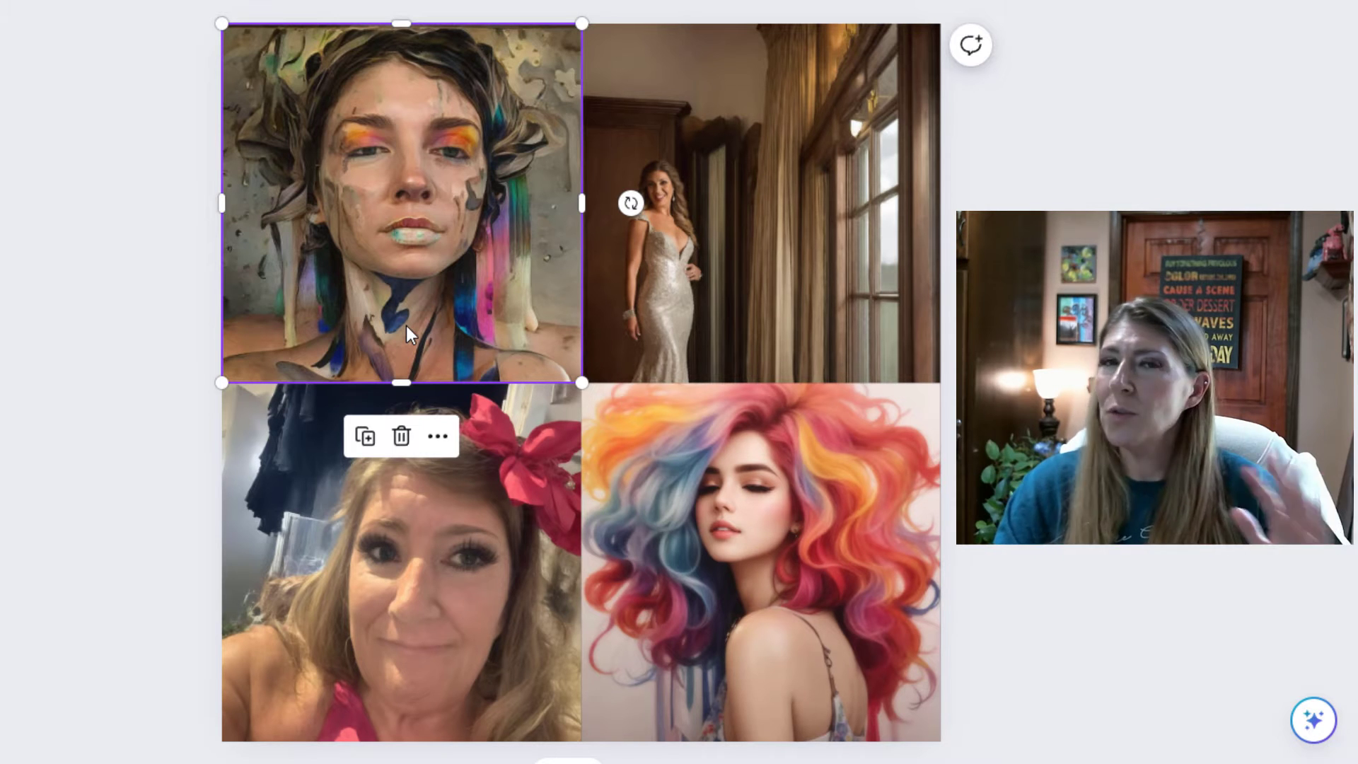
{"action": "left_click", "coordinate": [686, 243]}
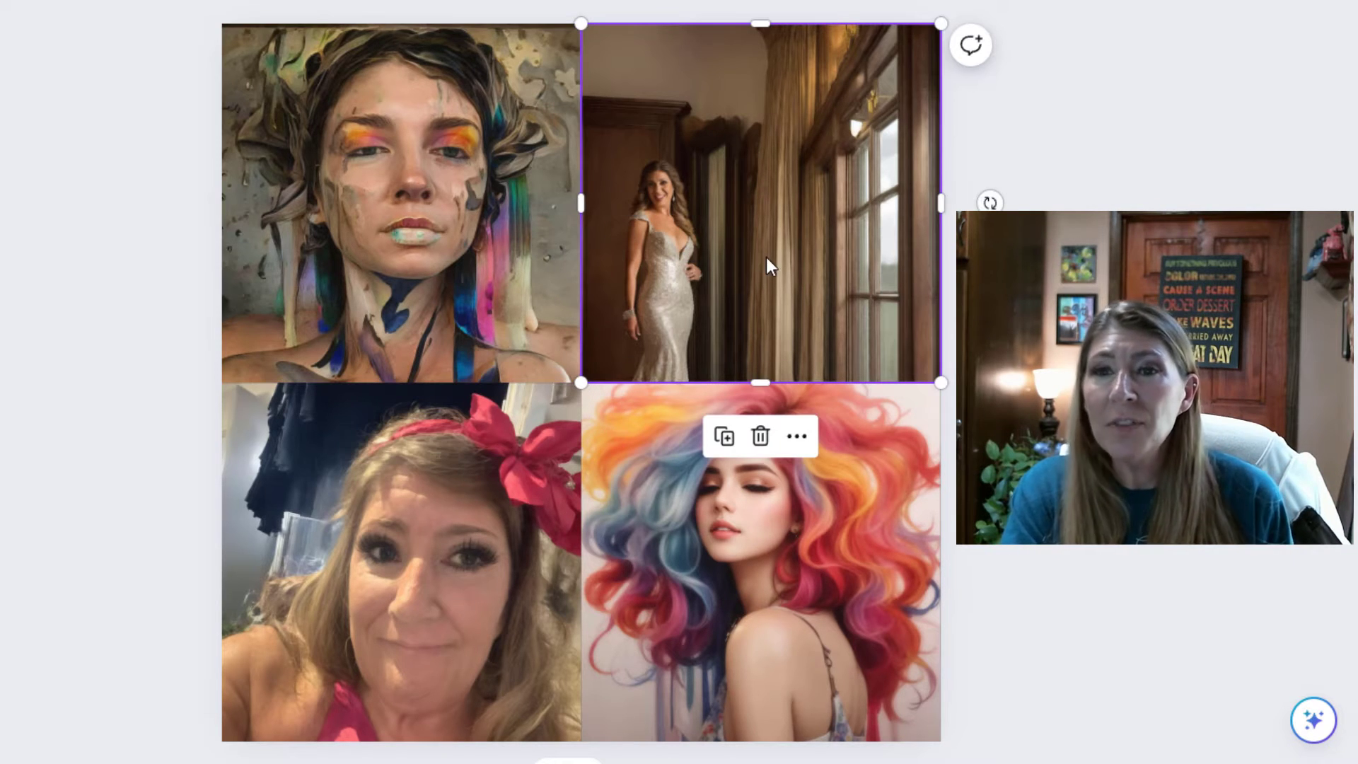
{"action": "left_click", "coordinate": [471, 619]}
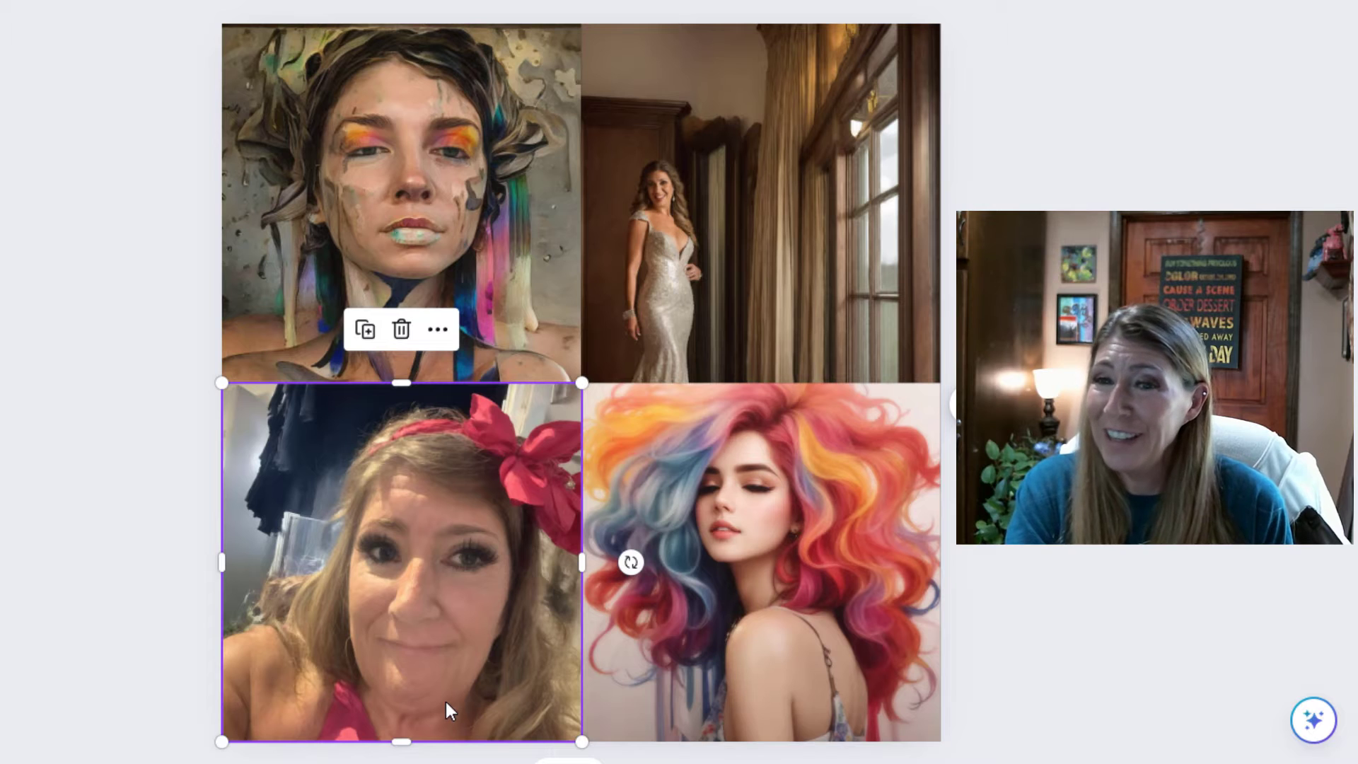
{"action": "left_click", "coordinate": [847, 601]}
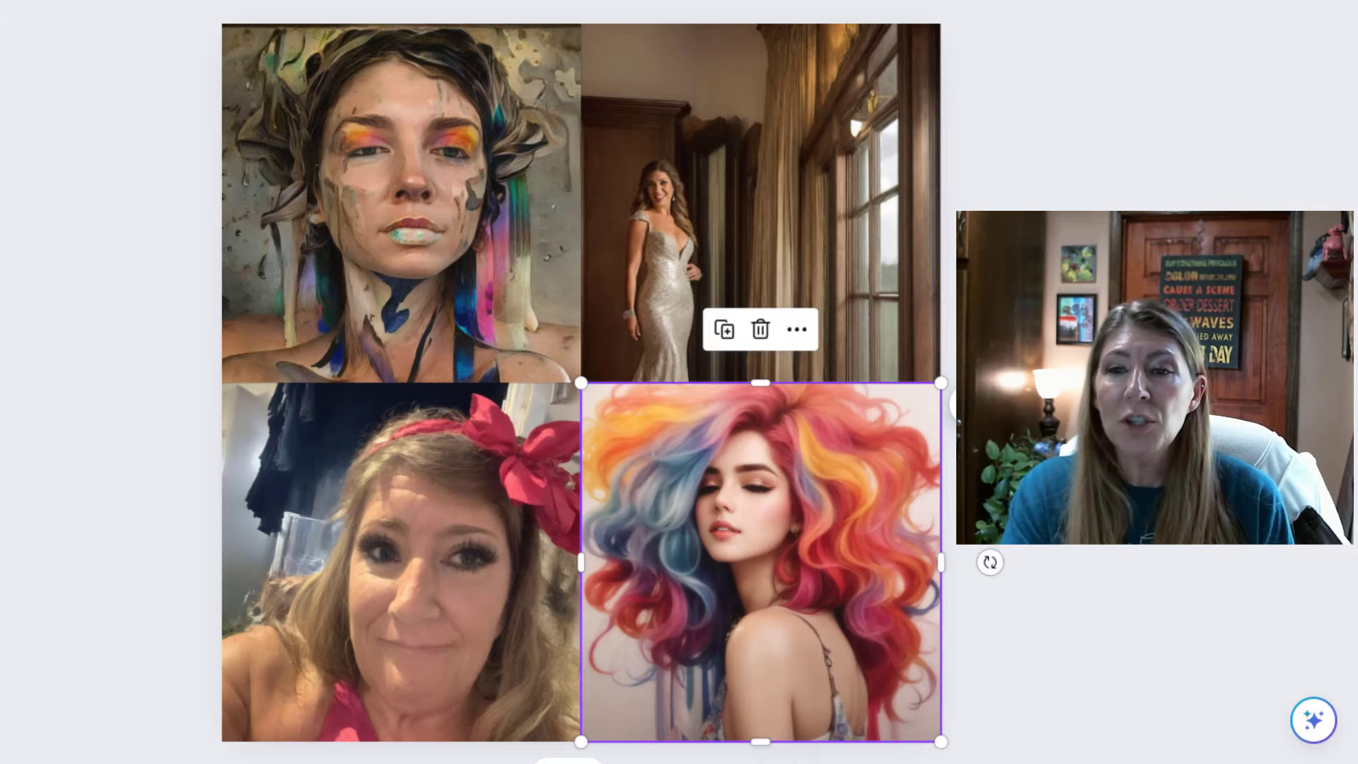
{"action": "scroll", "coordinate": [785, 754], "scroll_direction": "down", "scroll_amount": 5}
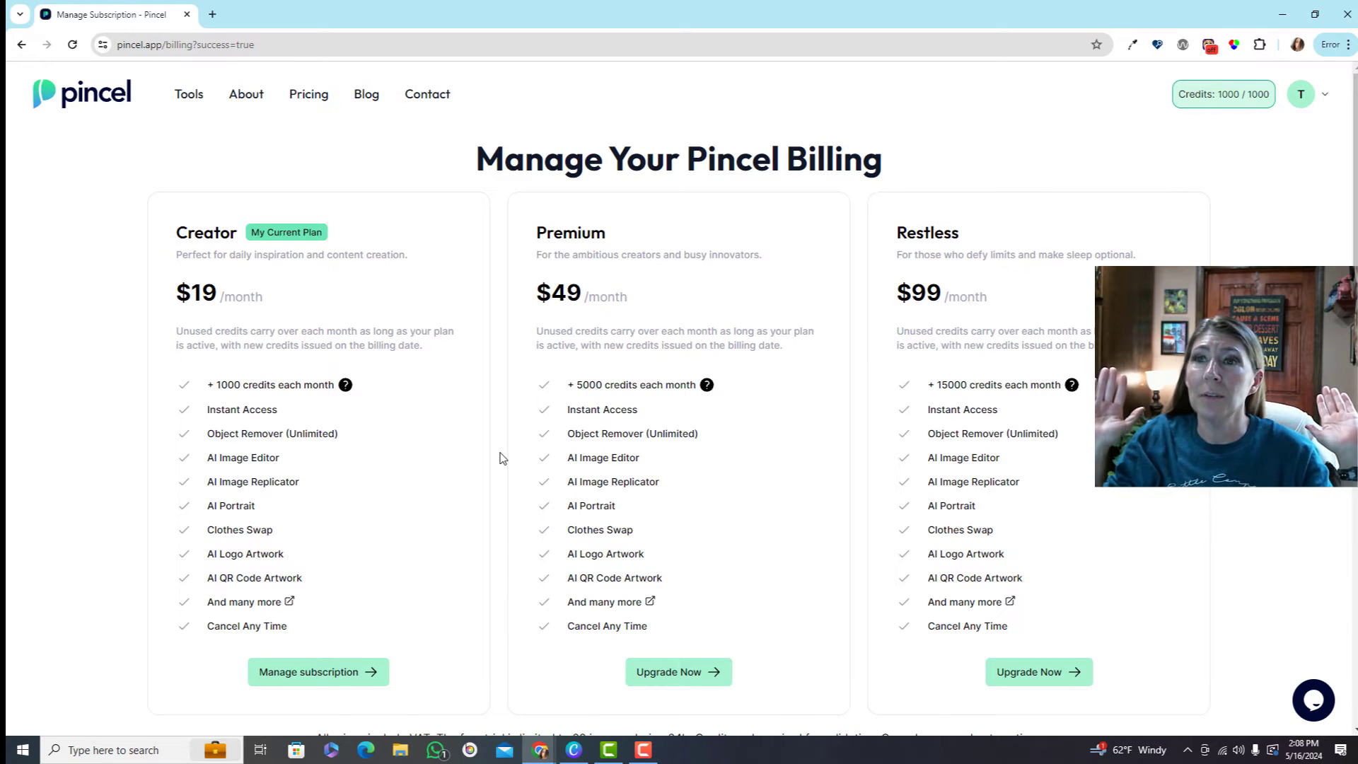
Open Pincel's Tools dropdown and scroll through the full tool list
{"action": "left_click", "coordinate": [189, 97]}
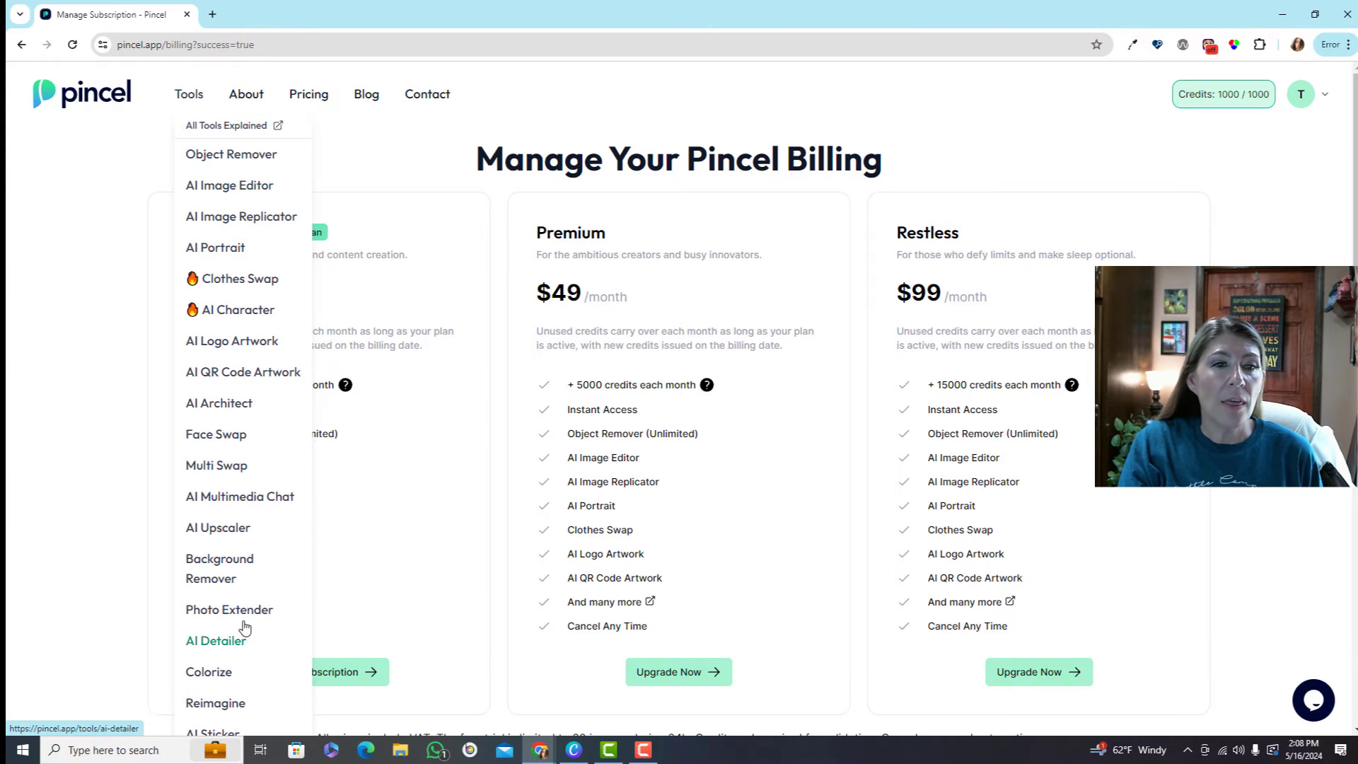
{"action": "scroll", "coordinate": [244, 626], "scroll_direction": "down", "scroll_amount": 4}
{"action": "scroll", "coordinate": [267, 474], "scroll_direction": "up", "scroll_amount": 2}
{"action": "scroll", "coordinate": [270, 469], "scroll_direction": "up", "scroll_amount": 3}
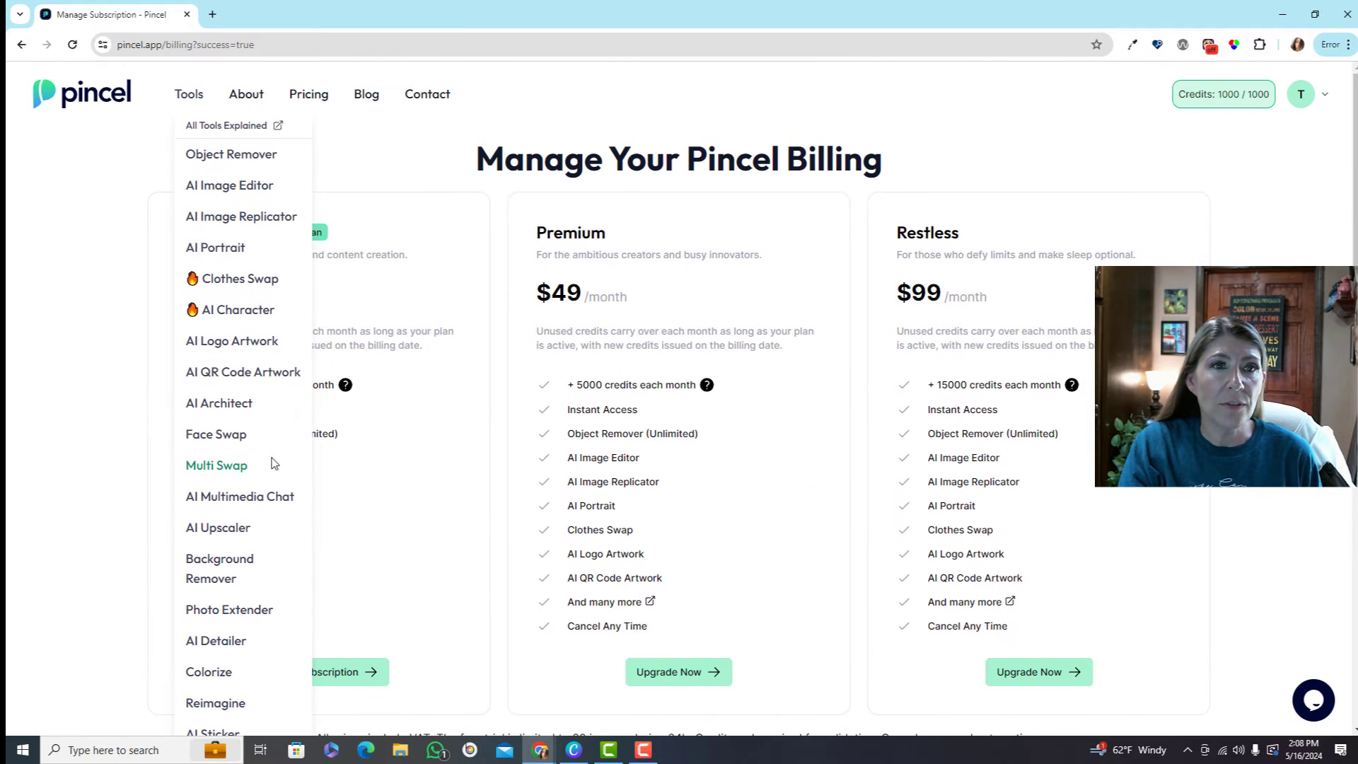
Open Face Swap and upload the zentangle woman drawing from Downloads as the target image
{"action": "left_click", "coordinate": [228, 437]}
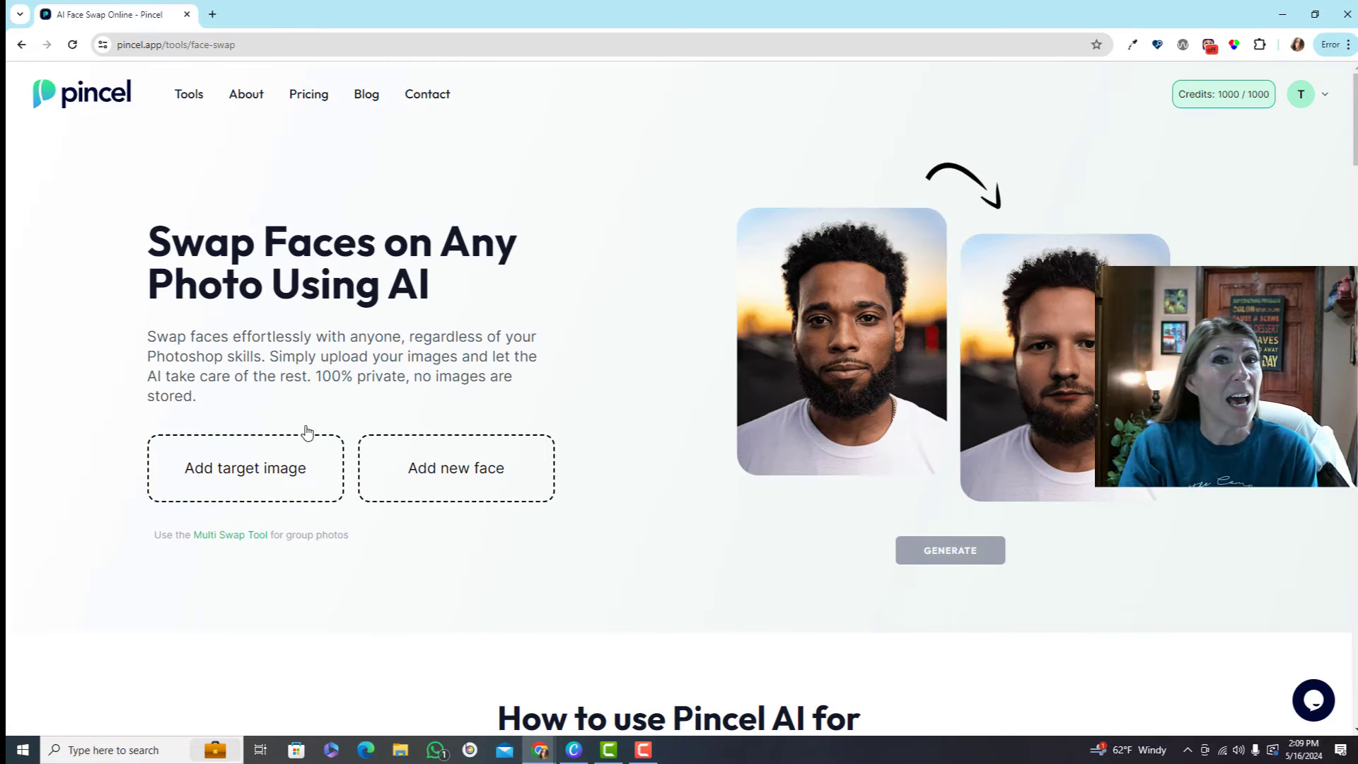
{"action": "left_click", "coordinate": [244, 477]}
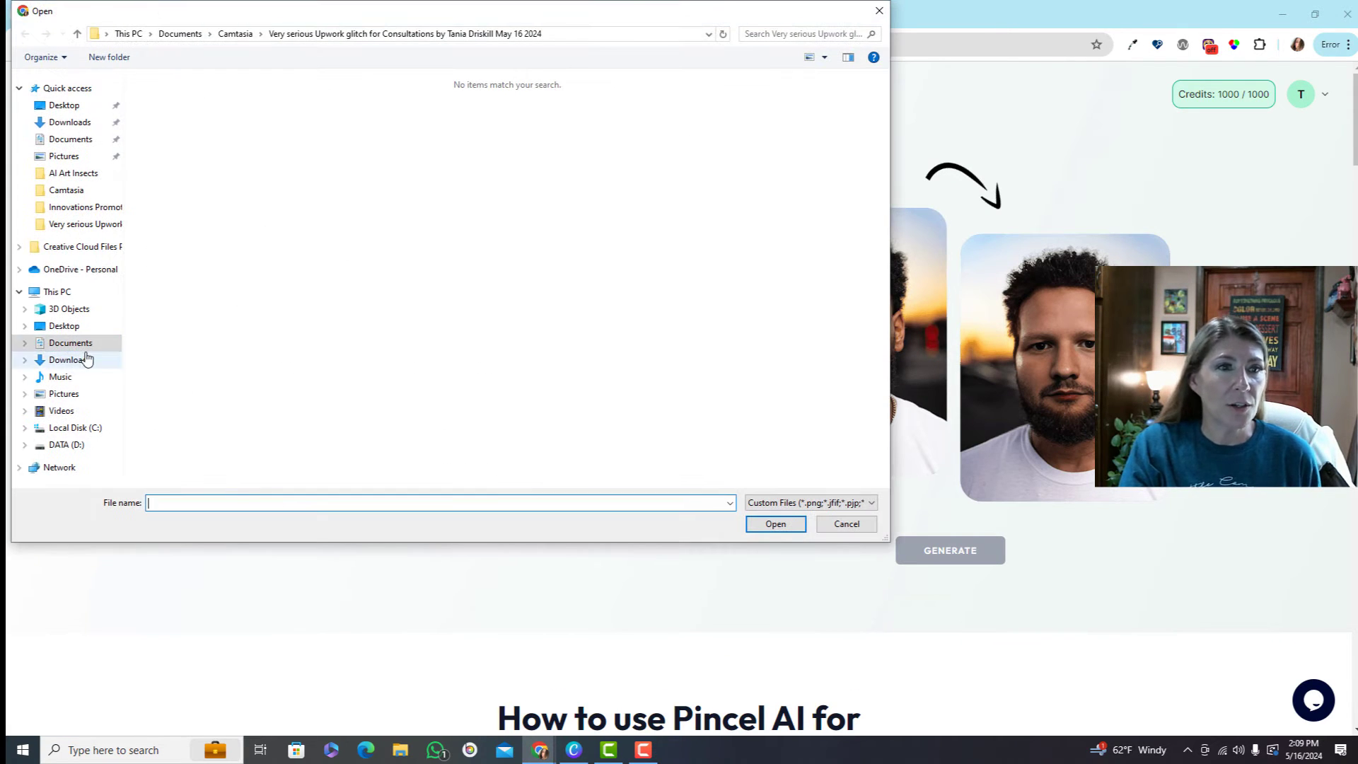
{"action": "left_click", "coordinate": [70, 359]}
{"action": "left_click", "coordinate": [208, 274]}
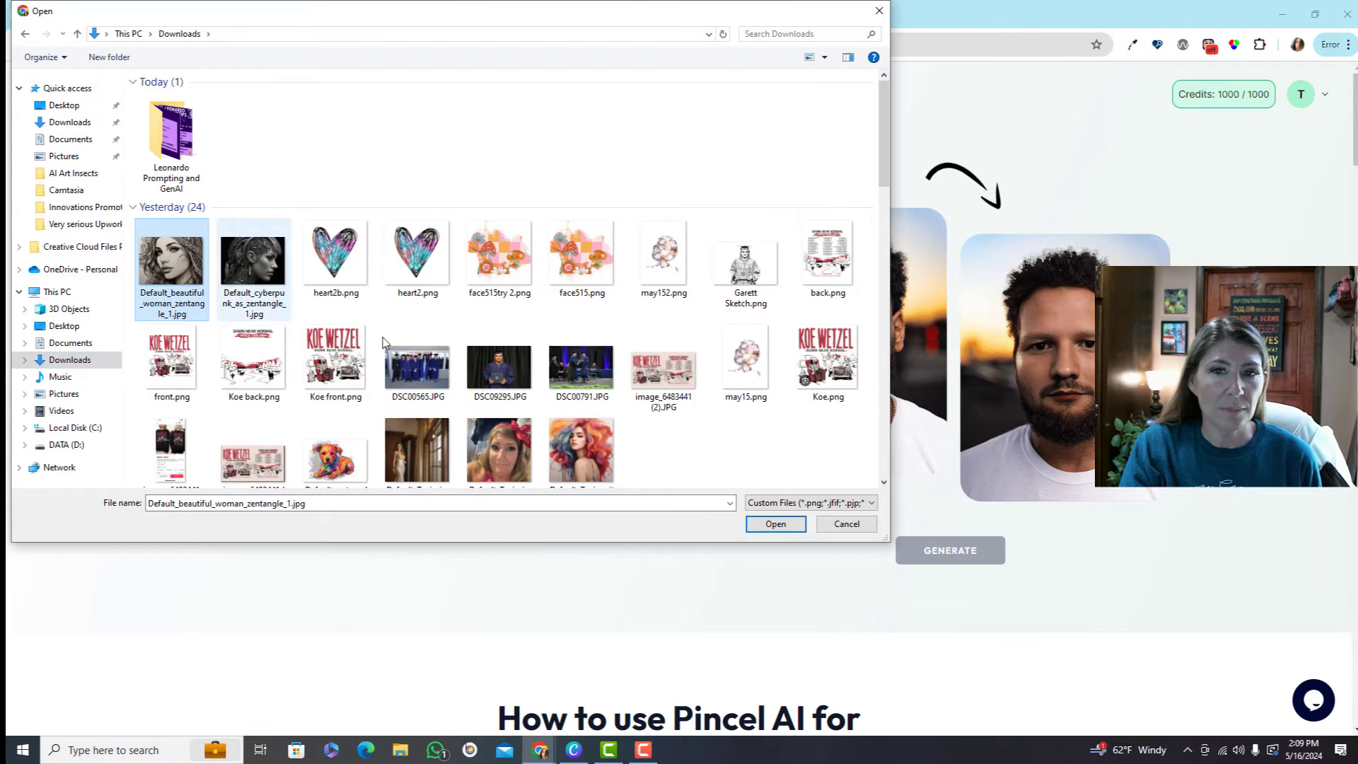
{"action": "left_click", "coordinate": [791, 527]}
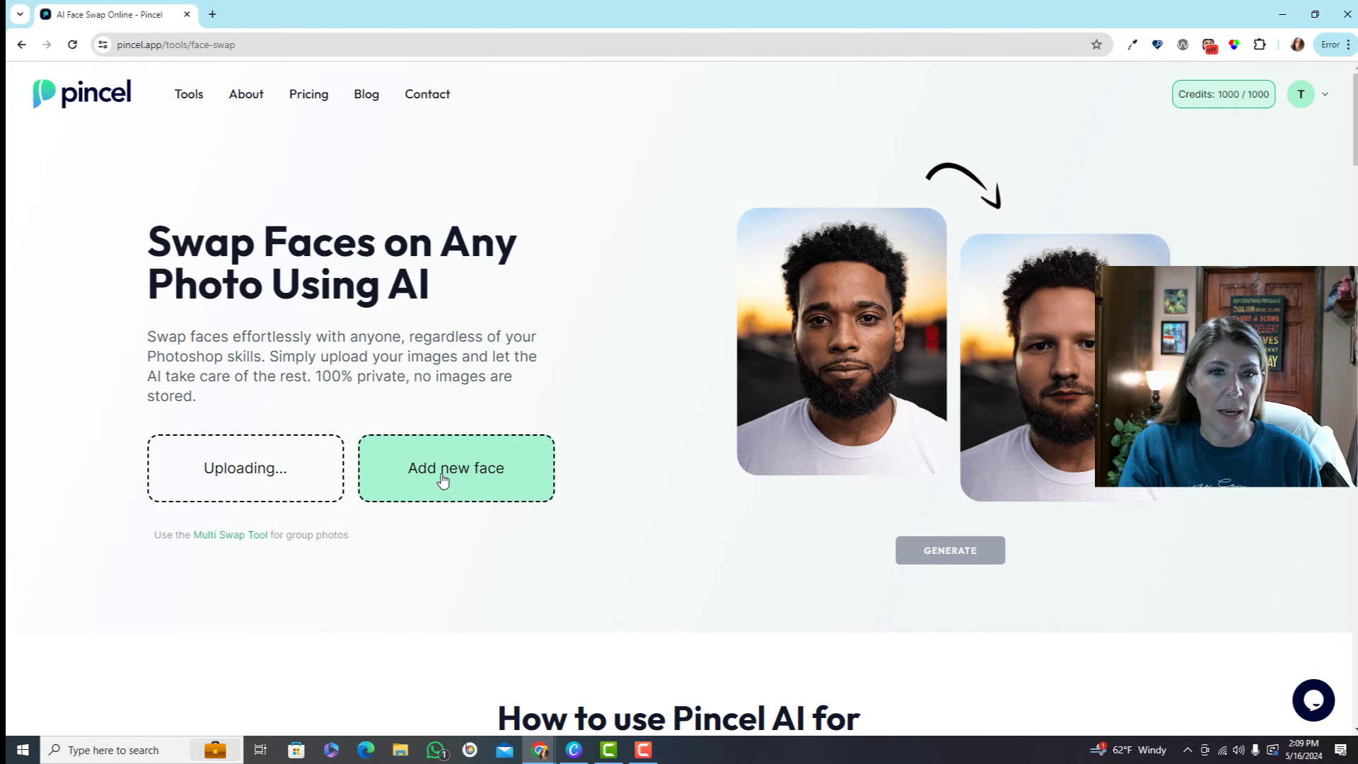
Upload the user's selfie png as the new face and generate, which fails face detection
{"action": "left_click", "coordinate": [444, 481]}
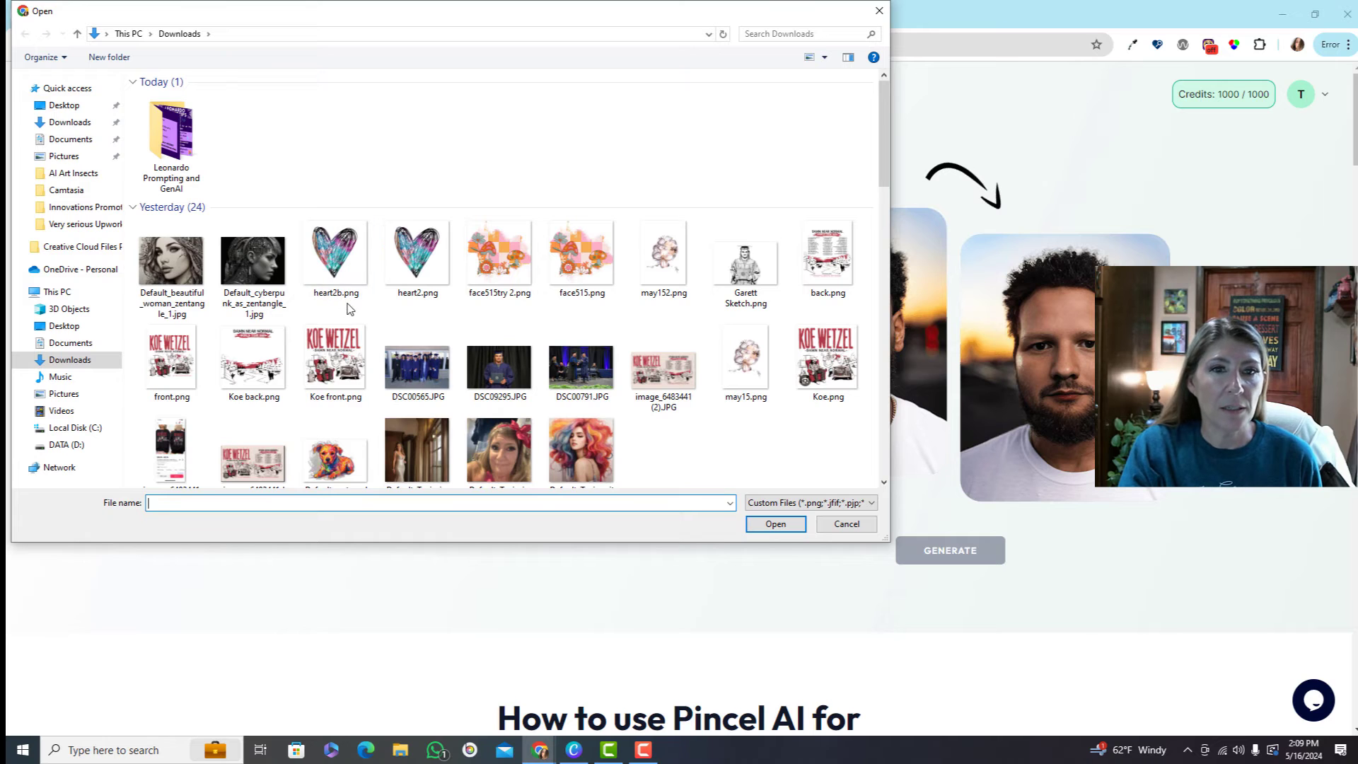
{"action": "left_click", "coordinate": [71, 342]}
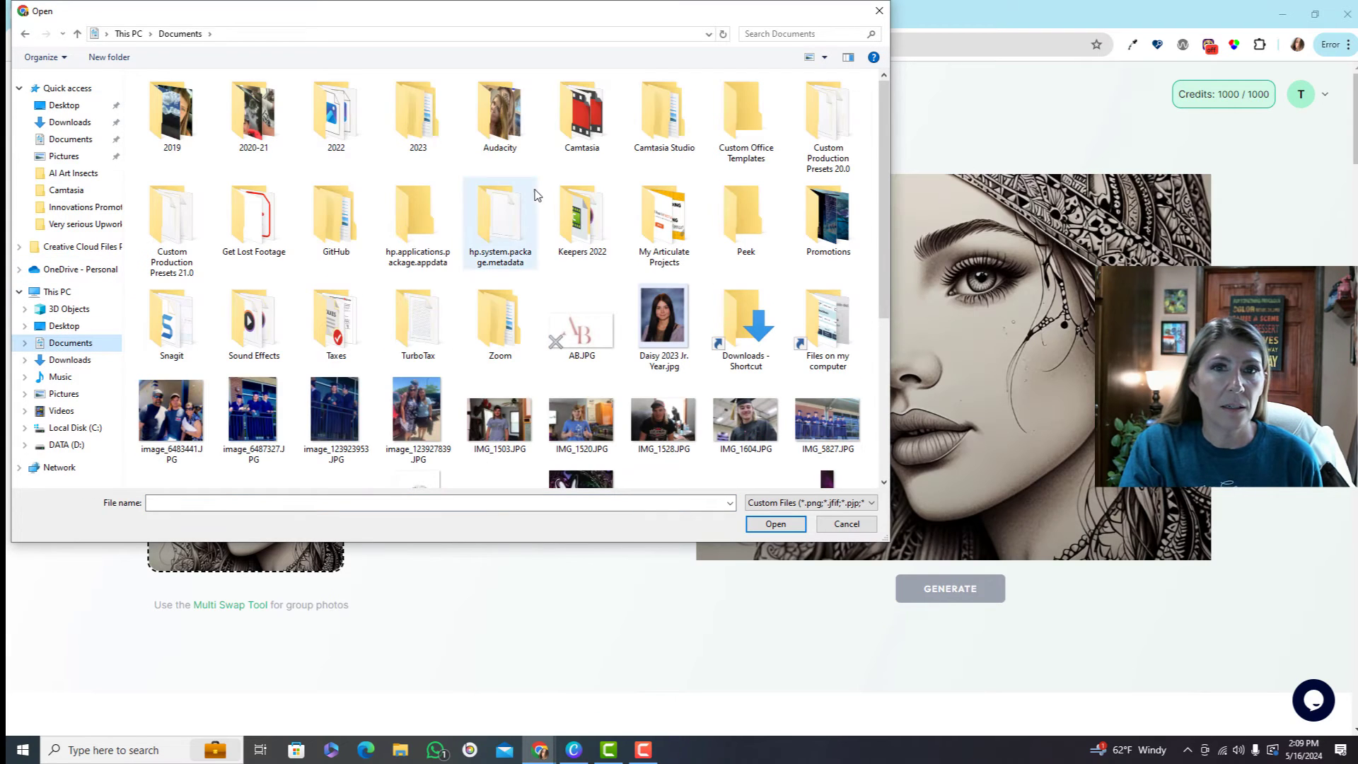
{"action": "left_click", "coordinate": [78, 361]}
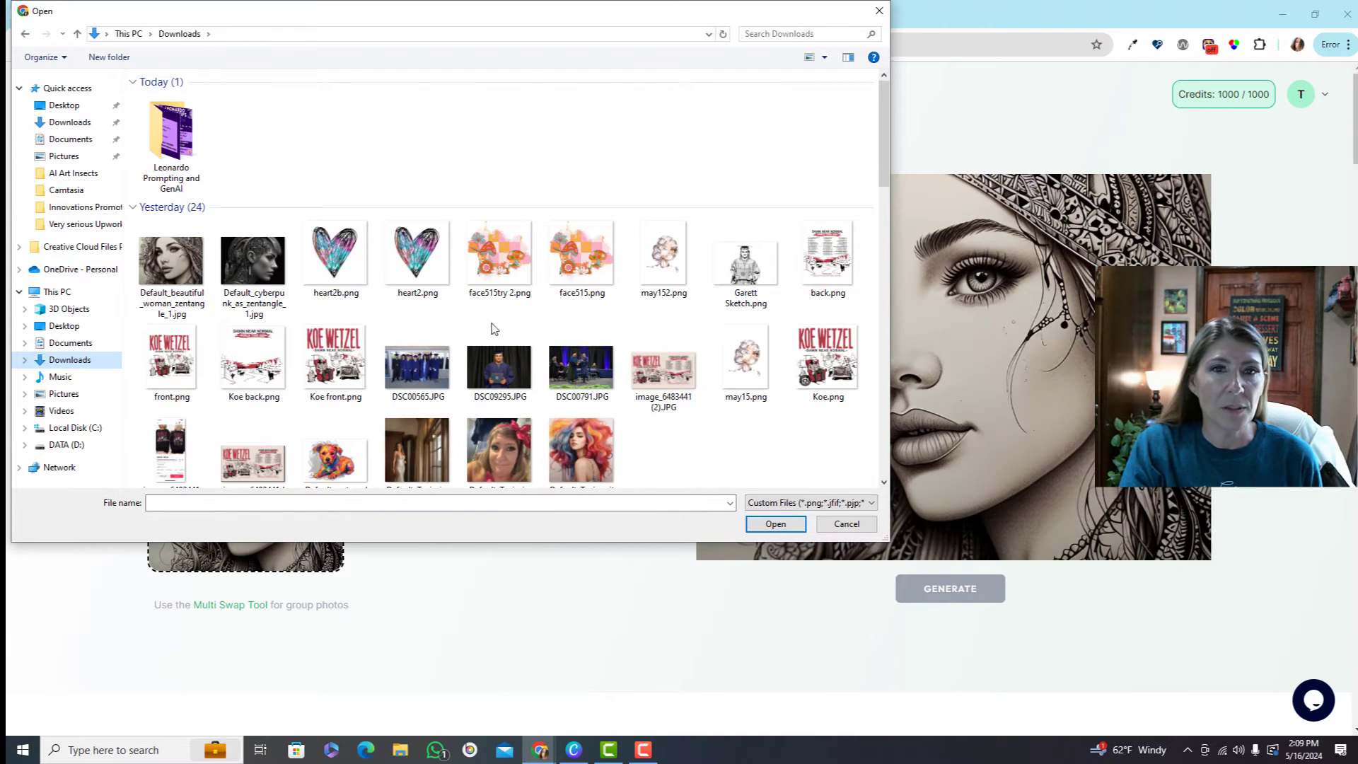
{"action": "scroll", "coordinate": [488, 343], "scroll_direction": "down", "scroll_amount": 3}
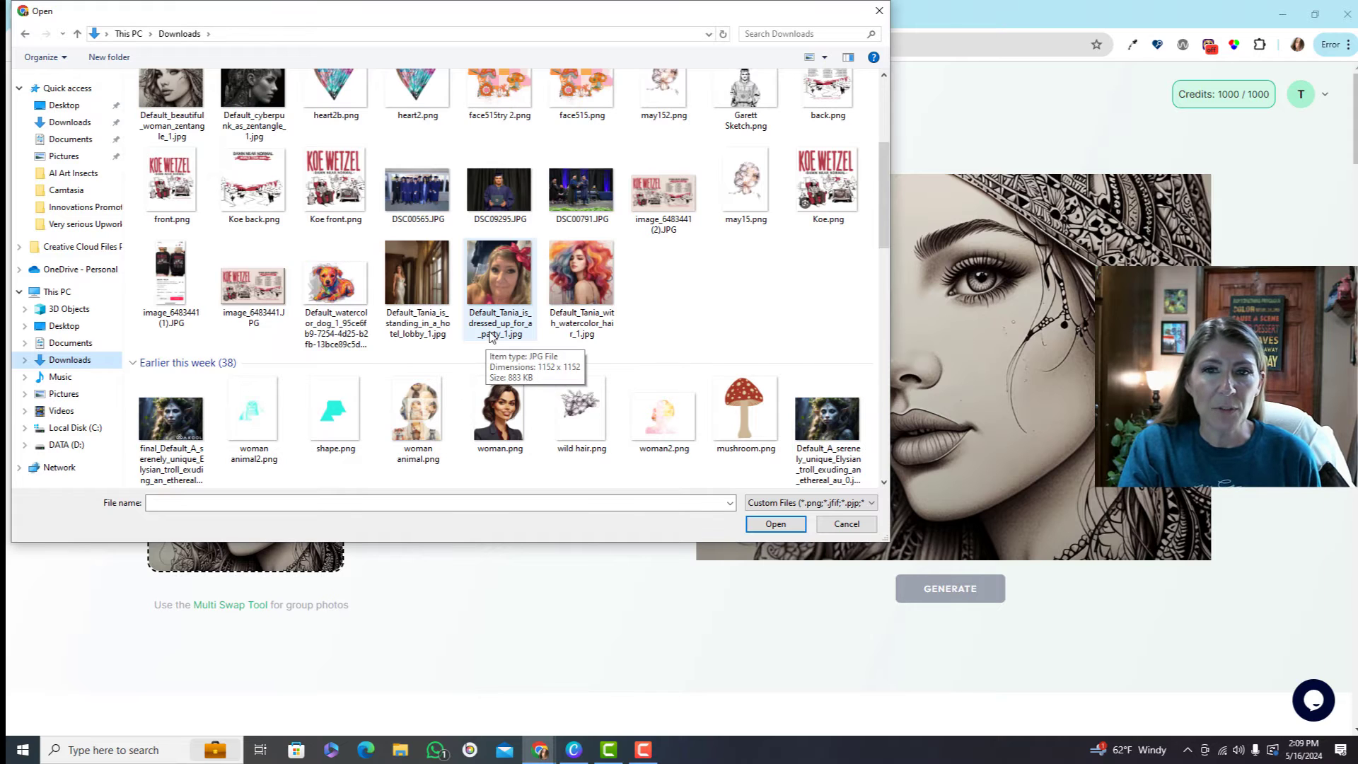
{"action": "scroll", "coordinate": [489, 339], "scroll_direction": "down", "scroll_amount": 3}
{"action": "left_click", "coordinate": [252, 410]}
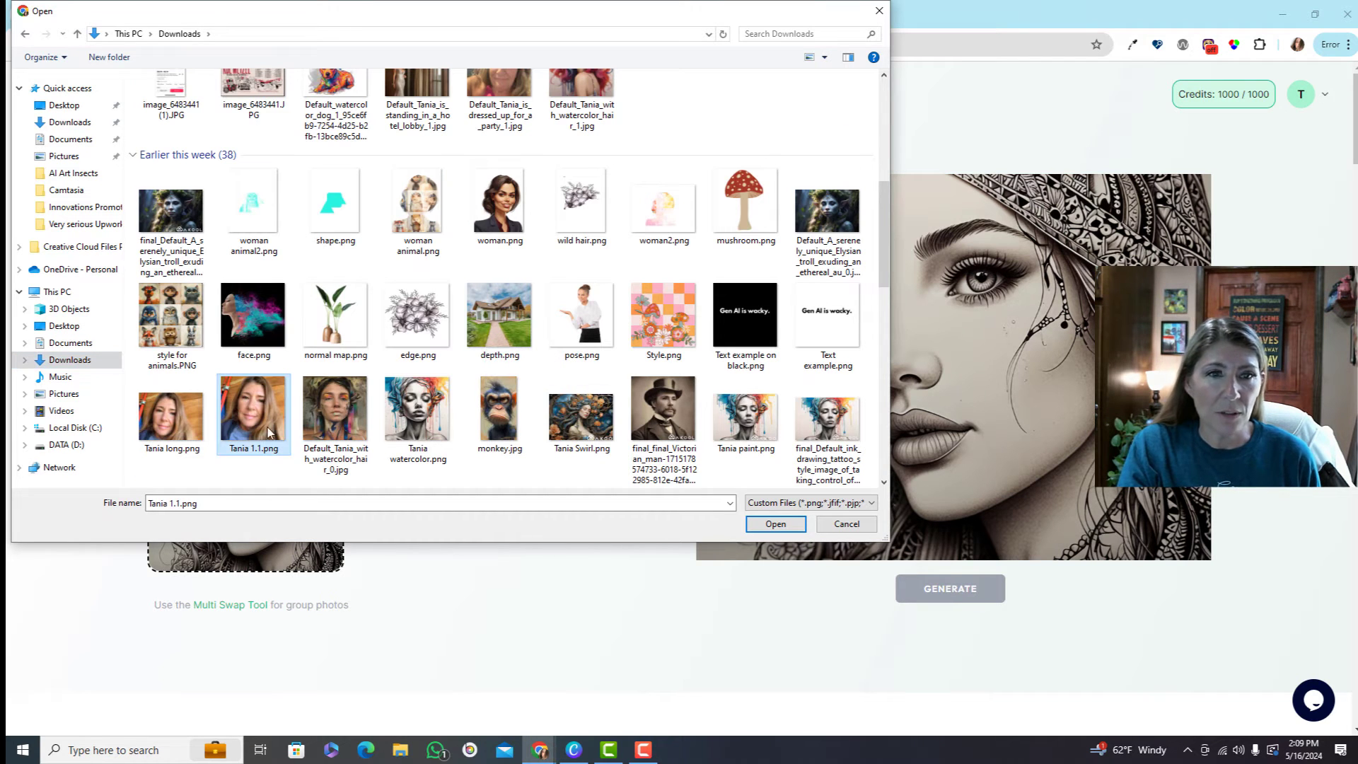
{"action": "left_click", "coordinate": [791, 528]}
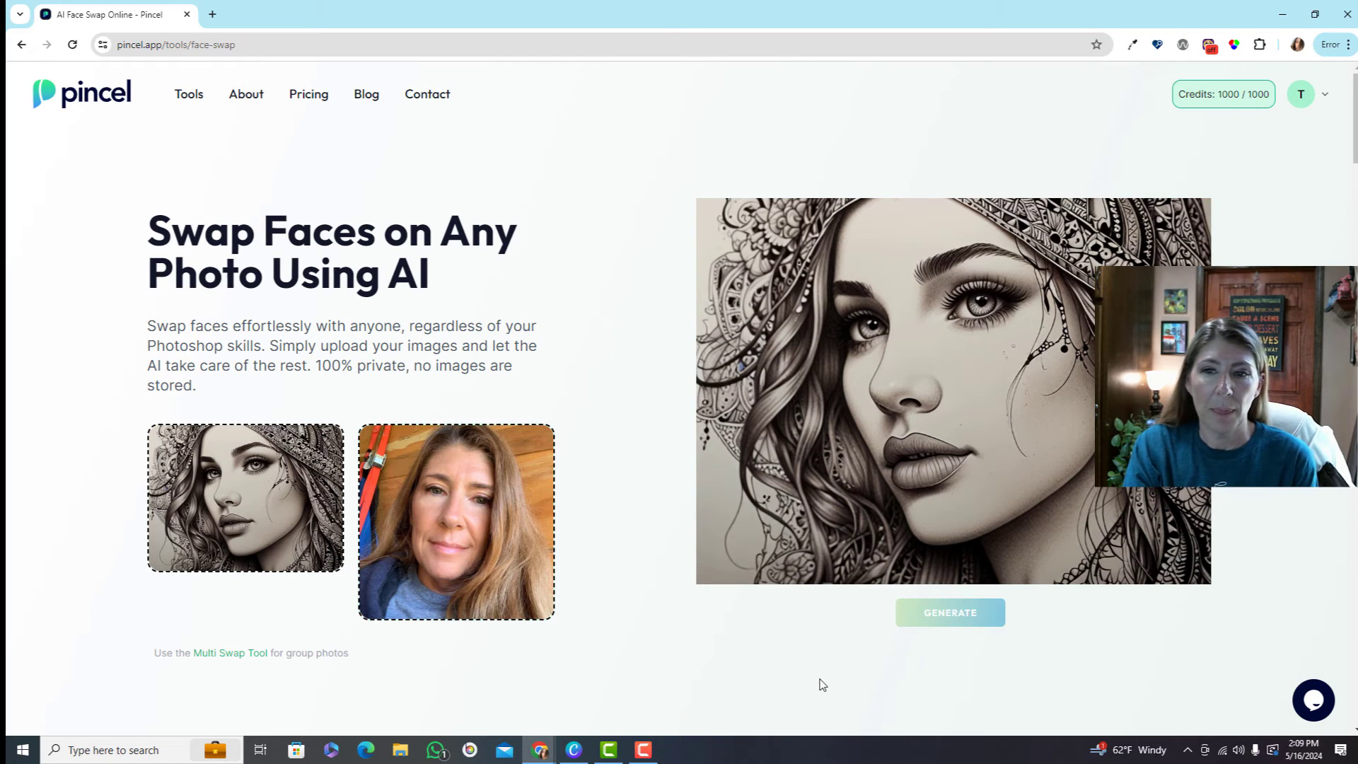
{"action": "left_click", "coordinate": [961, 615]}
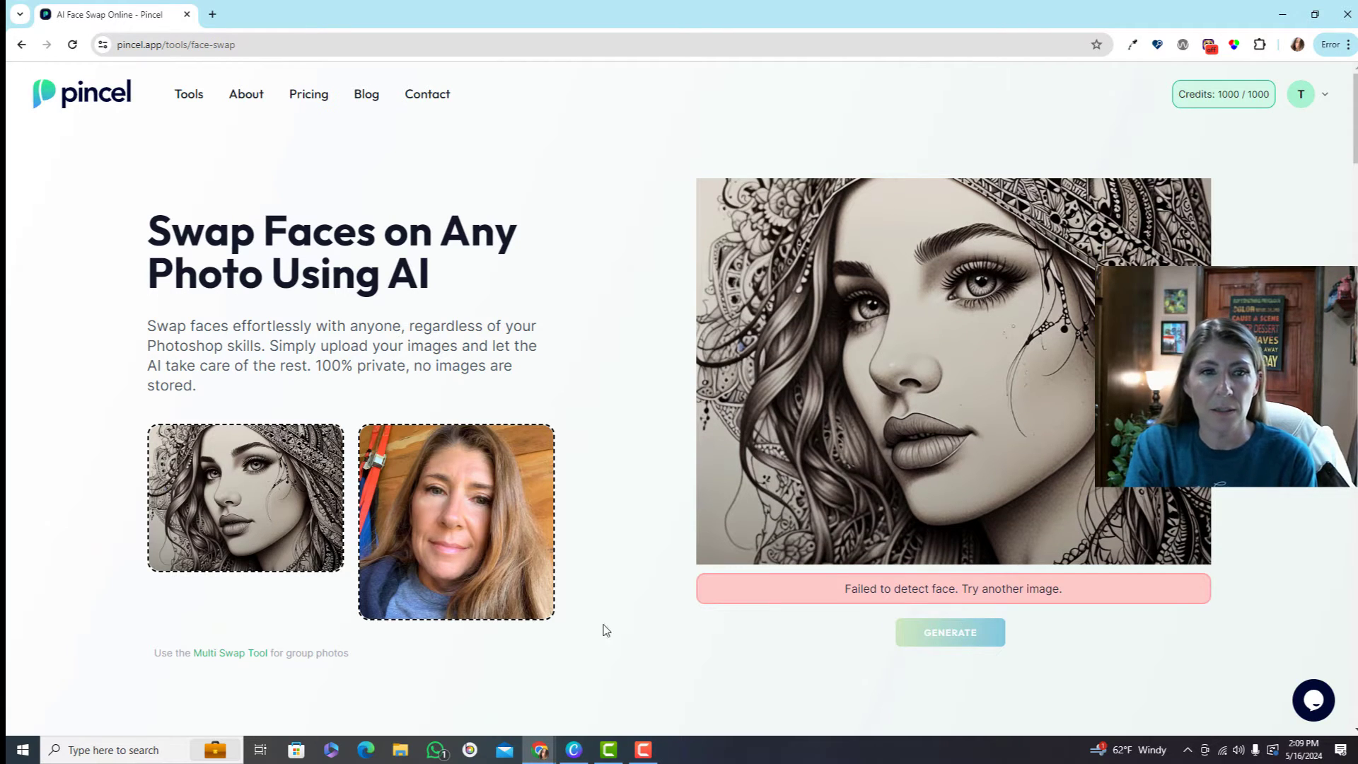
Replace the target with the watercolor-hair portrait from Downloads
{"action": "left_click", "coordinate": [247, 504]}
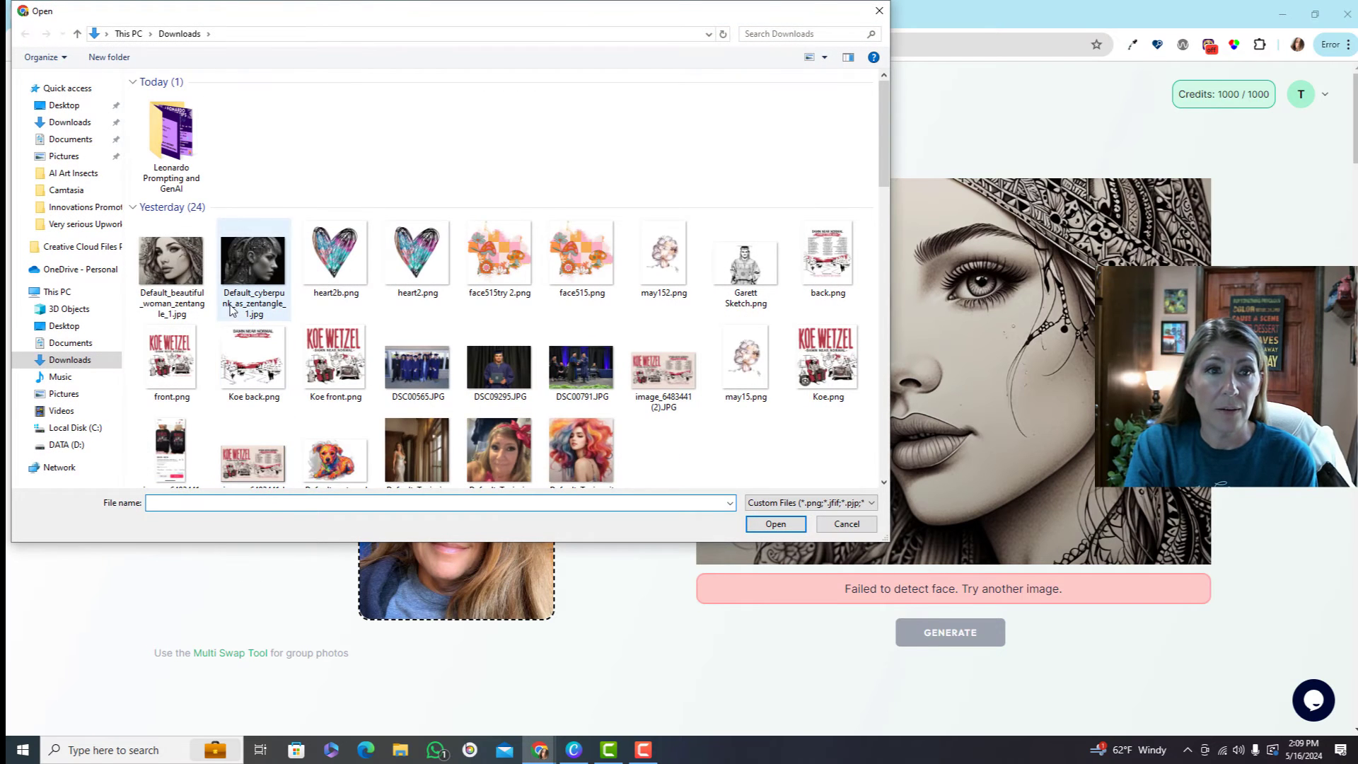
{"action": "scroll", "coordinate": [477, 456], "scroll_direction": "down", "scroll_amount": 3}
{"action": "left_click", "coordinate": [579, 259]}
{"action": "left_click", "coordinate": [775, 524]}
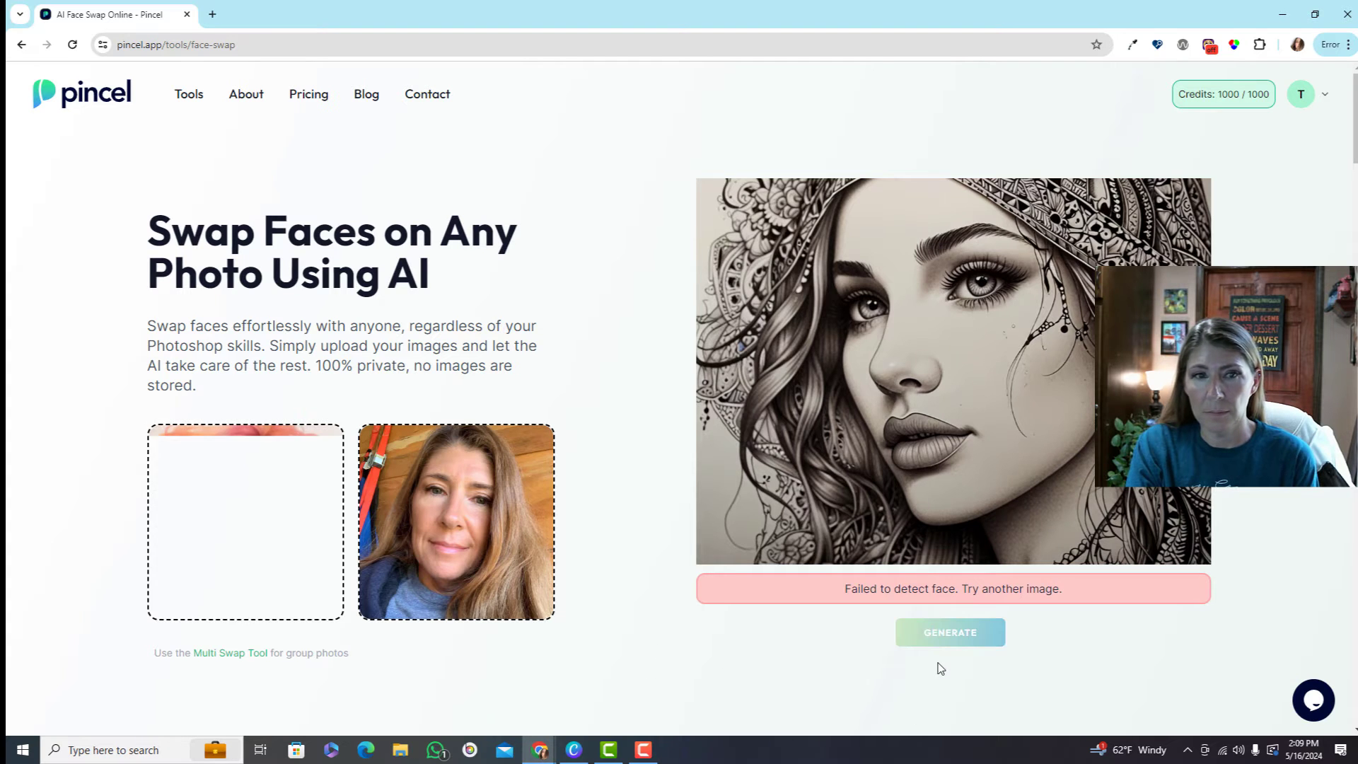
Generate the face swap and scroll through the finished result
{"action": "scroll", "coordinate": [939, 683], "scroll_direction": "down", "scroll_amount": 1}
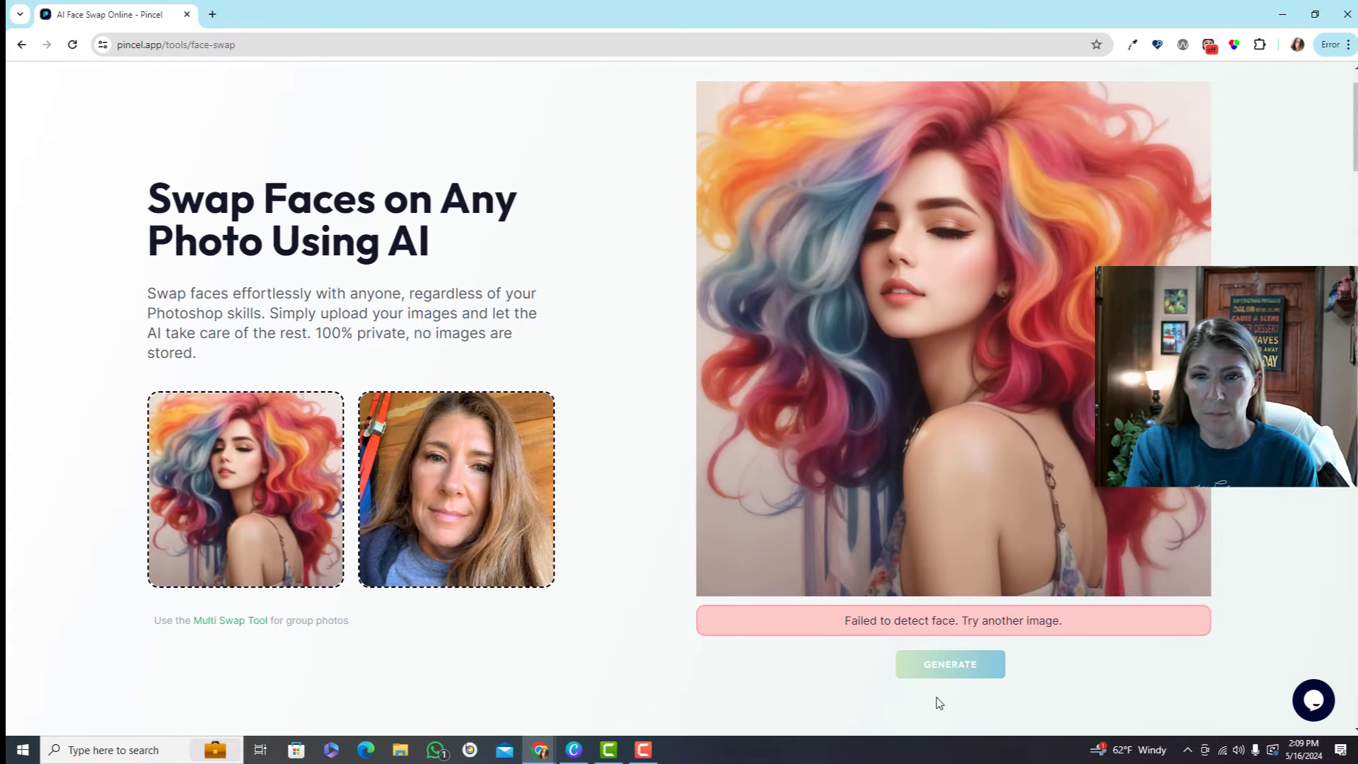
{"action": "left_click", "coordinate": [935, 666]}
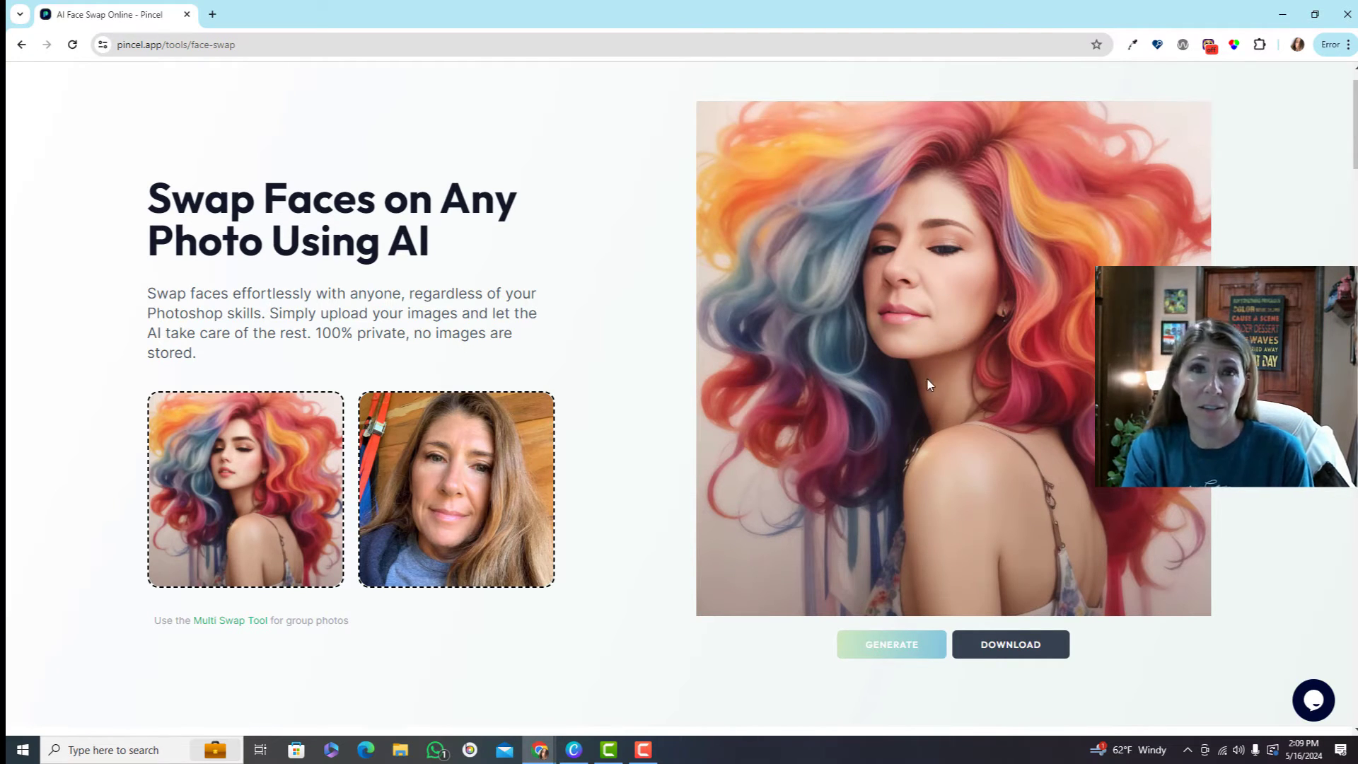
{"action": "scroll", "coordinate": [844, 185], "scroll_direction": "up", "scroll_amount": 2}
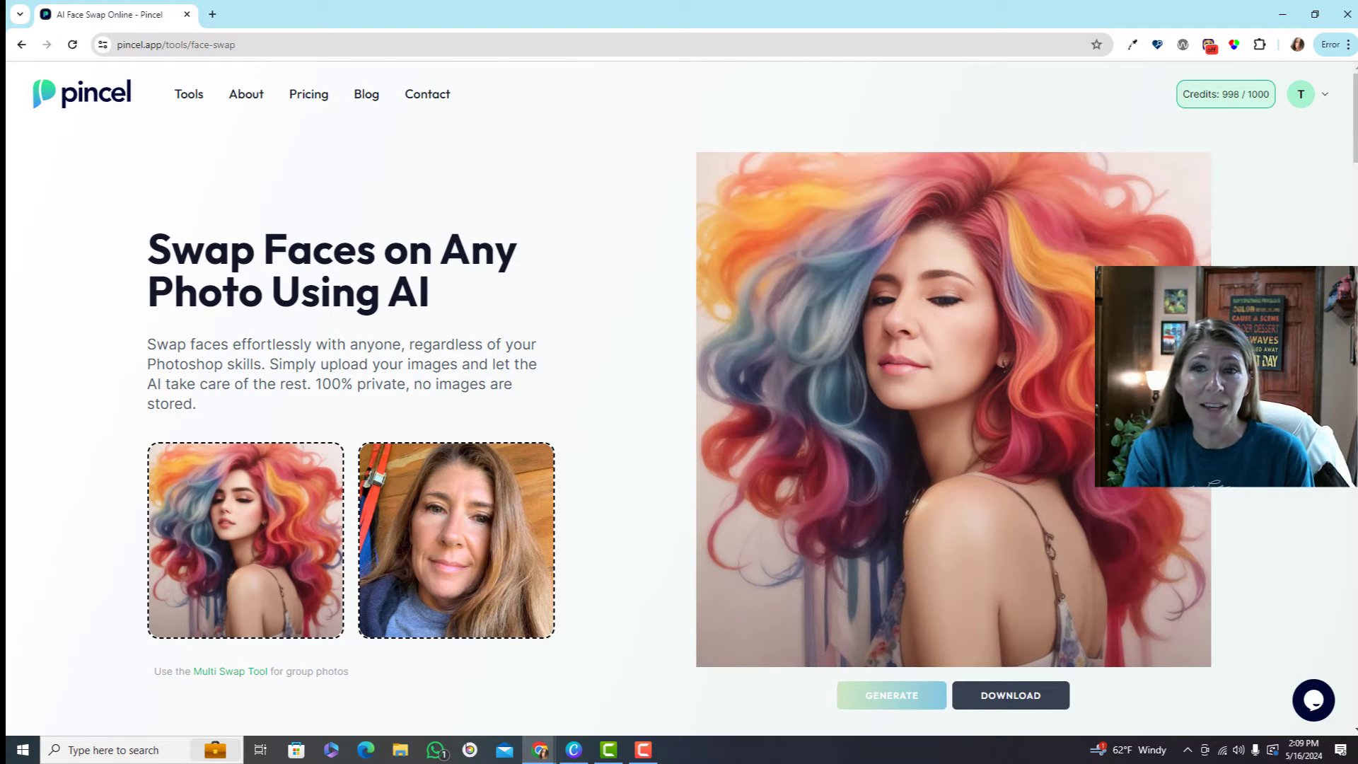
{"action": "scroll", "coordinate": [679, 404], "scroll_direction": "down", "scroll_amount": 1}
{"action": "scroll", "coordinate": [1087, 475], "scroll_direction": "up", "scroll_amount": 1}
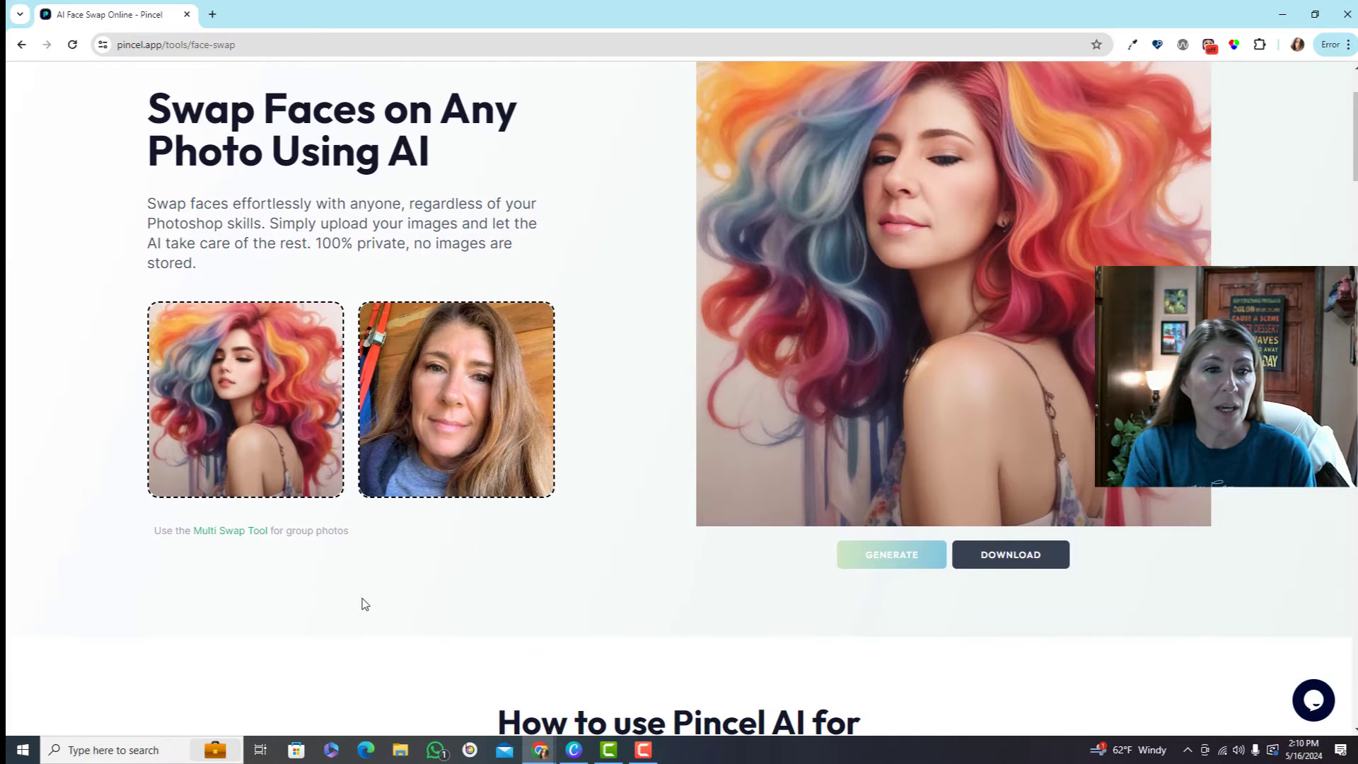
{"action": "scroll", "coordinate": [520, 563], "scroll_direction": "down", "scroll_amount": 2}
Start the Multi Swap tool for group photos and bring up the target-photo upload dialog
{"action": "left_click", "coordinate": [214, 533]}
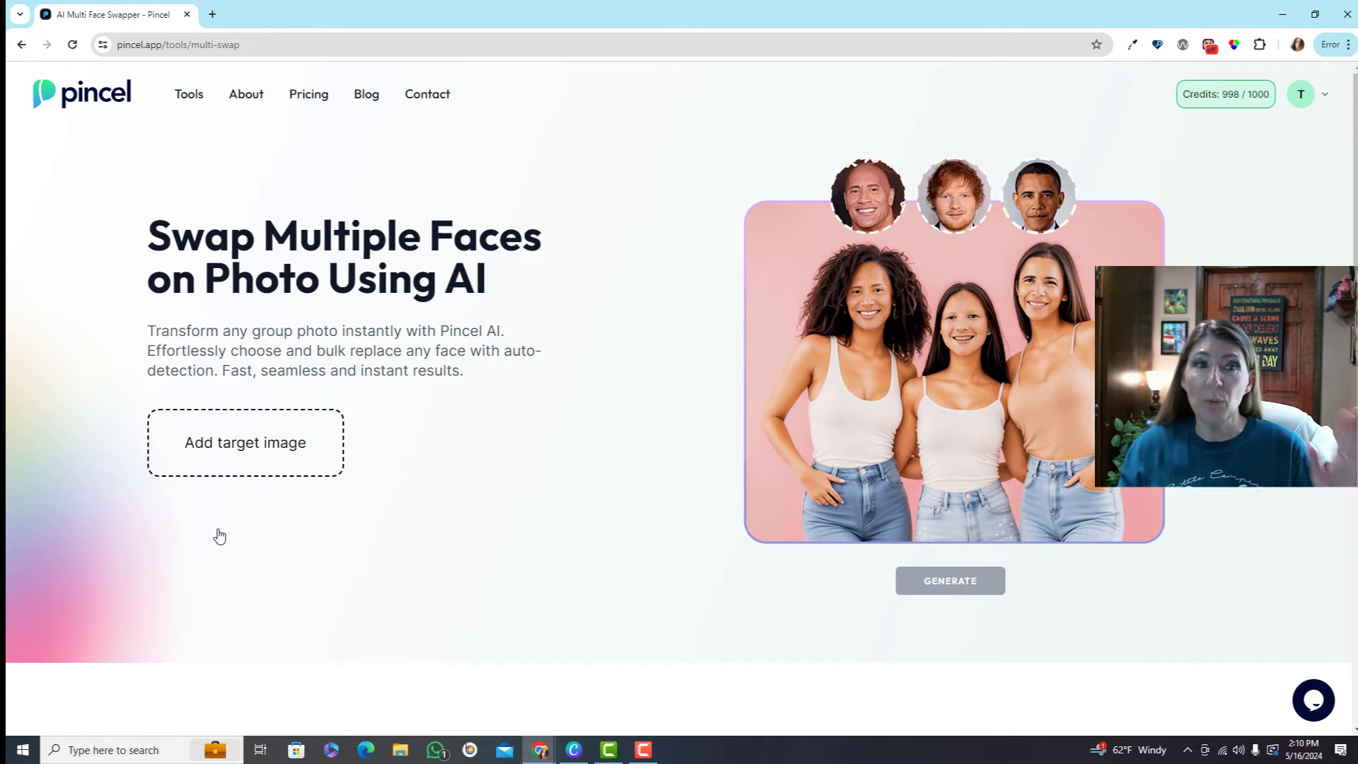
{"action": "left_click", "coordinate": [262, 447]}
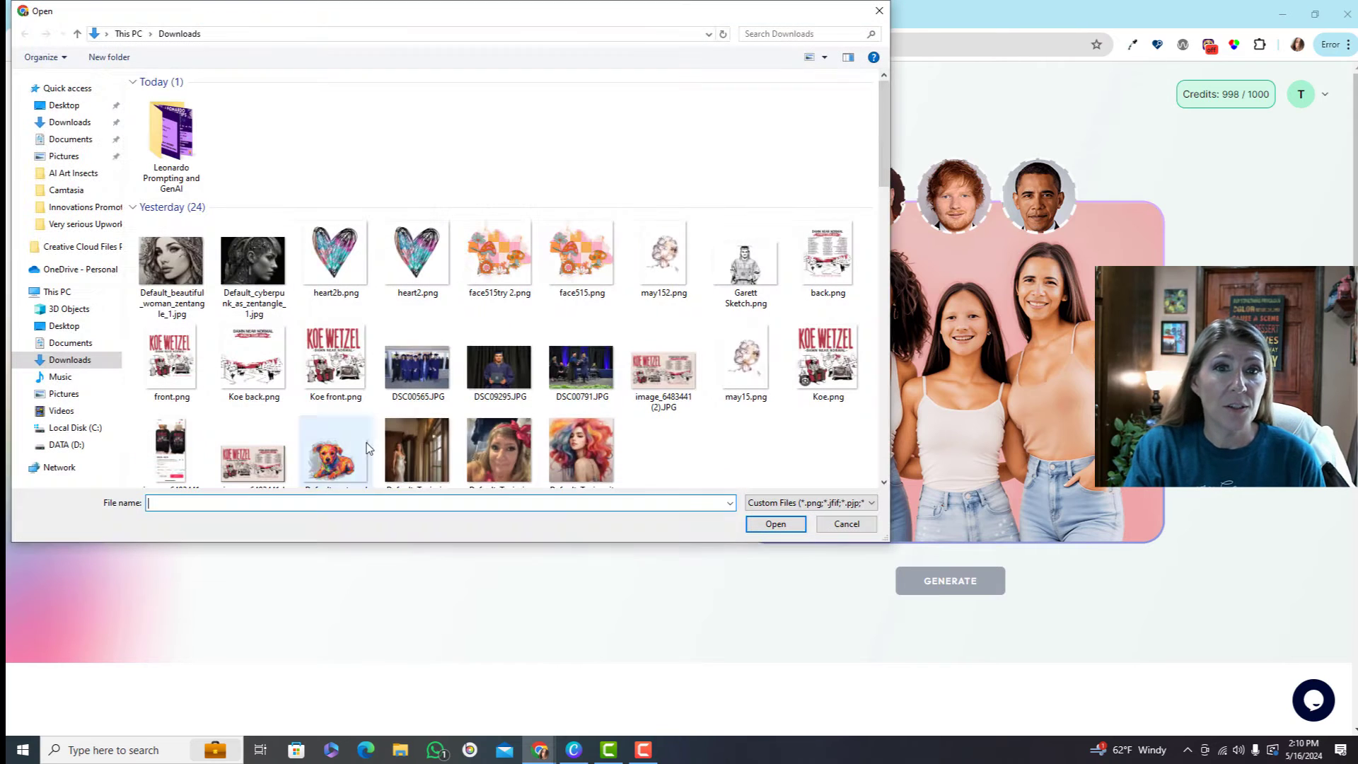
{"action": "scroll", "coordinate": [356, 425], "scroll_direction": "down", "scroll_amount": 15}
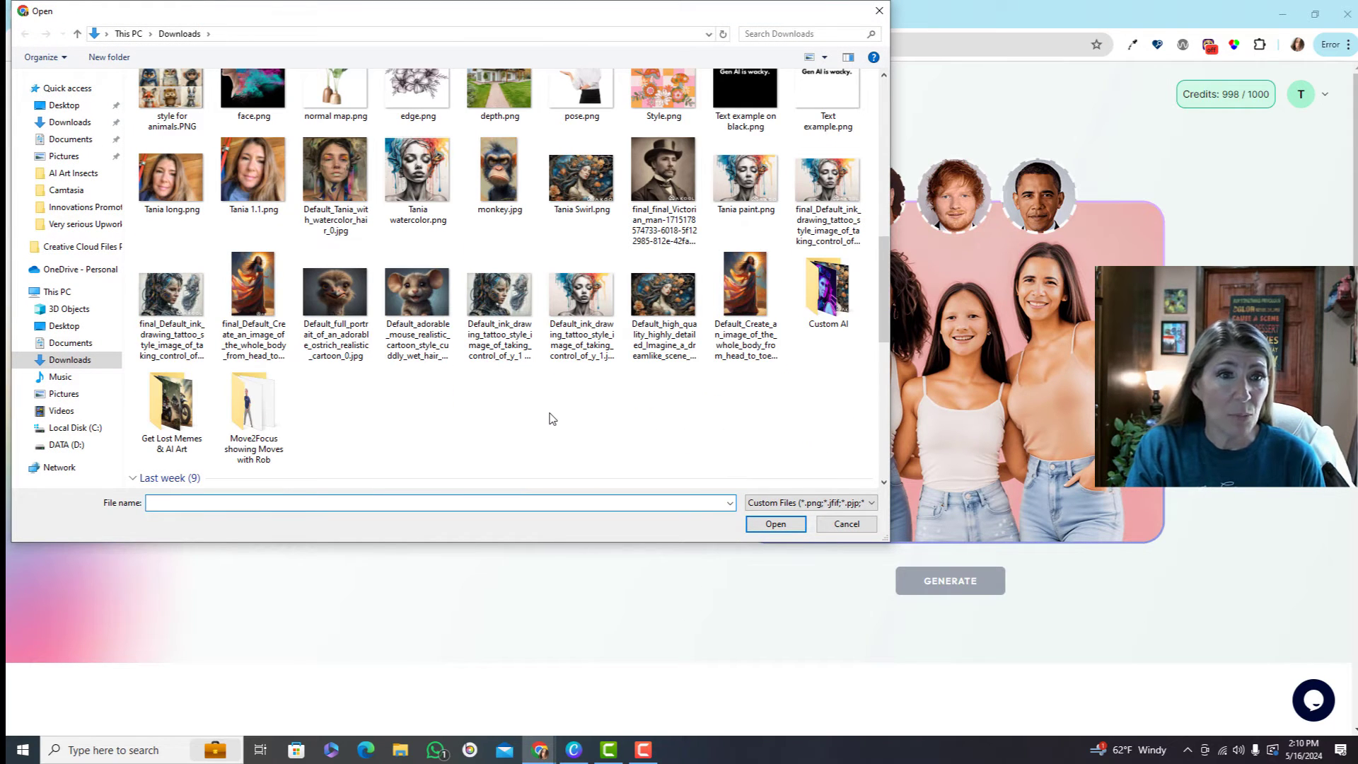
{"action": "scroll", "coordinate": [553, 422], "scroll_direction": "up", "scroll_amount": 15}
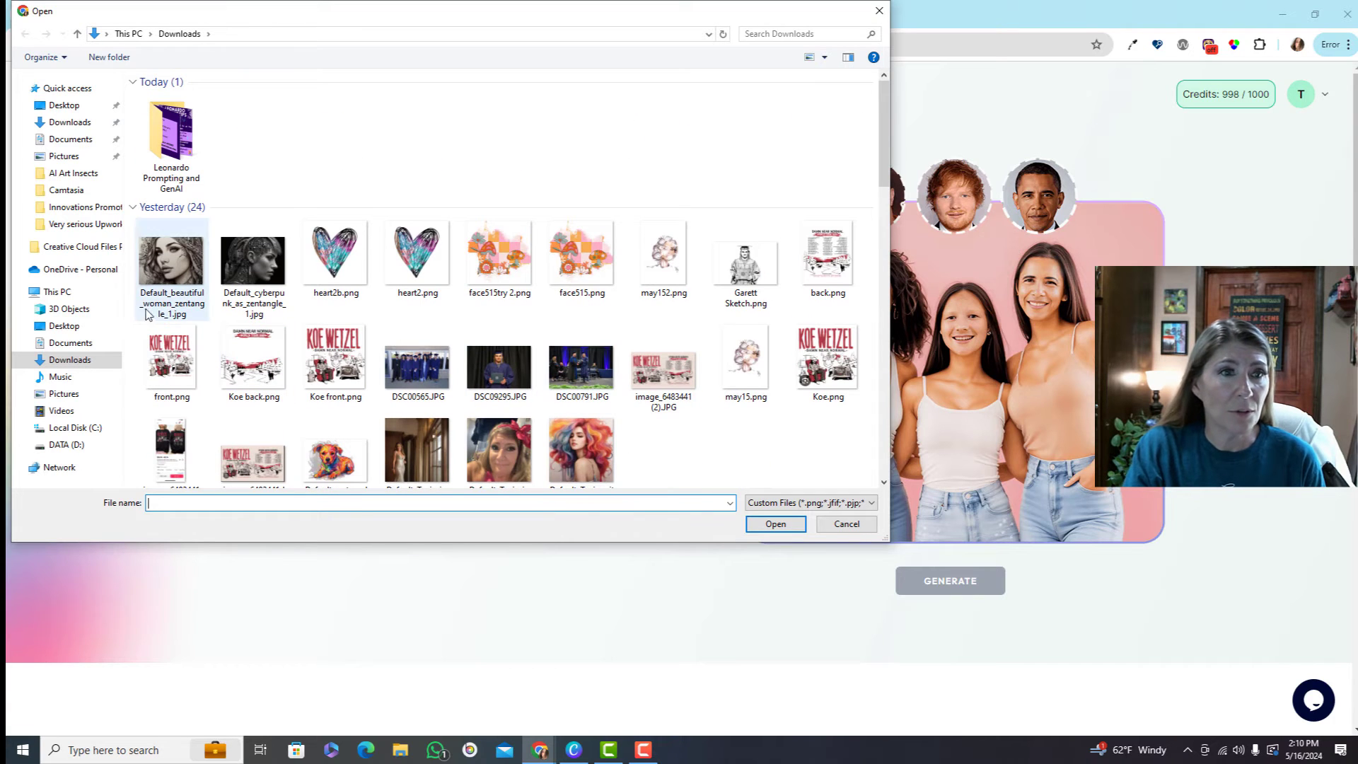
Browse the Documents folder, checking the Audacity and 2023 folders for a group photo
{"action": "left_click", "coordinate": [71, 343]}
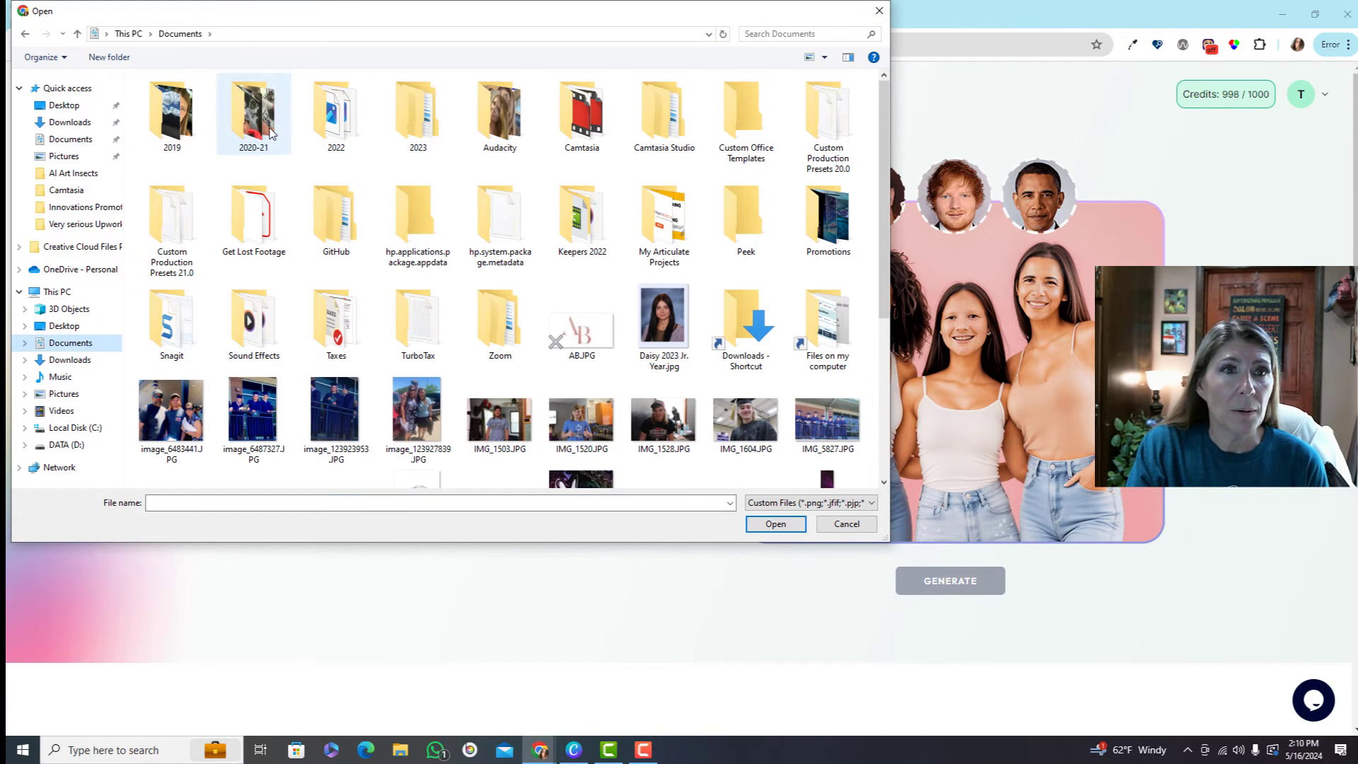
{"action": "double_click", "coordinate": [497, 122]}
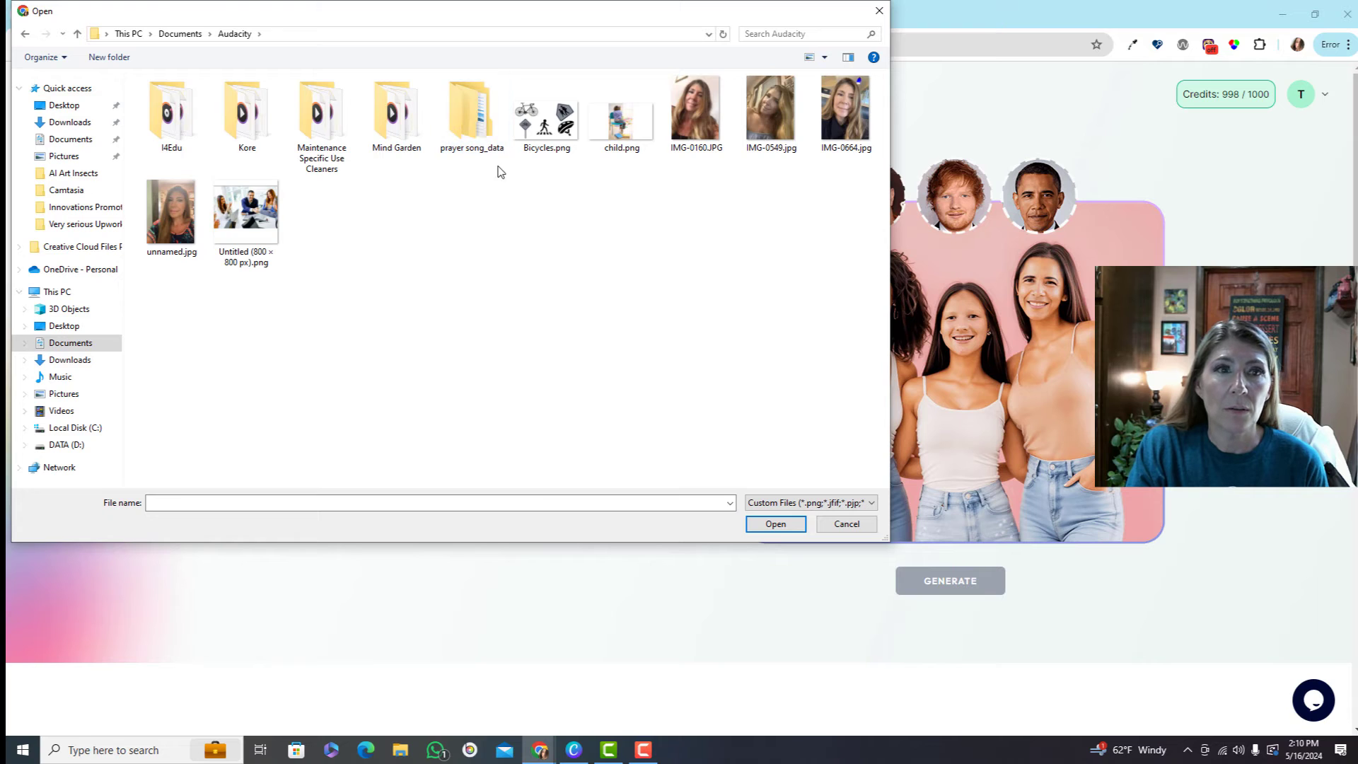
{"action": "left_click", "coordinate": [179, 34]}
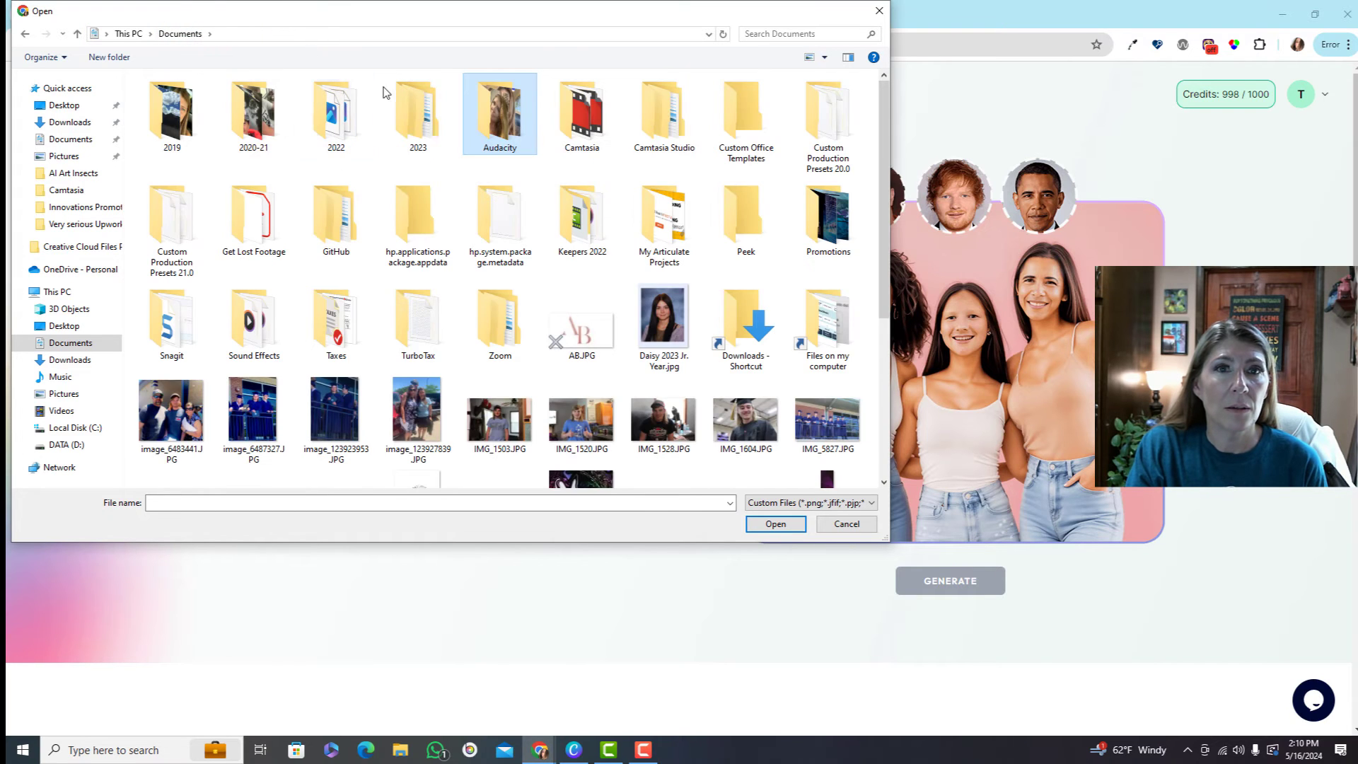
{"action": "double_click", "coordinate": [417, 117]}
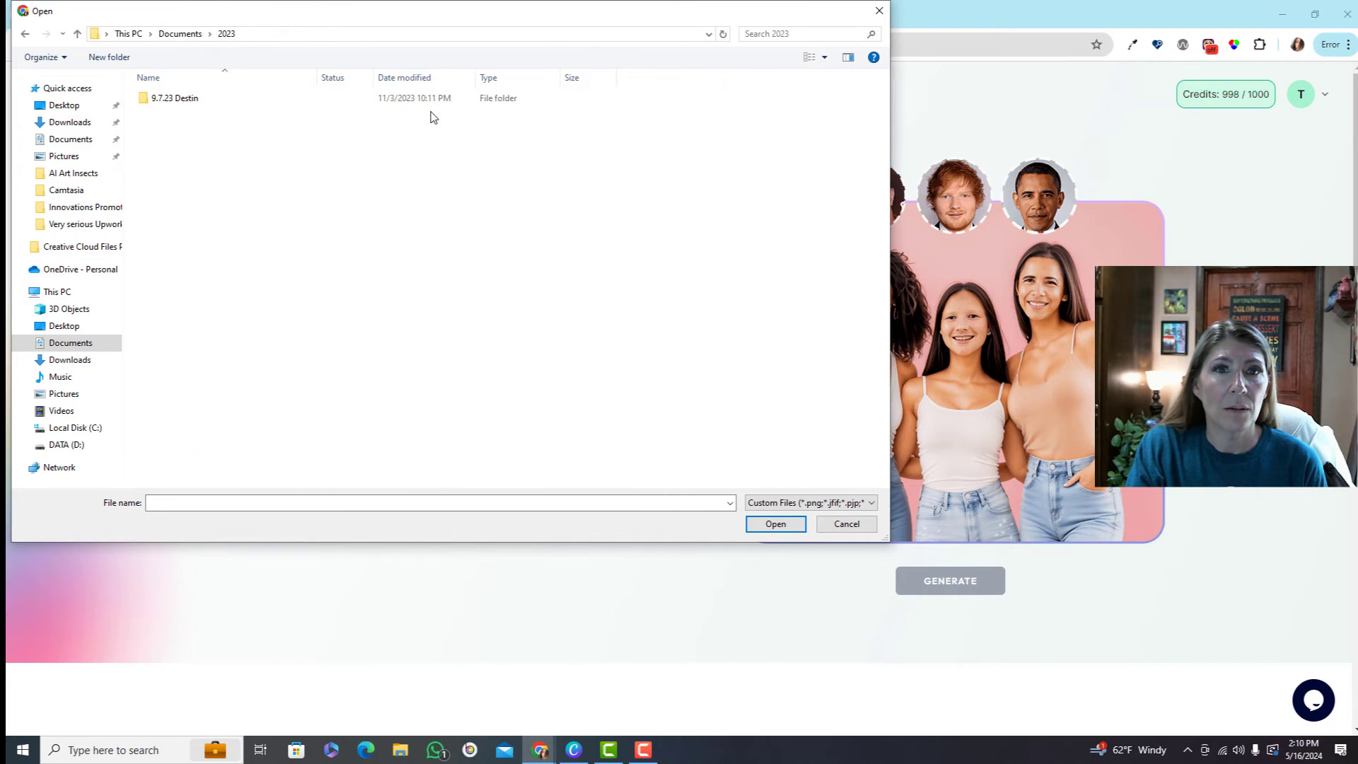
{"action": "left_click", "coordinate": [202, 36]}
{"action": "left_click", "coordinate": [506, 125]}
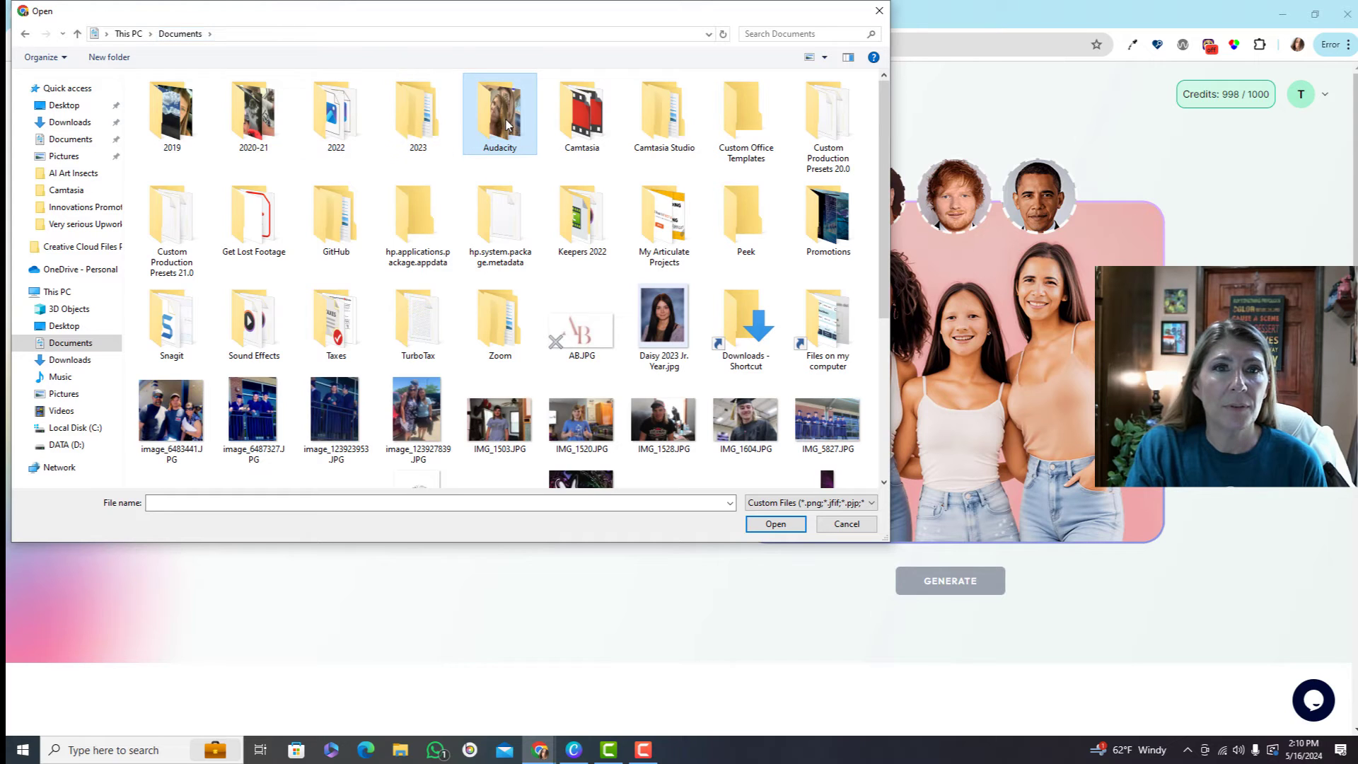
Upload IMG_6825.JPG from the 2022 folder as the group photo
{"action": "double_click", "coordinate": [367, 111]}
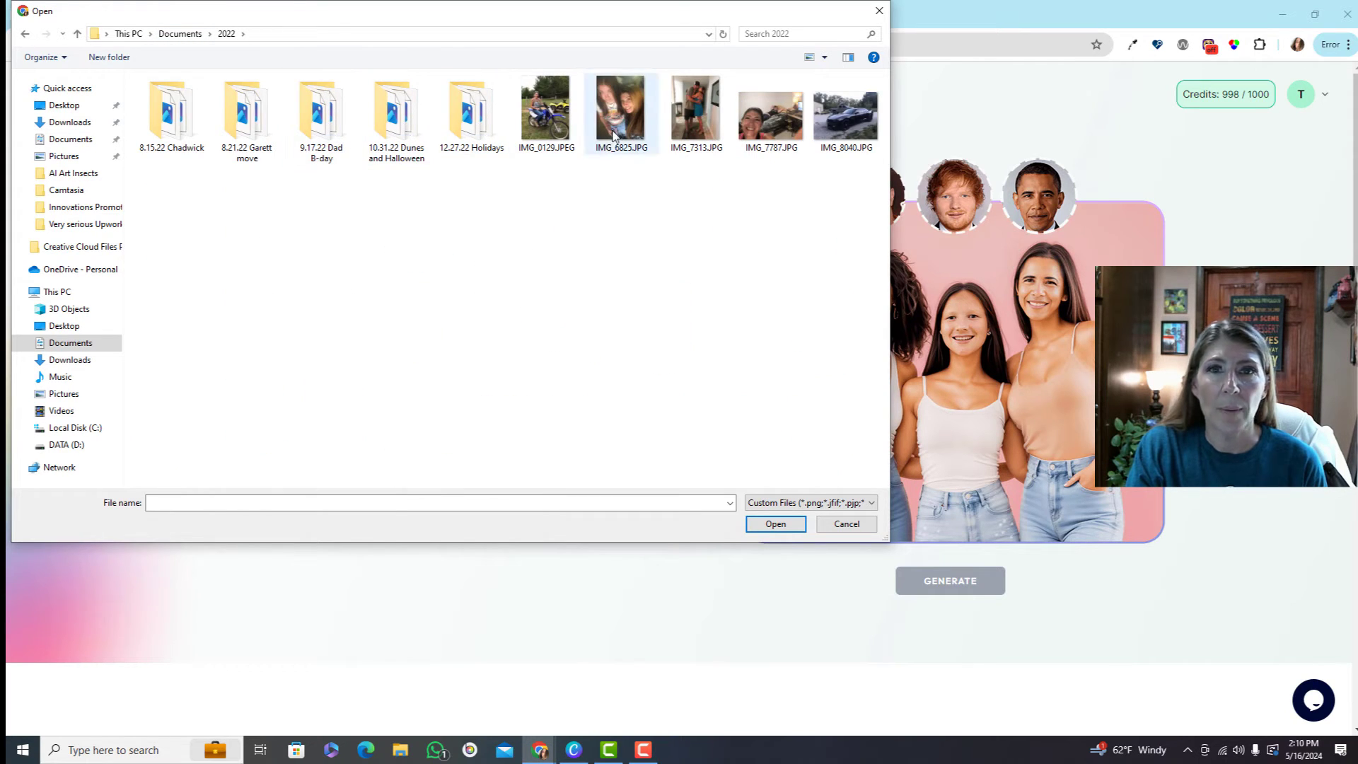
{"action": "left_click", "coordinate": [700, 121]}
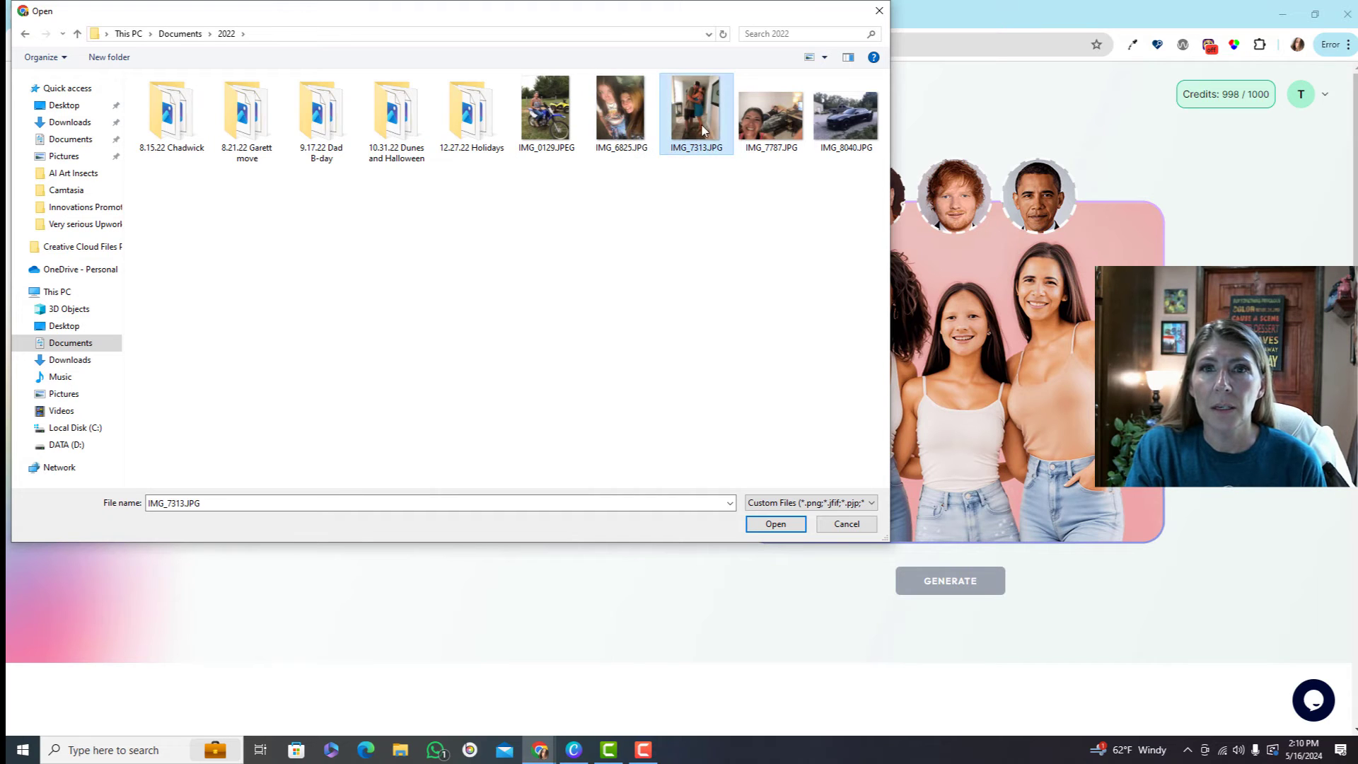
{"action": "left_click", "coordinate": [622, 114]}
{"action": "left_click", "coordinate": [778, 525]}
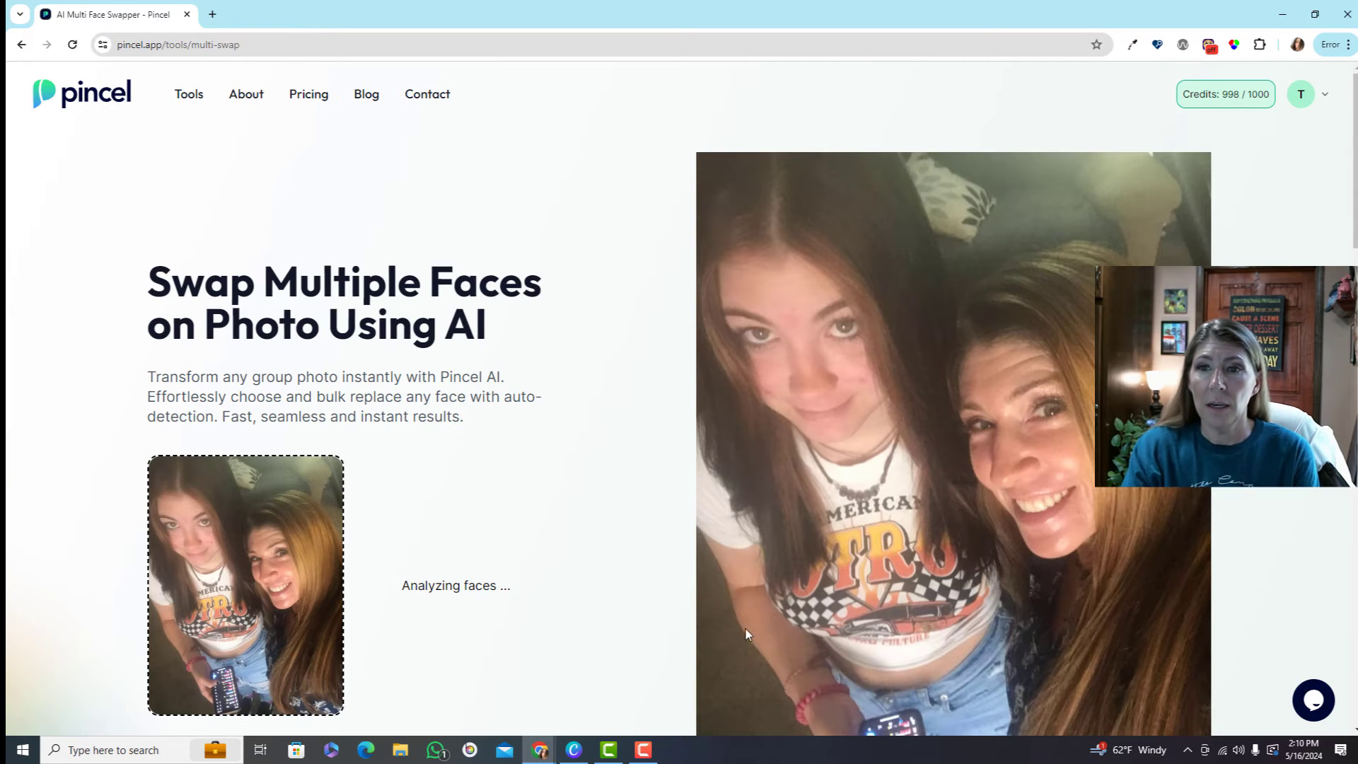
Replace the first detected face with a colourful portrait from Downloads
{"action": "scroll", "coordinate": [519, 598], "scroll_direction": "down", "scroll_amount": 2}
{"action": "scroll", "coordinate": [519, 598], "scroll_direction": "down", "scroll_amount": 4}
{"action": "scroll", "coordinate": [521, 593], "scroll_direction": "up", "scroll_amount": 1}
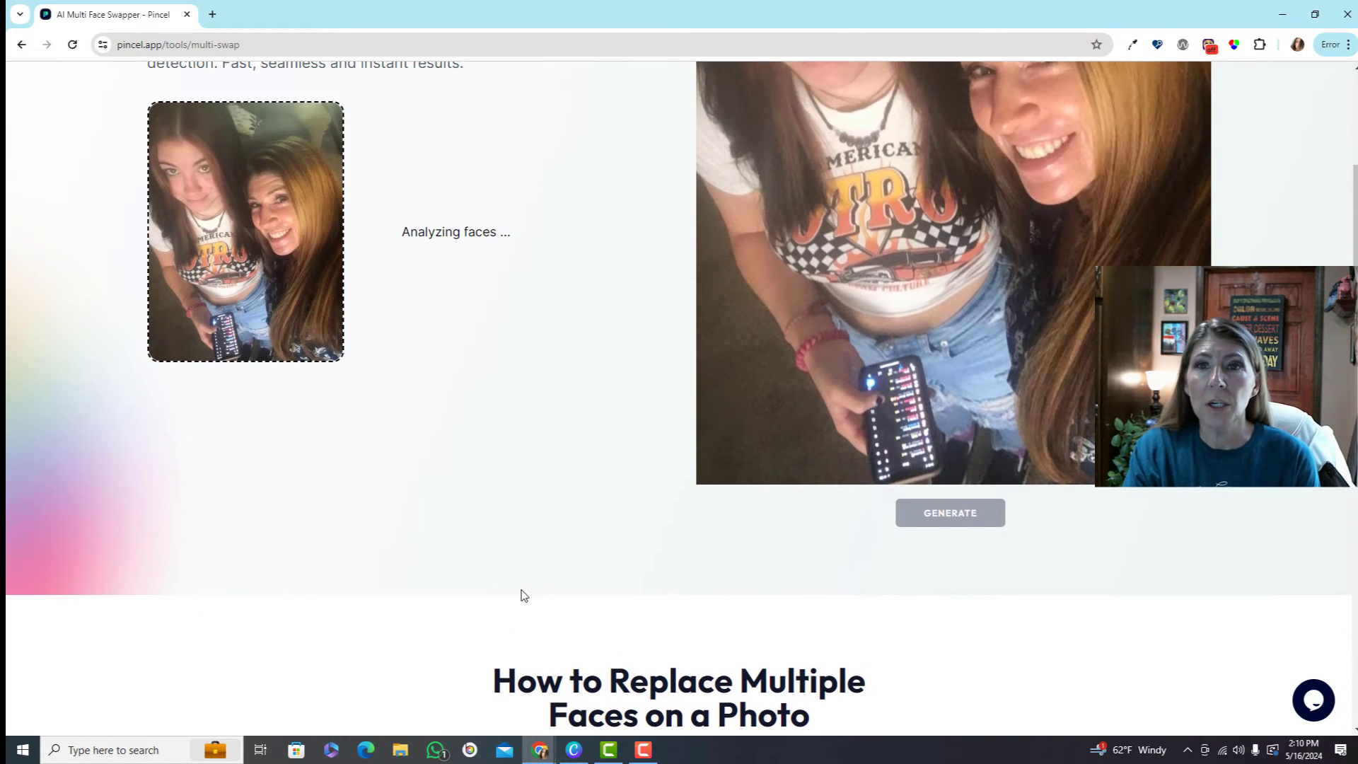
{"action": "scroll", "coordinate": [494, 476], "scroll_direction": "up", "scroll_amount": 4}
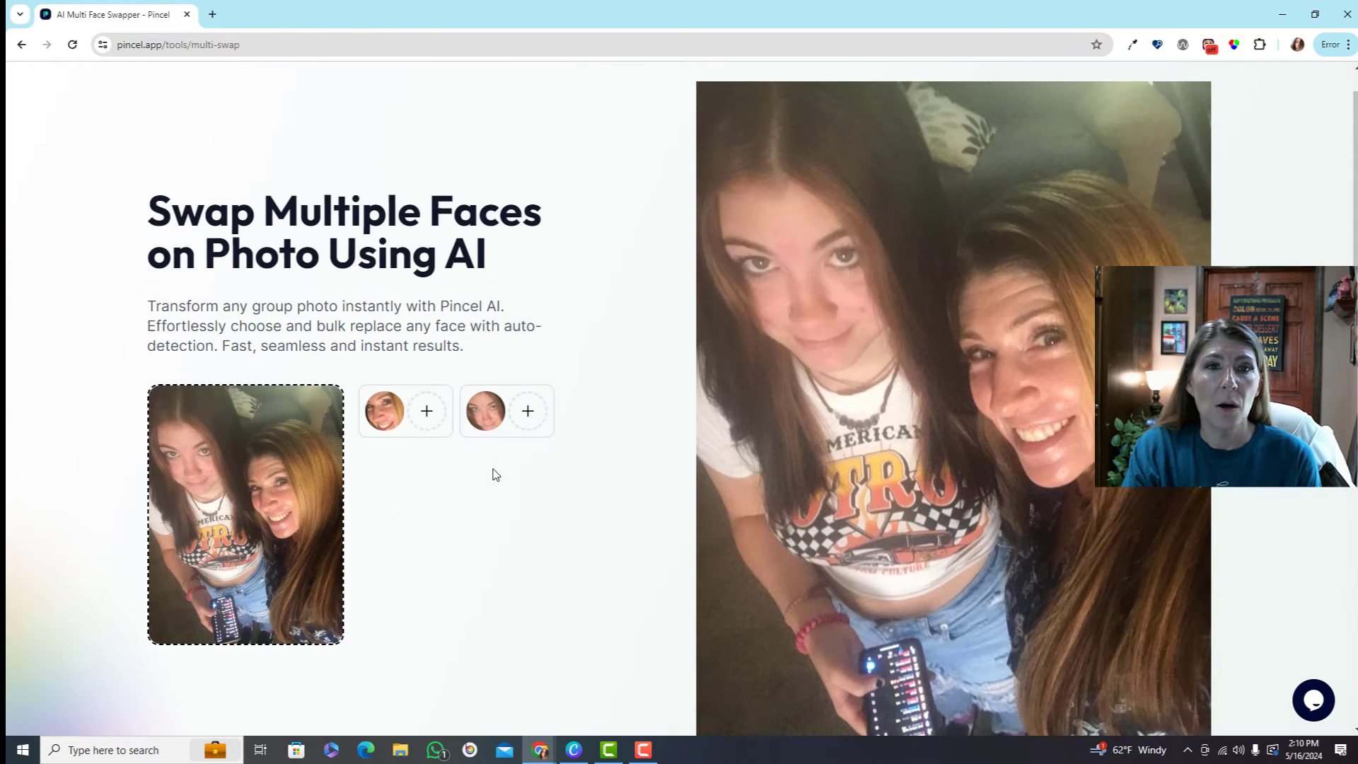
{"action": "left_click", "coordinate": [427, 411]}
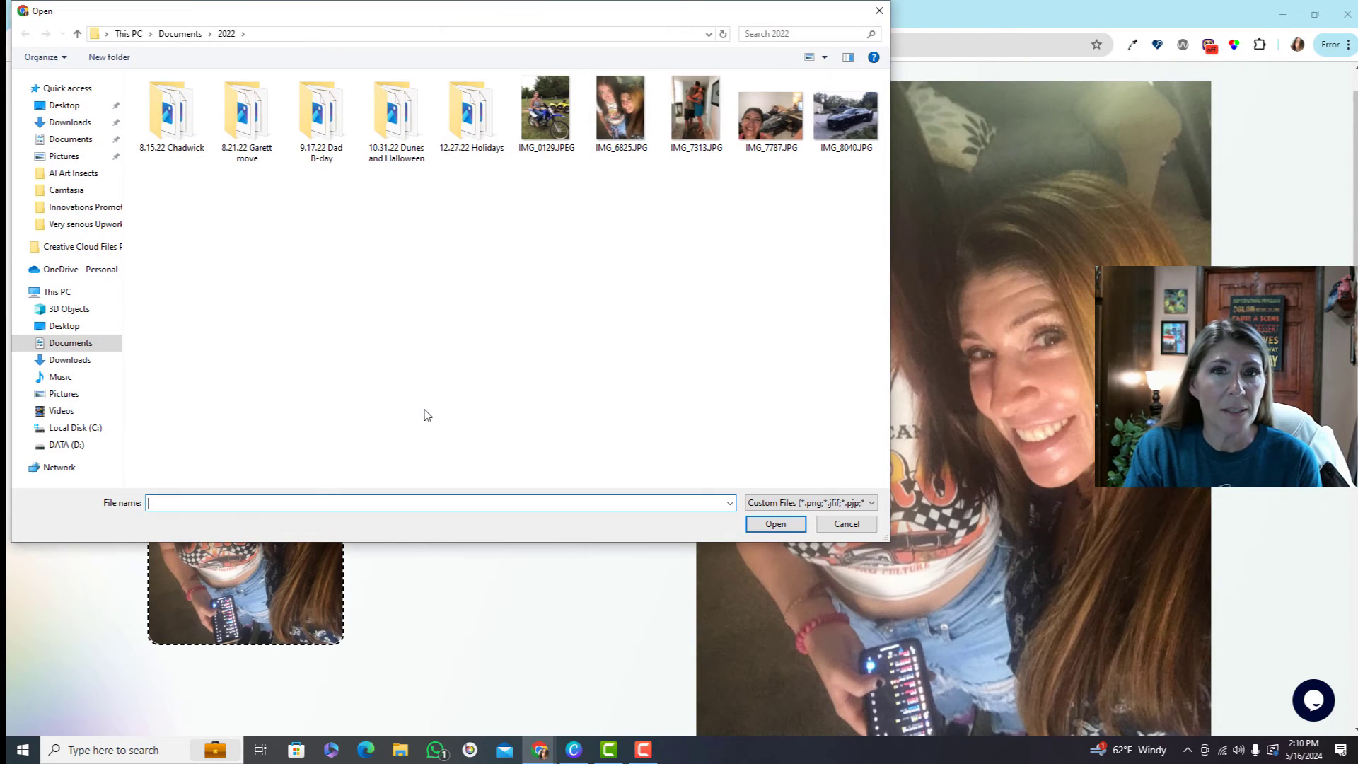
{"action": "left_click", "coordinate": [71, 360]}
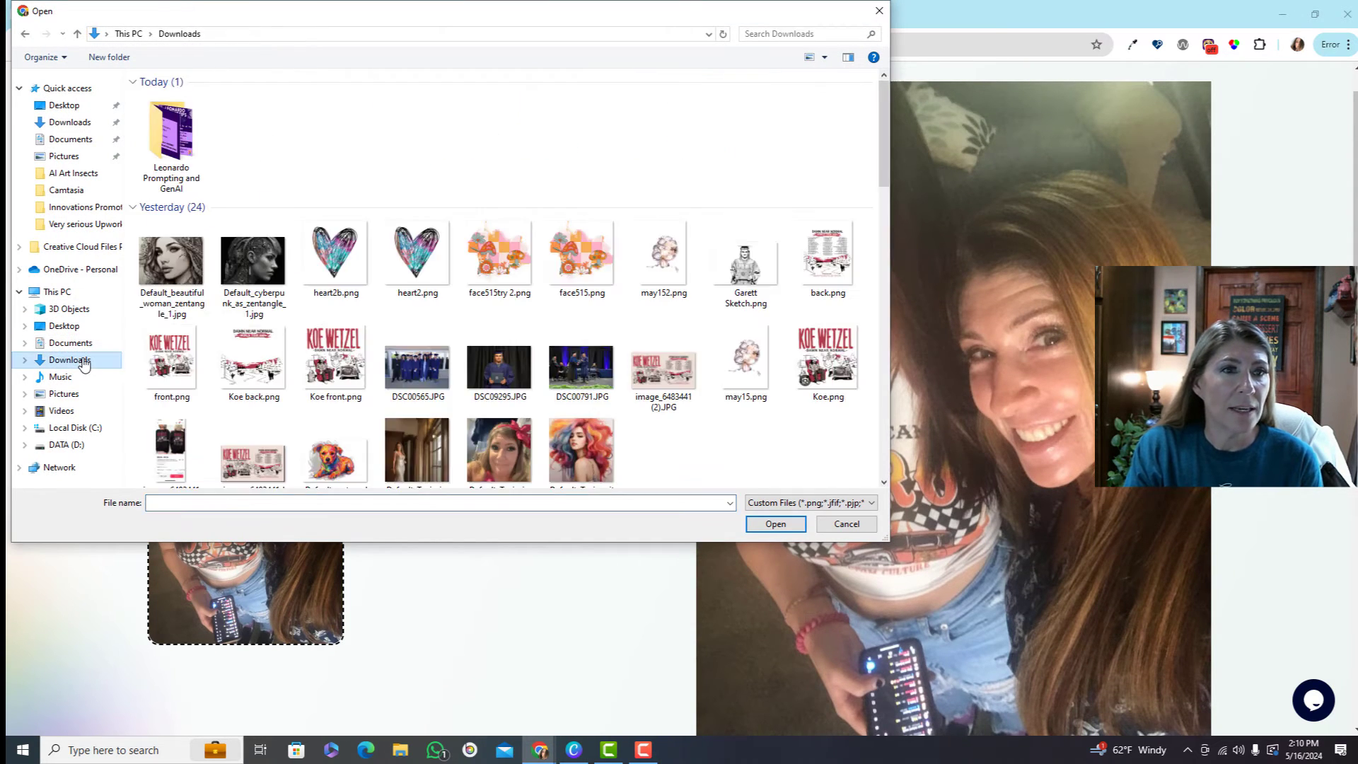
{"action": "left_click", "coordinate": [582, 453]}
{"action": "left_click", "coordinate": [776, 523]}
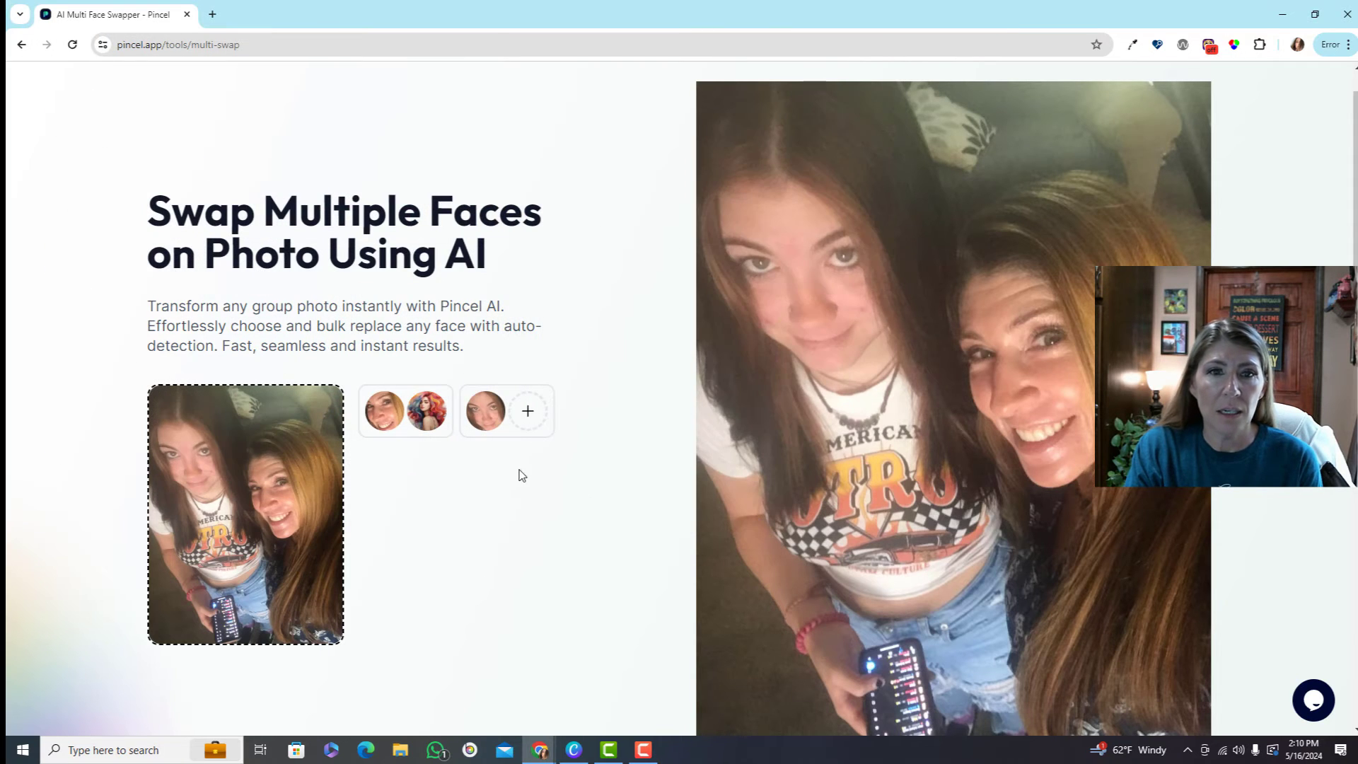
Replace the second face with the ink-drawing portrait and start generating the swap
{"action": "left_click", "coordinate": [528, 414]}
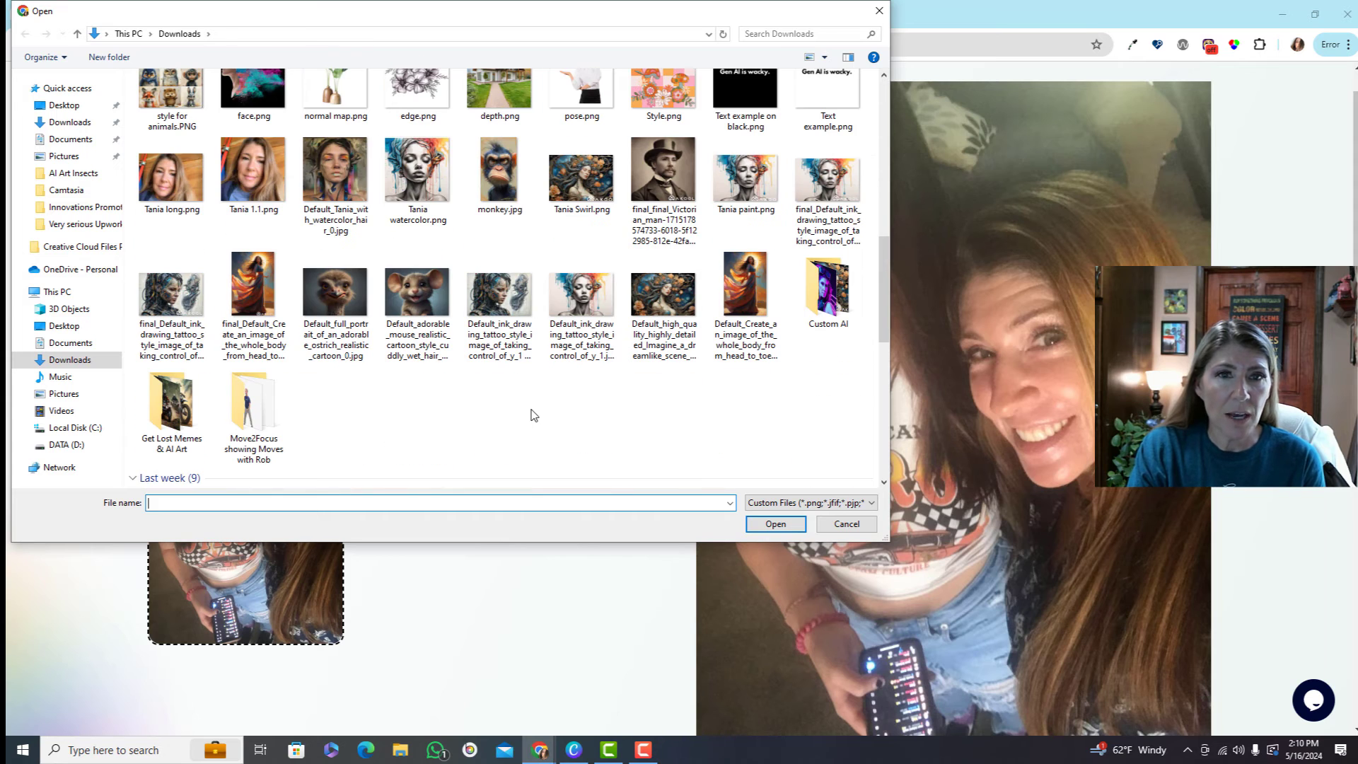
{"action": "left_click", "coordinate": [583, 305]}
{"action": "left_click", "coordinate": [778, 527]}
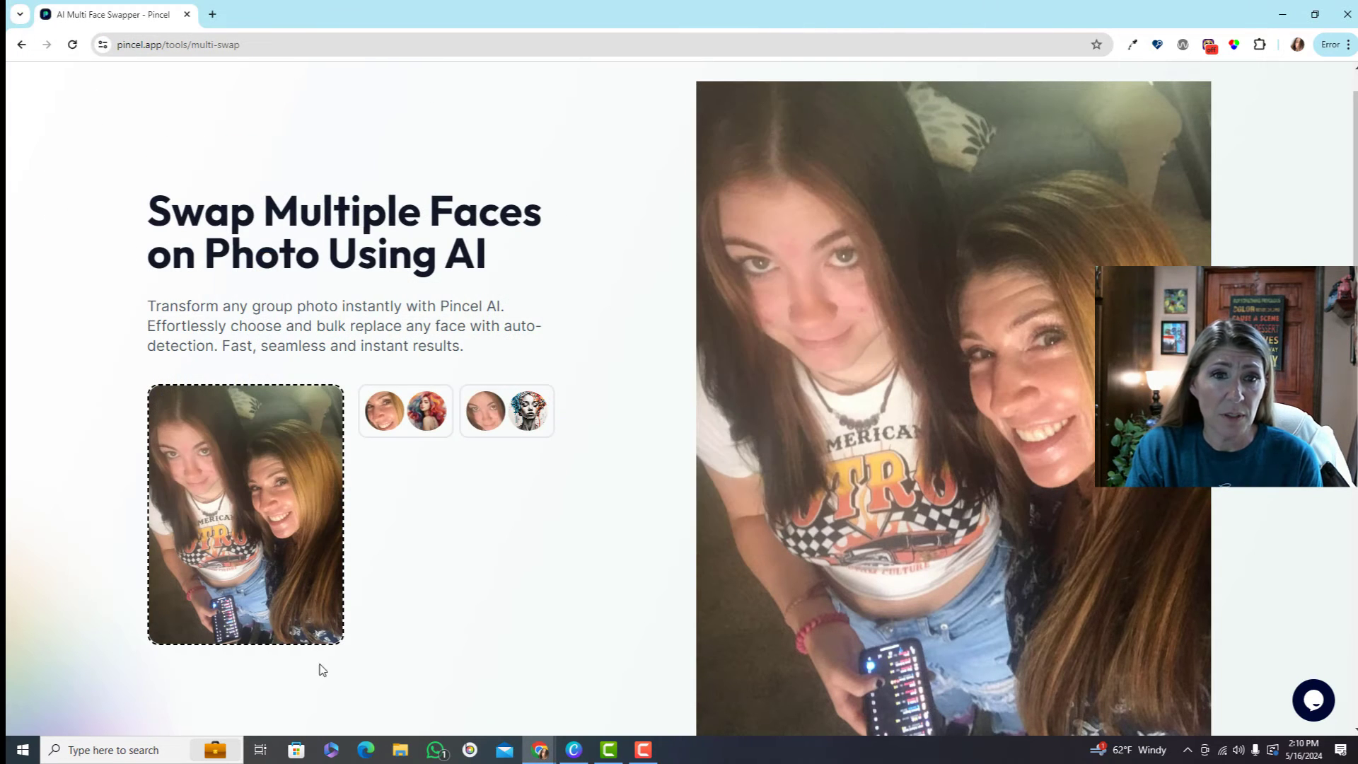
{"action": "scroll", "coordinate": [1018, 533], "scroll_direction": "down", "scroll_amount": 5}
{"action": "left_click", "coordinate": [969, 446]}
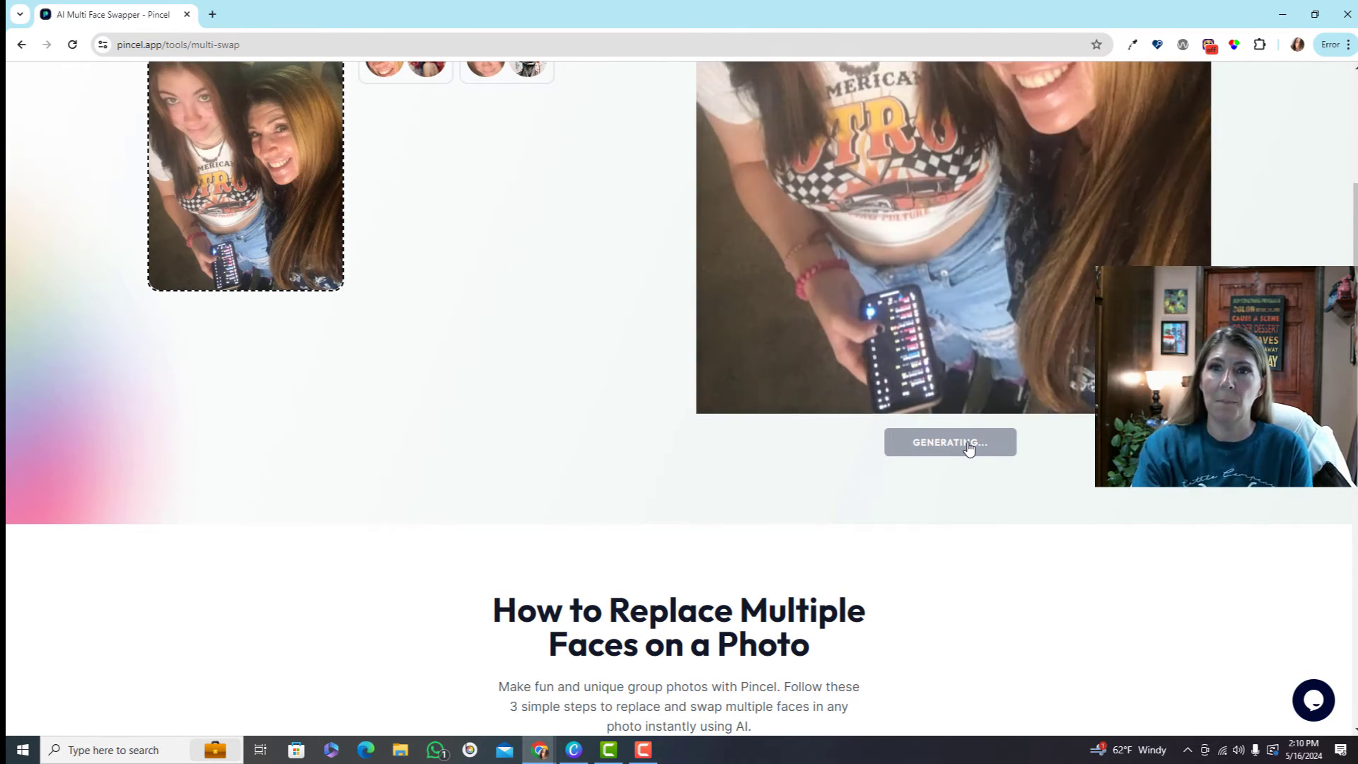
Wait for generation, then scroll up to view the selfie with both faces swapped
{"action": "scroll", "coordinate": [1077, 564], "scroll_direction": "up", "scroll_amount": 4}
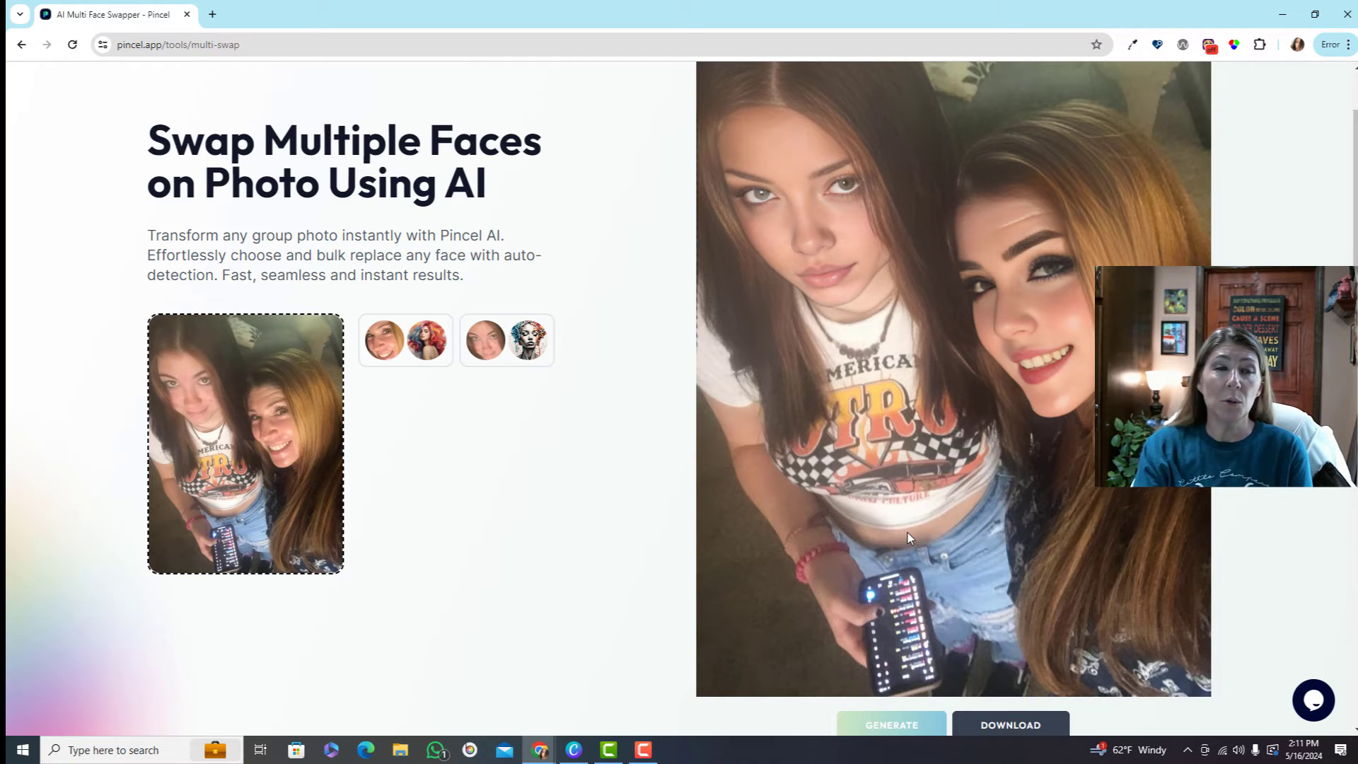
{"action": "scroll", "coordinate": [907, 533], "scroll_direction": "up", "scroll_amount": 2}
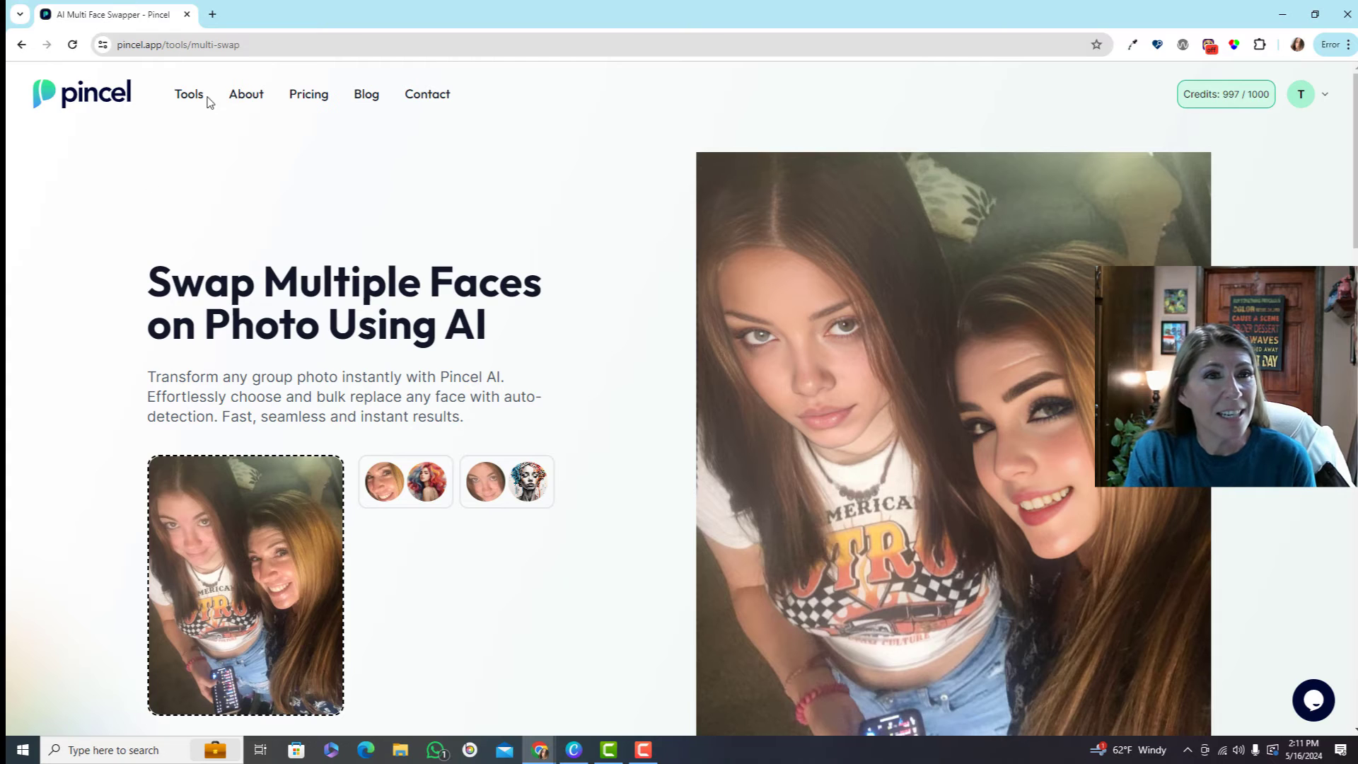
Go to the AI Portrait tool and select the user's face photo in Downloads
{"action": "left_click", "coordinate": [188, 99]}
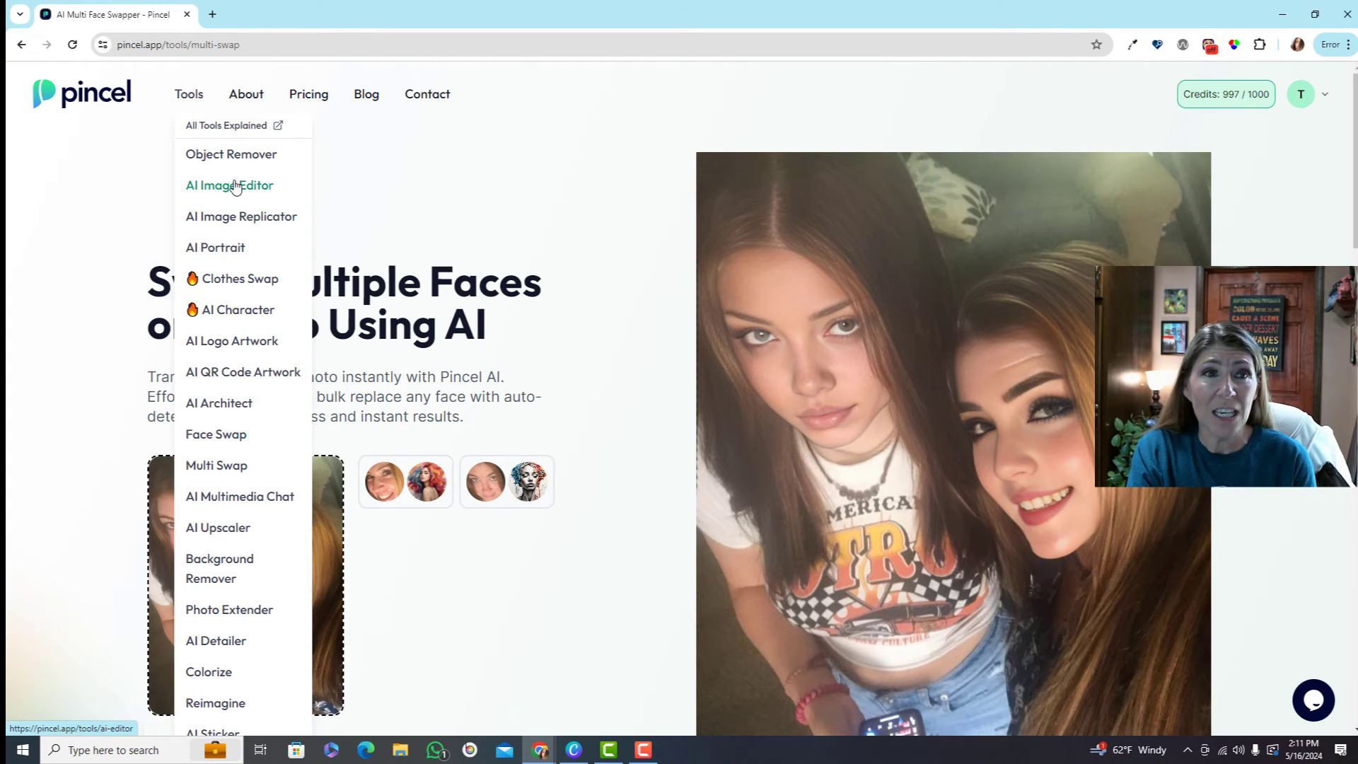
{"action": "left_click", "coordinate": [229, 249]}
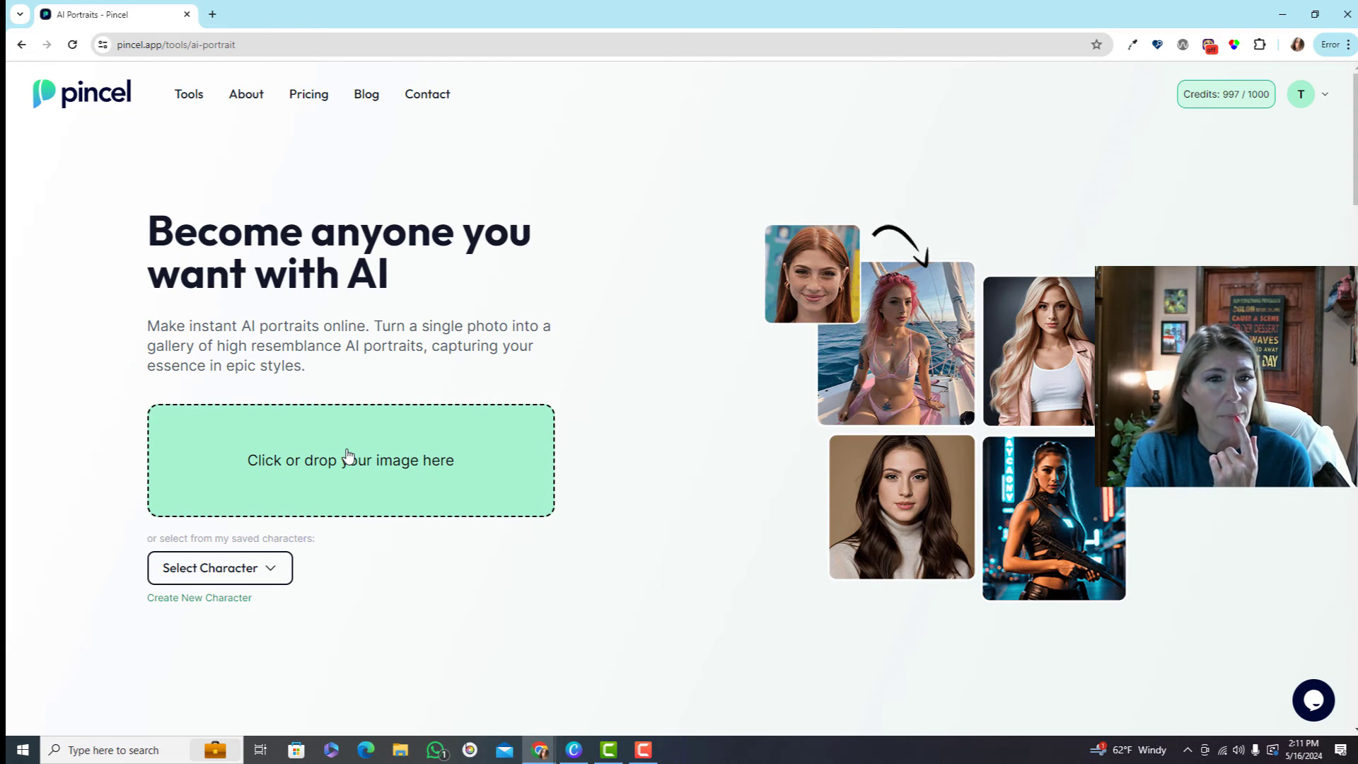
{"action": "left_click", "coordinate": [348, 454]}
{"action": "left_click", "coordinate": [878, 12]}
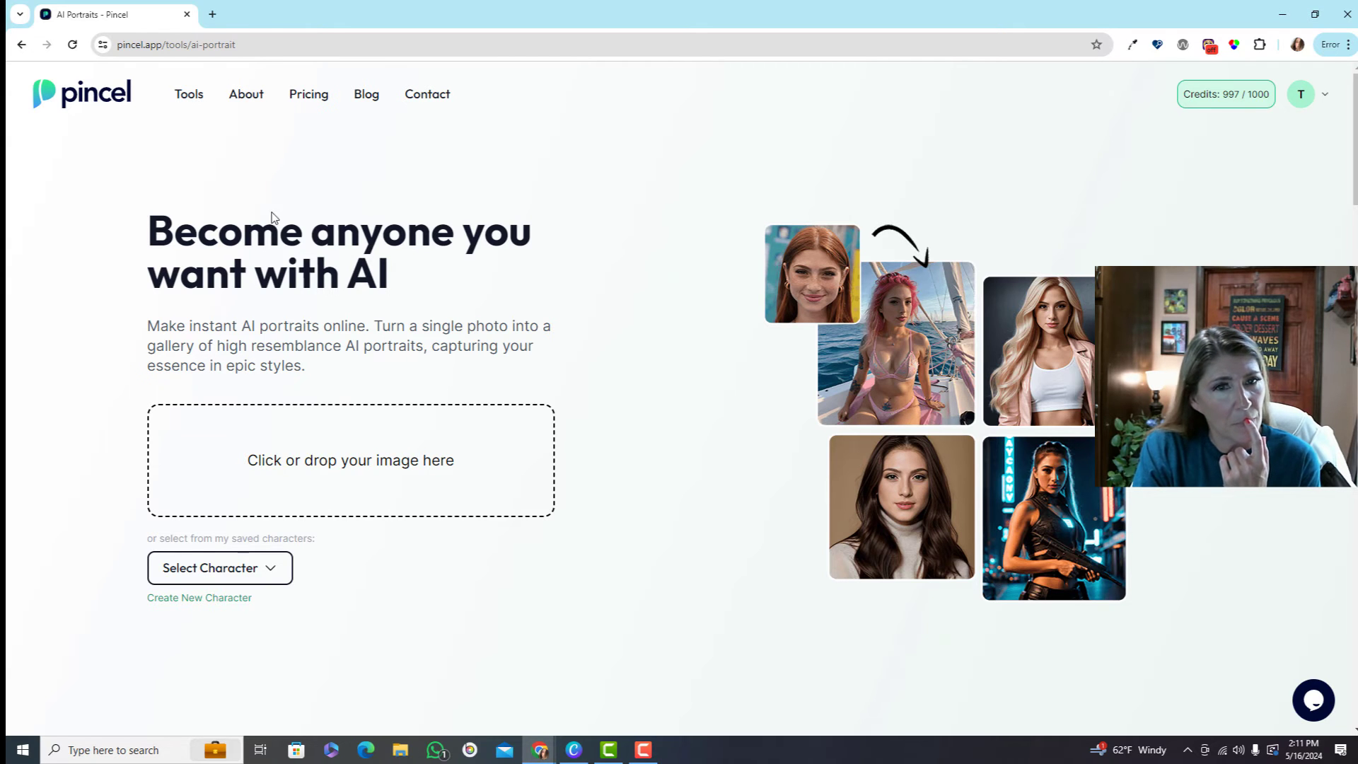
{"action": "left_click", "coordinate": [294, 479]}
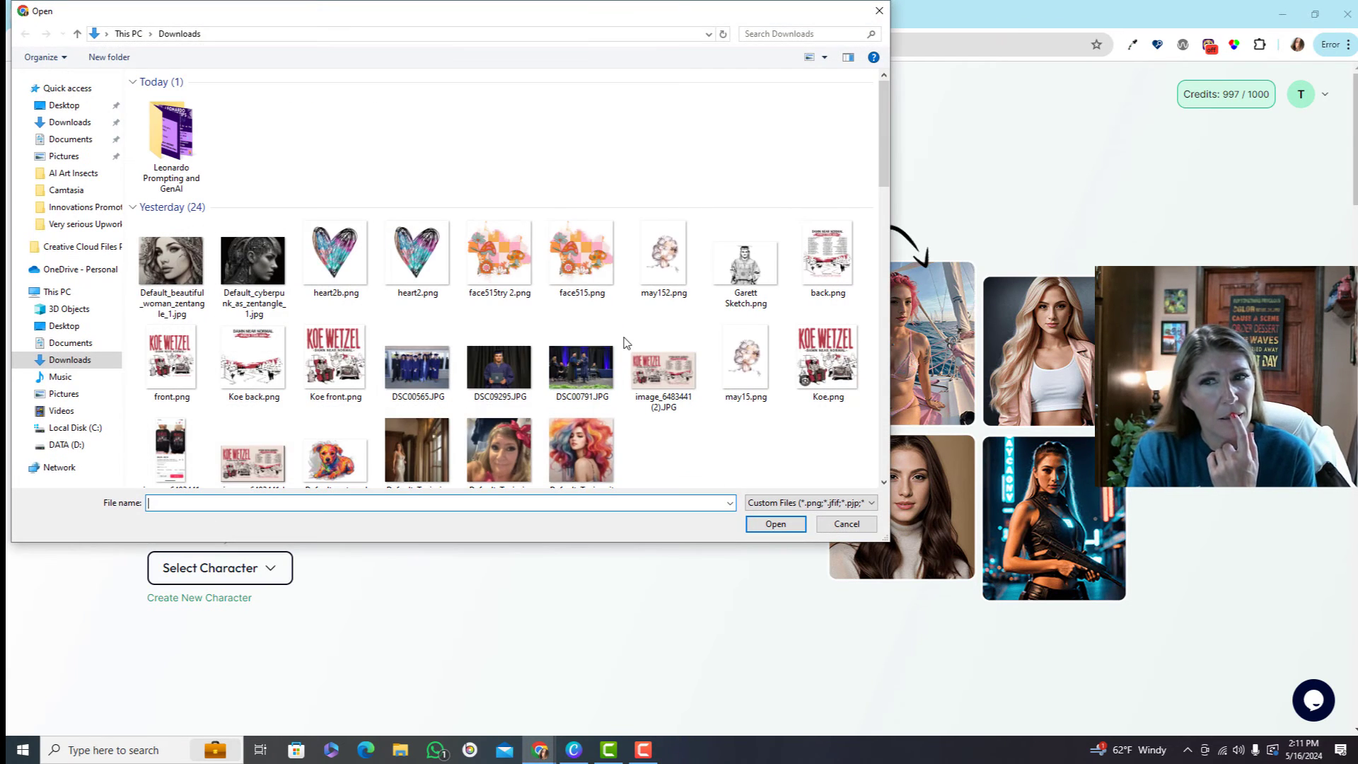
{"action": "scroll", "coordinate": [397, 450], "scroll_direction": "down", "scroll_amount": 3}
{"action": "scroll", "coordinate": [391, 424], "scroll_direction": "down", "scroll_amount": 3}
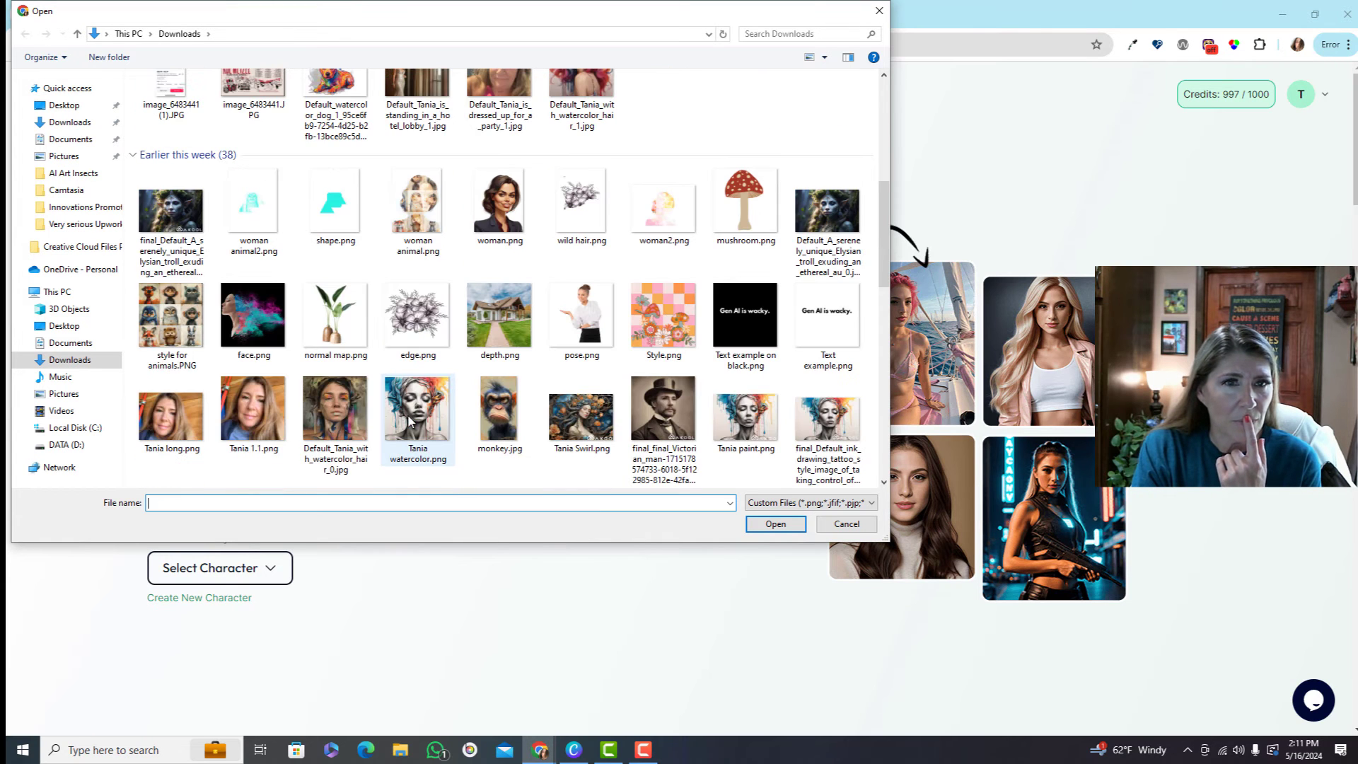
{"action": "left_click", "coordinate": [253, 423]}
Upload the face photo and set the portrait to Woman with Digital Art style
{"action": "left_click", "coordinate": [776, 524]}
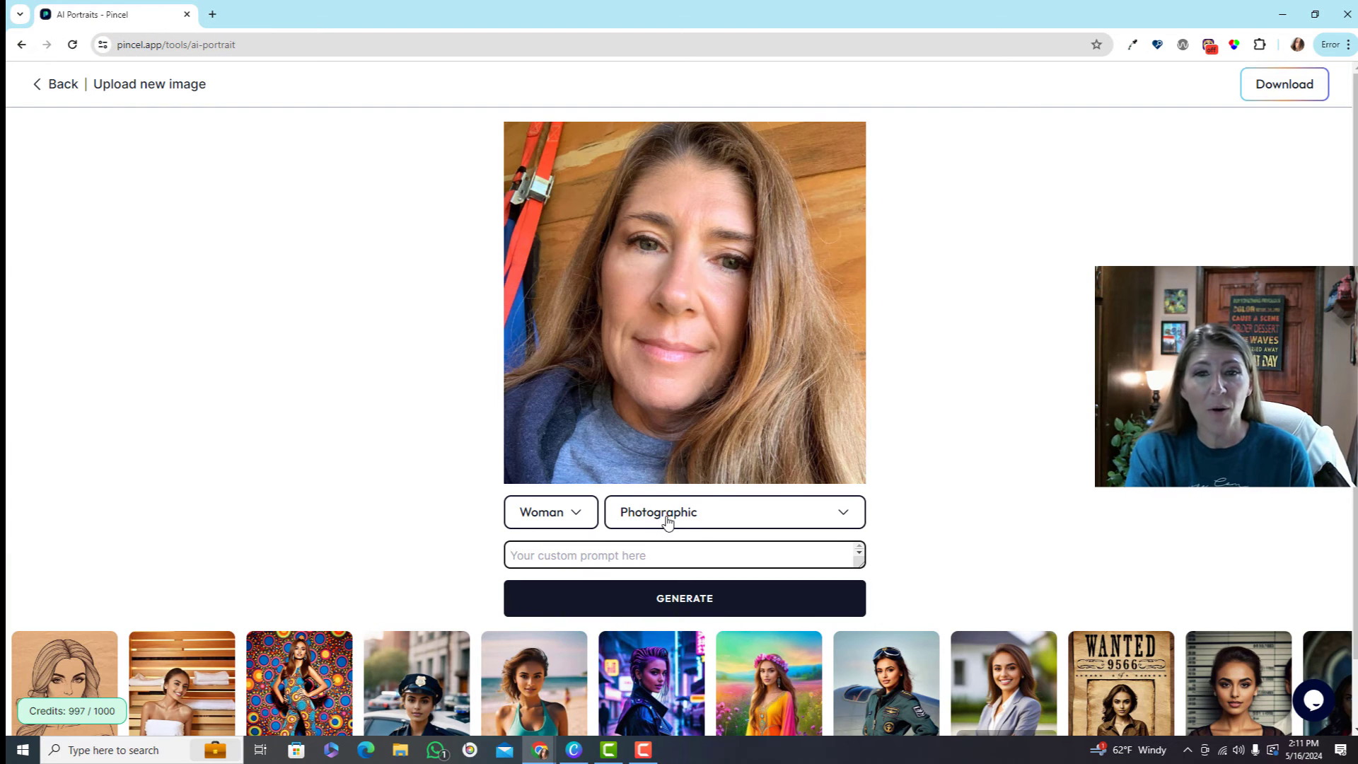
{"action": "left_click", "coordinate": [670, 520]}
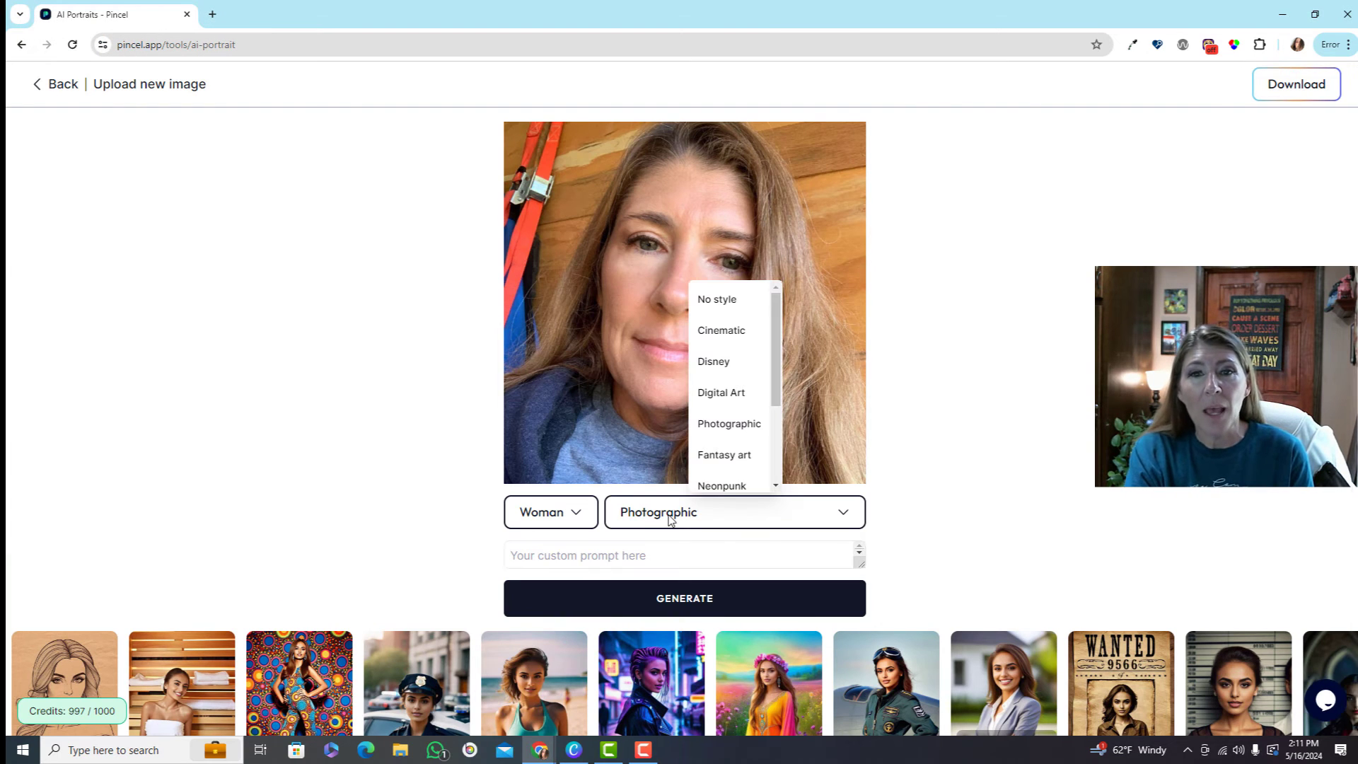
{"action": "left_click", "coordinate": [740, 387]}
{"action": "left_click", "coordinate": [615, 554]}
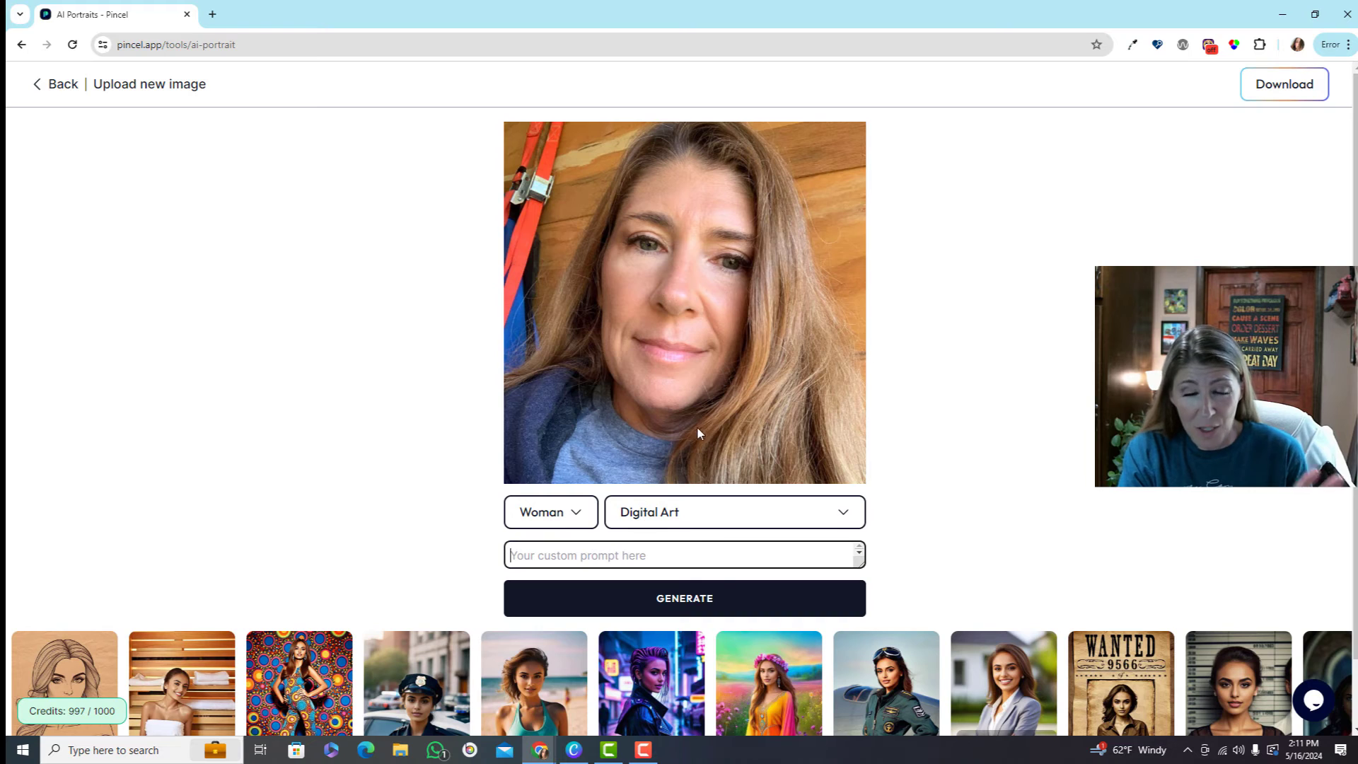
{"action": "left_click", "coordinate": [556, 517]}
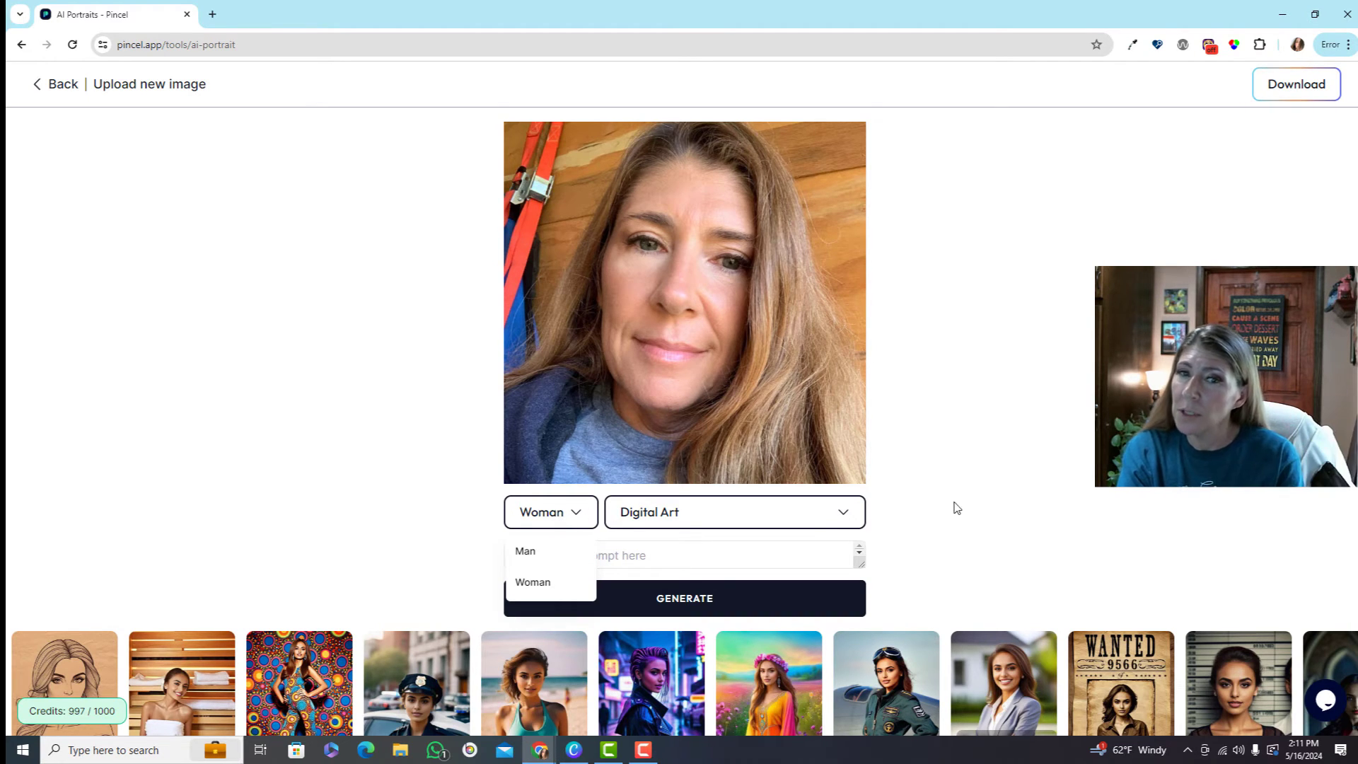
{"action": "left_click", "coordinate": [993, 507]}
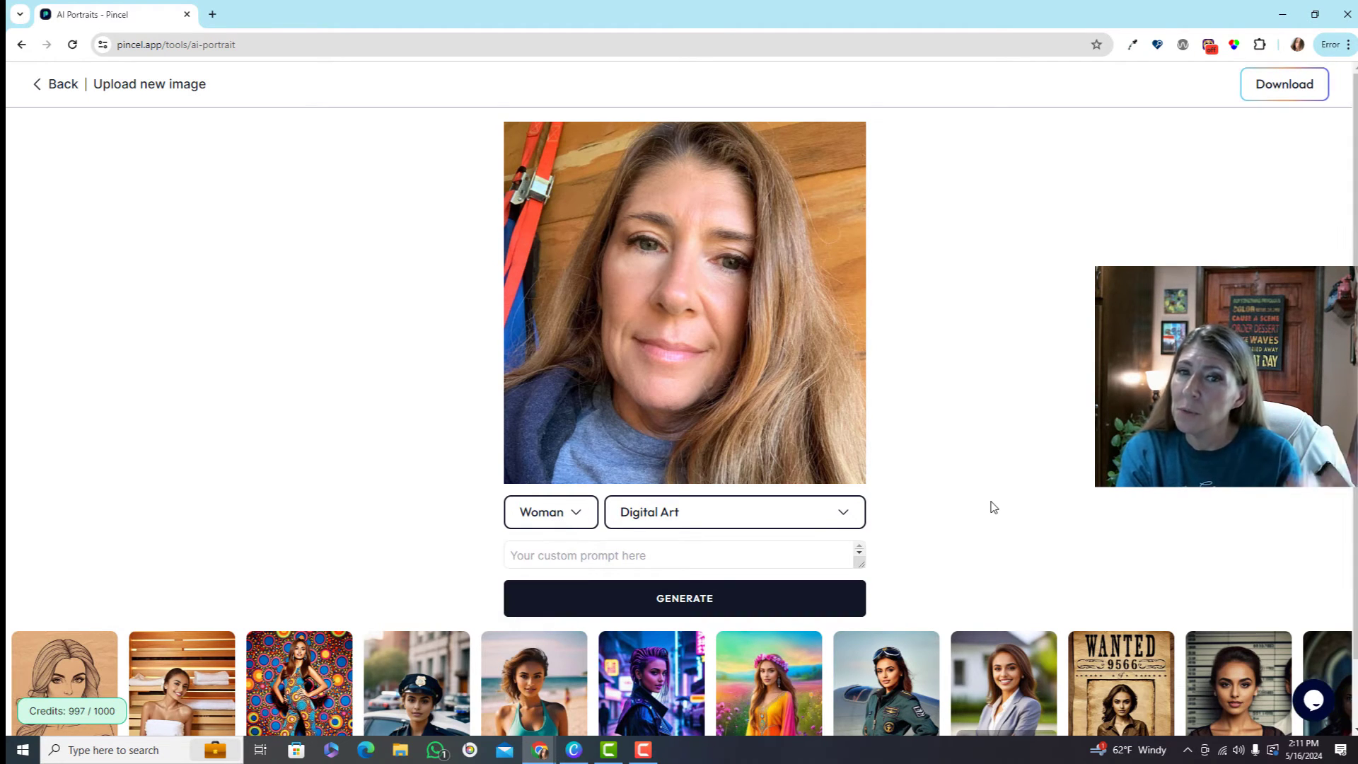
{"action": "left_click", "coordinate": [702, 522]}
{"action": "left_click", "coordinate": [706, 507]}
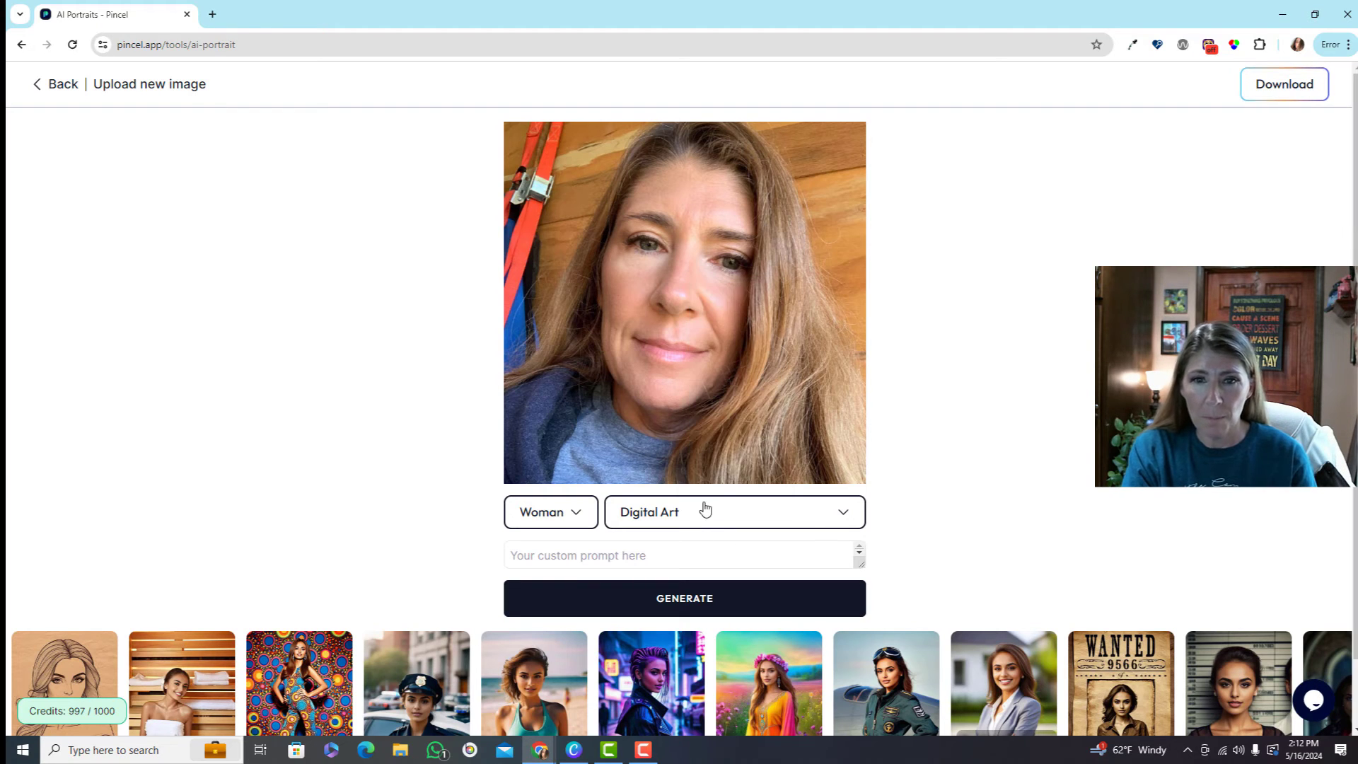
Generate a portrait from the prompt 'robot woman in cybertech city'
{"action": "left_click", "coordinate": [646, 554]}
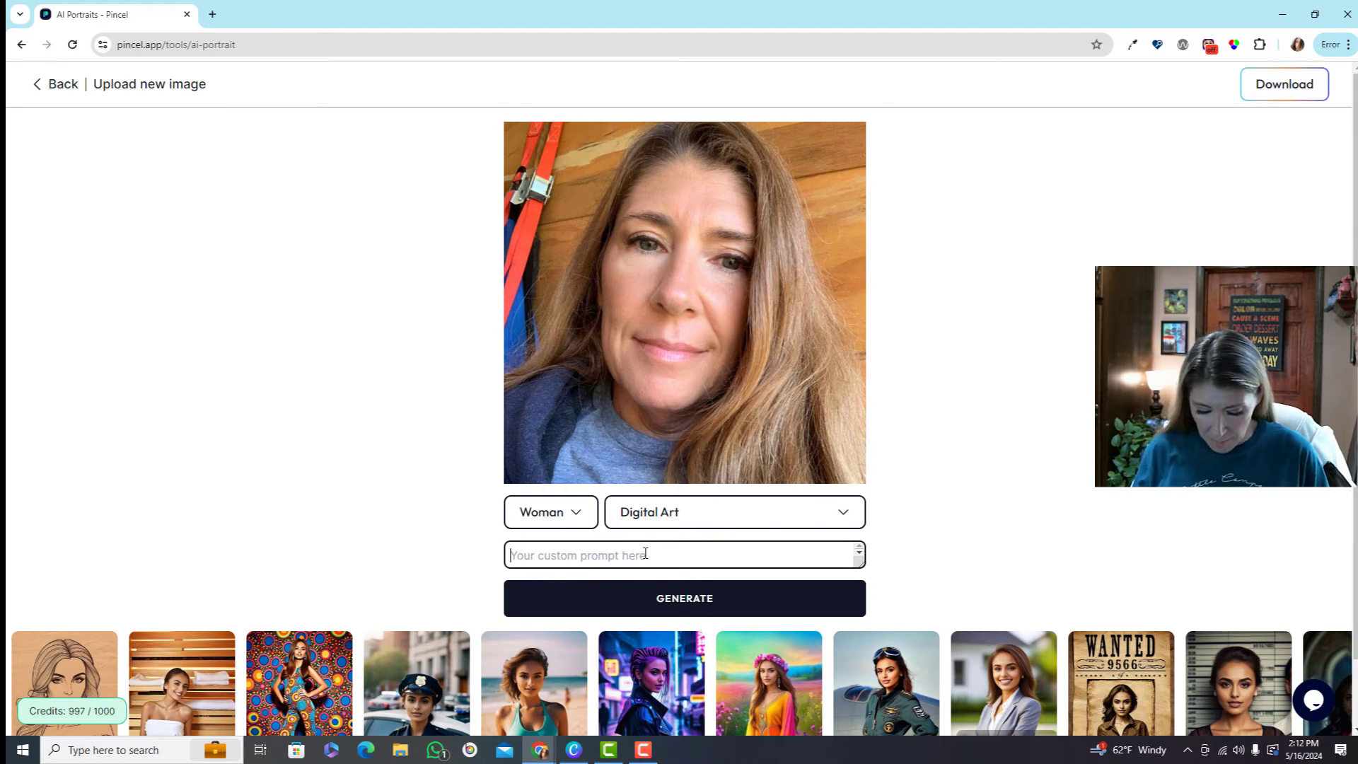
{"action": "type", "text": "robot woman in cybertech city"}
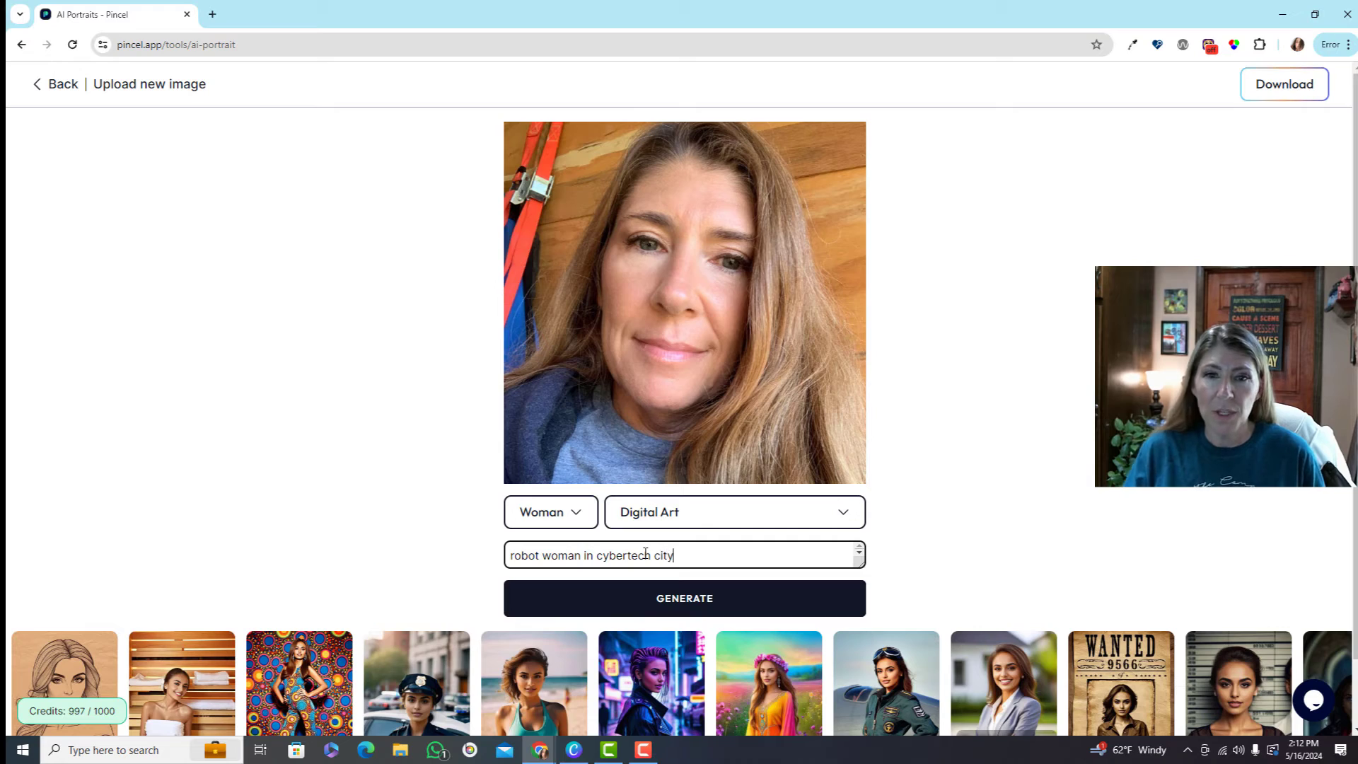
{"action": "left_click", "coordinate": [663, 599]}
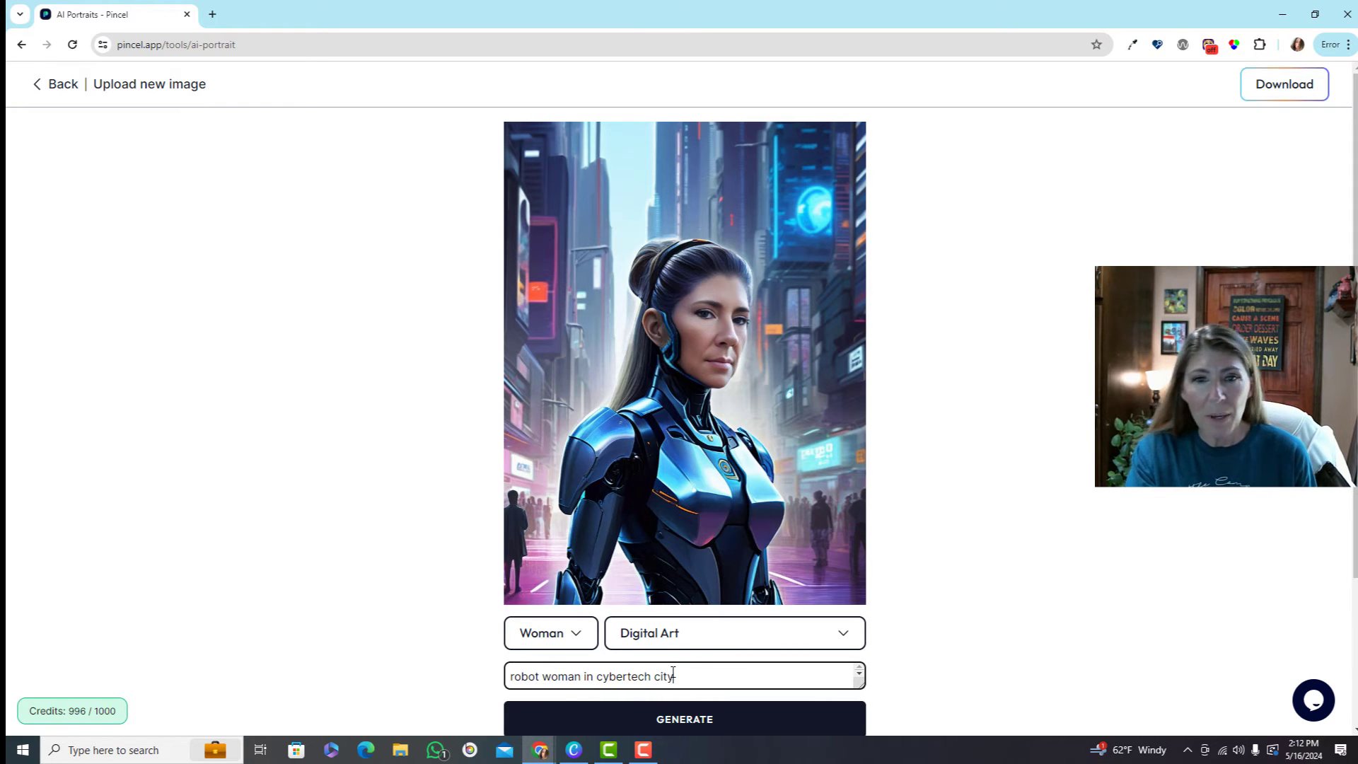
Switch the style to Neonpunk and regenerate the robot-woman portrait
{"action": "left_click", "coordinate": [711, 646]}
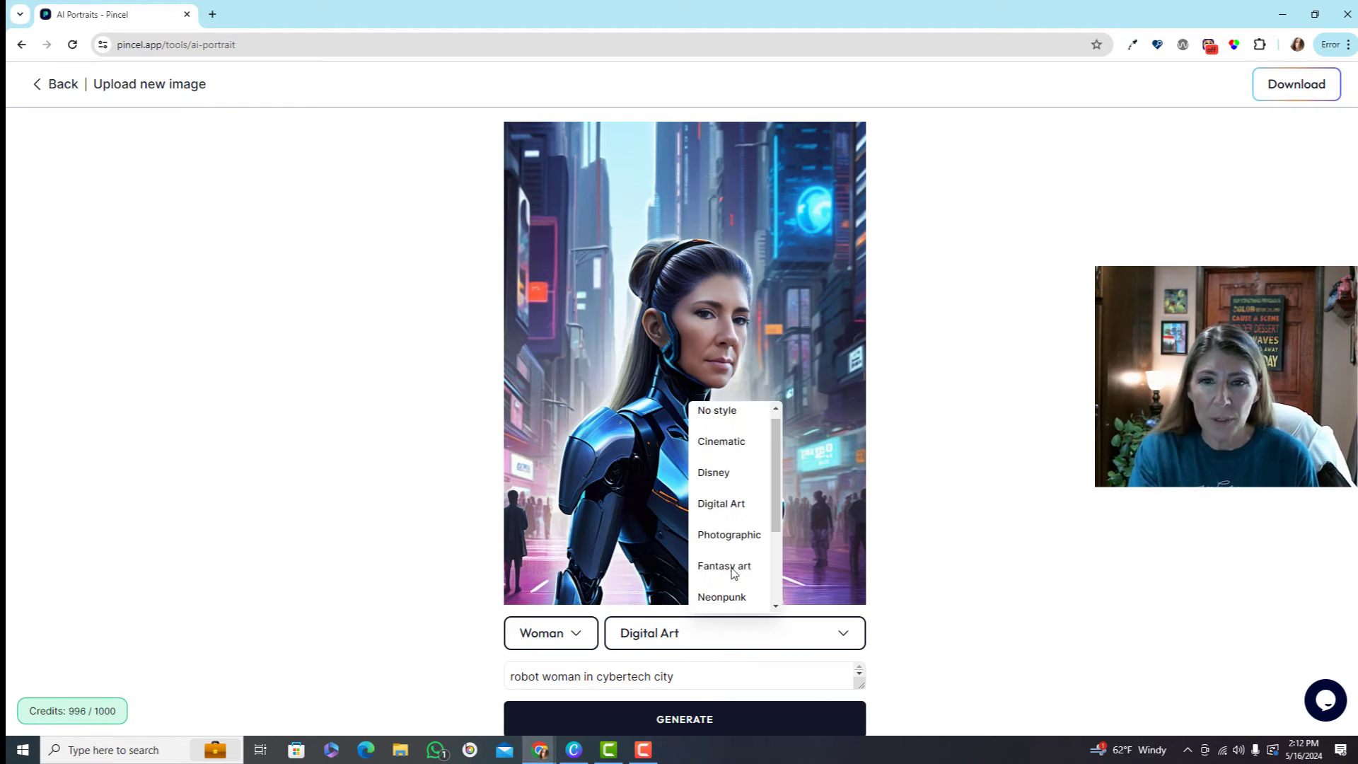
{"action": "scroll", "coordinate": [739, 564], "scroll_direction": "up", "scroll_amount": 1}
{"action": "left_click", "coordinate": [735, 607]}
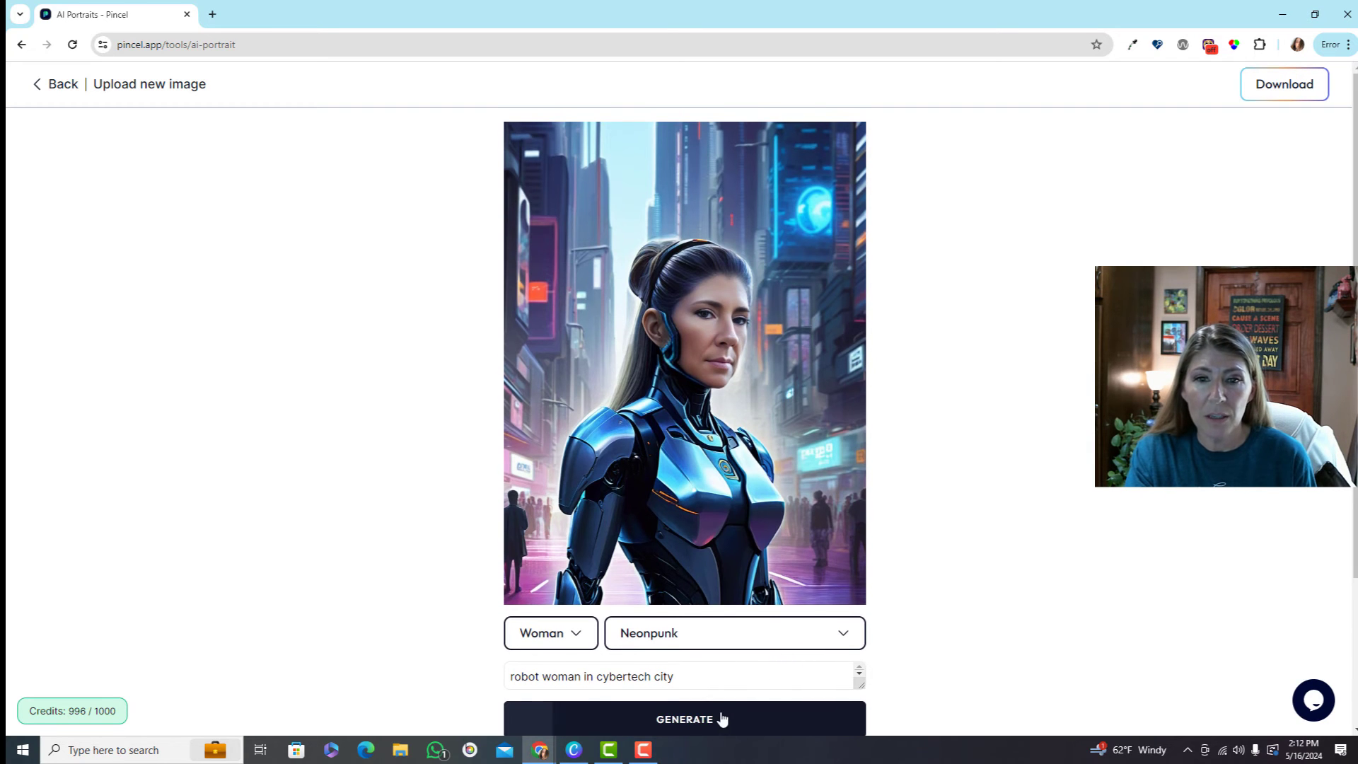
{"action": "left_click", "coordinate": [719, 720]}
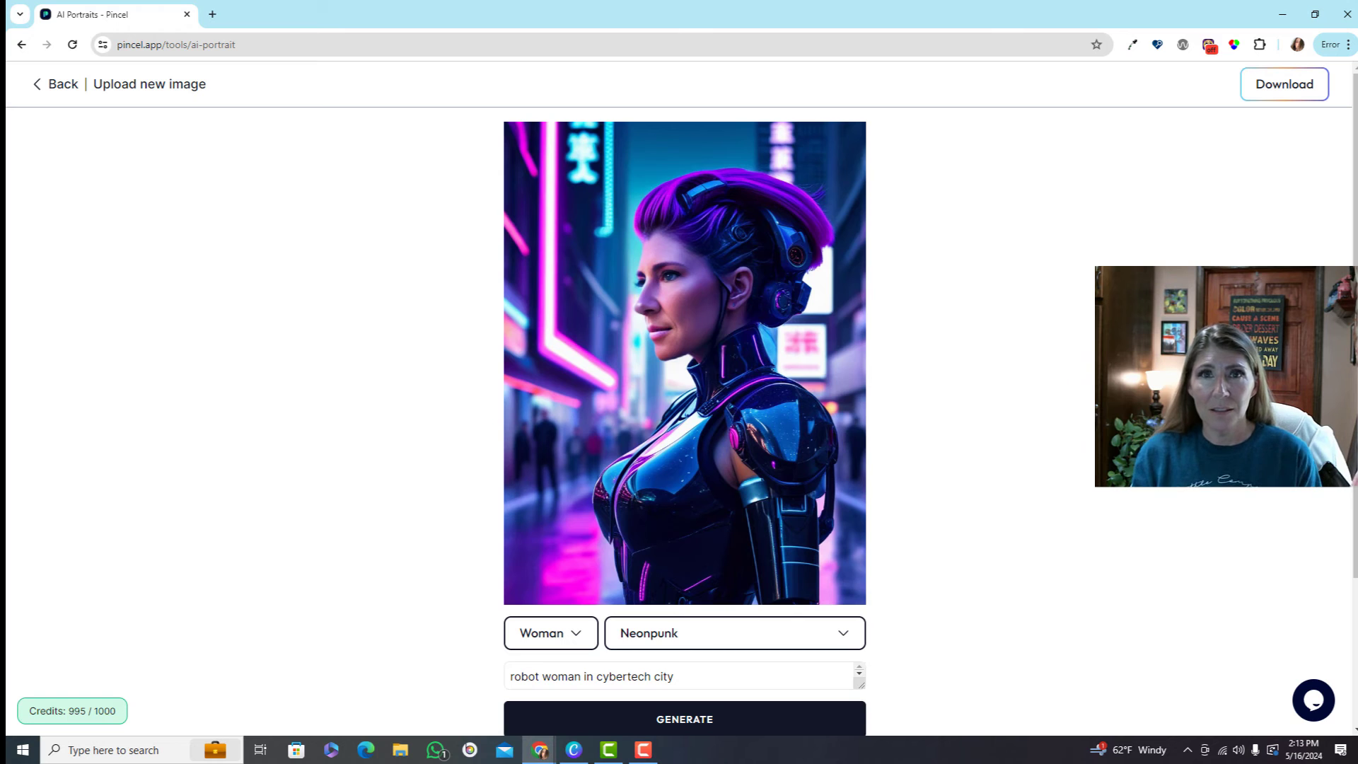
{"action": "scroll", "coordinate": [693, 367], "scroll_direction": "down", "scroll_amount": 2}
{"action": "scroll", "coordinate": [713, 292], "scroll_direction": "up", "scroll_amount": 2}
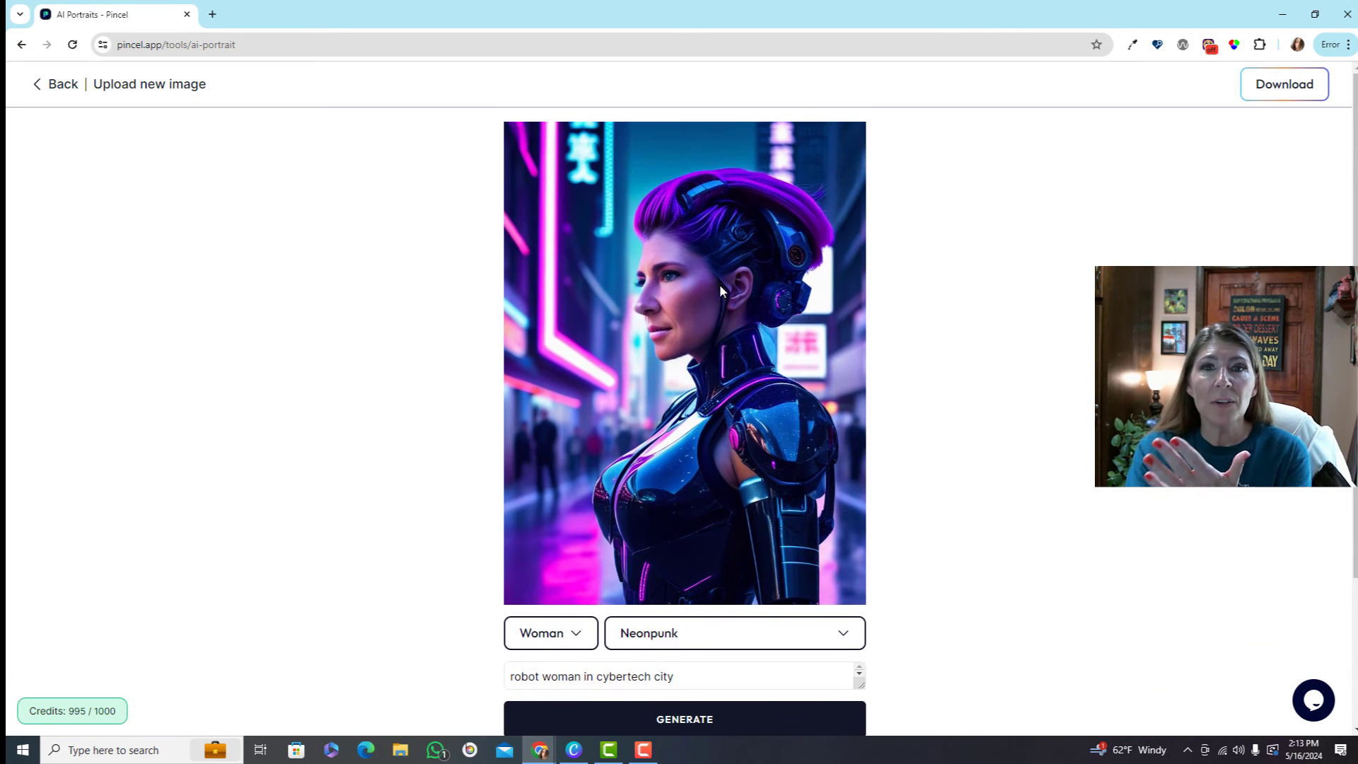
Generate a Disney-style portrait from the prompt 'princess standing on castle stairs'
{"action": "left_click", "coordinate": [697, 637]}
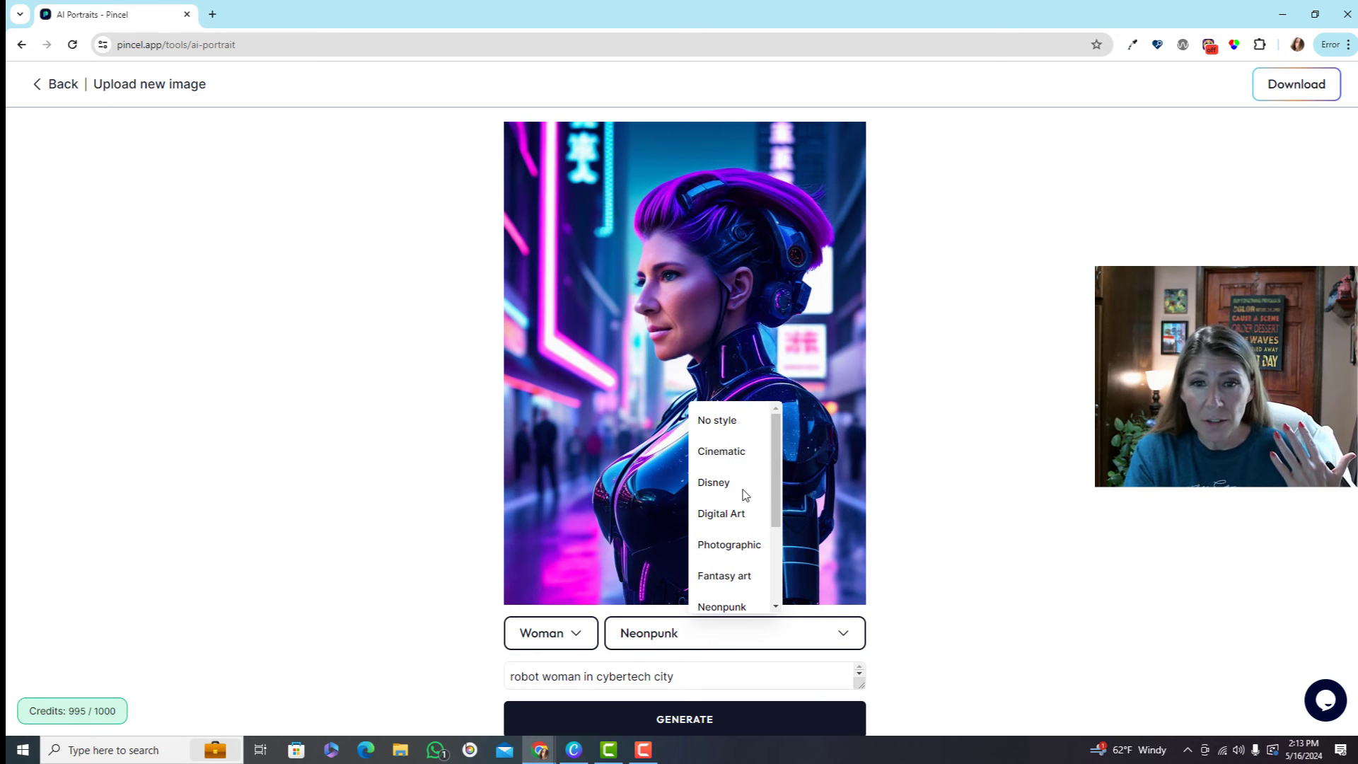
{"action": "left_click", "coordinate": [713, 482]}
{"action": "scroll", "coordinate": [706, 636], "scroll_direction": "down", "scroll_amount": 1}
{"action": "left_click_drag", "start_coordinate": [701, 605], "coordinate": [428, 634]}
{"action": "type", "text": "princess standing on castle"}
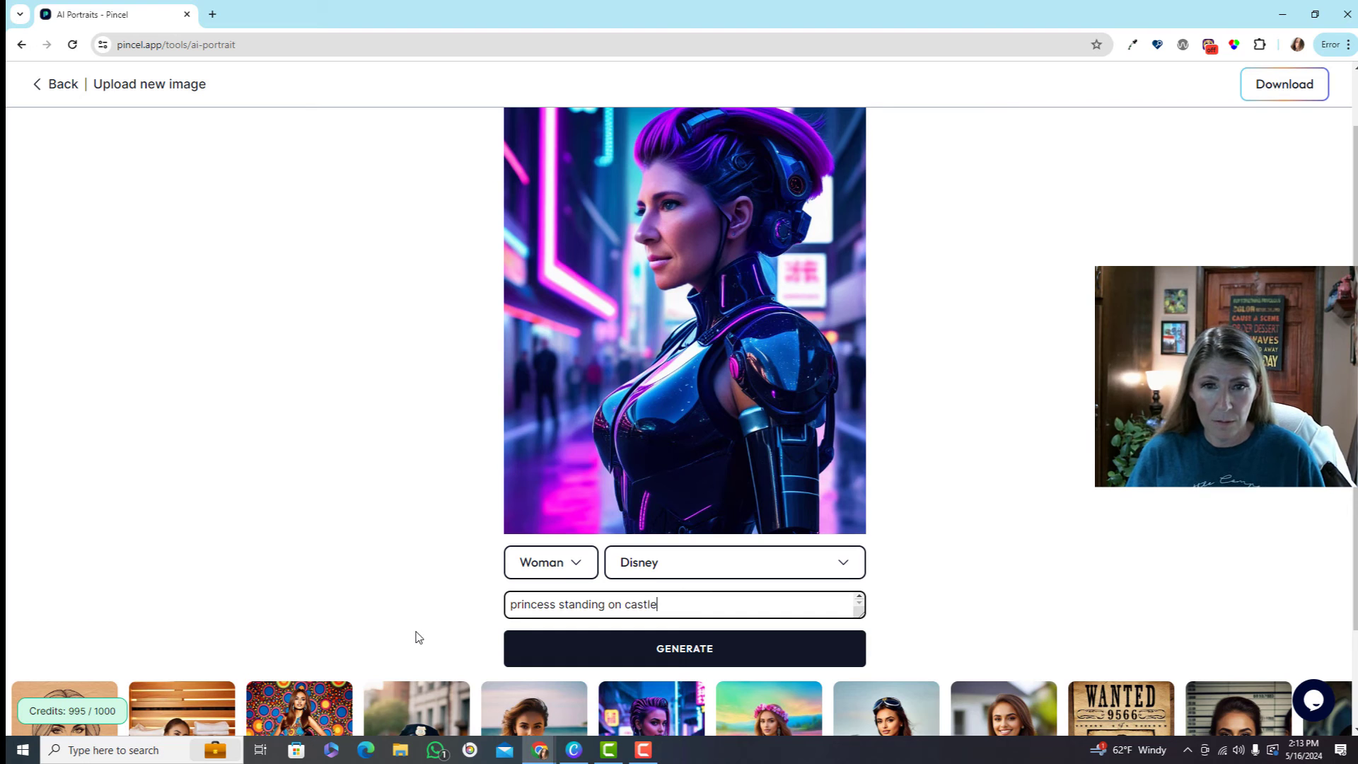
{"action": "type", "text": "irs"}
{"action": "key", "text": "Return"}
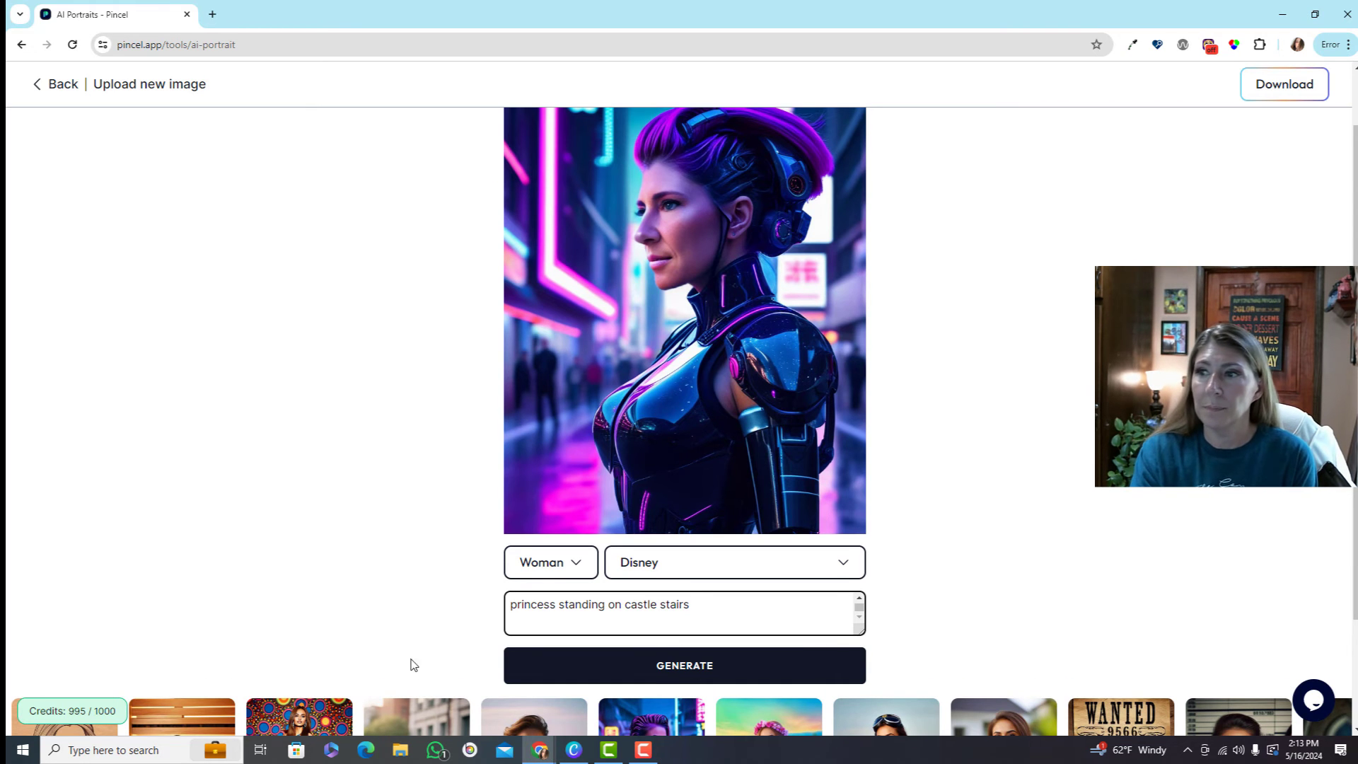
{"action": "left_click", "coordinate": [599, 677]}
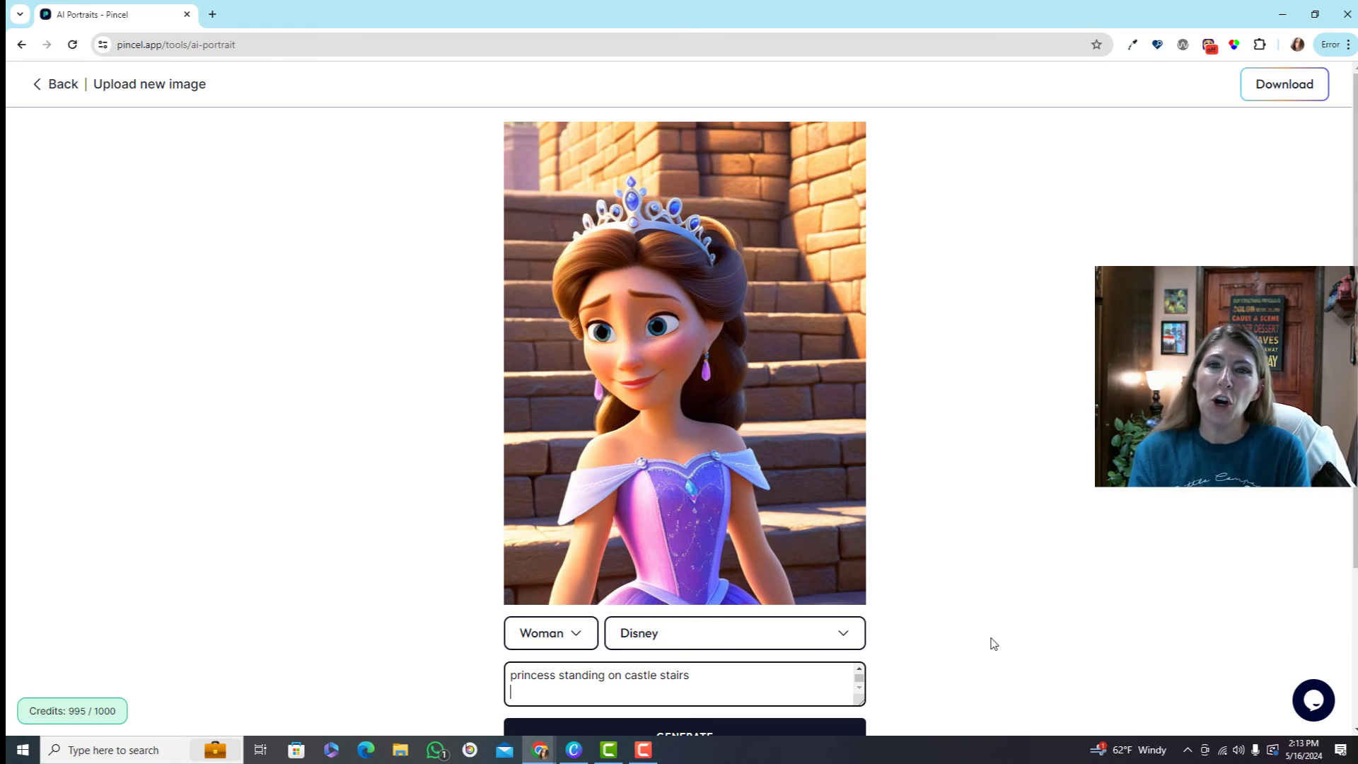
Reopen the style list and dismiss it, keeping Disney selected
{"action": "left_click", "coordinate": [641, 637]}
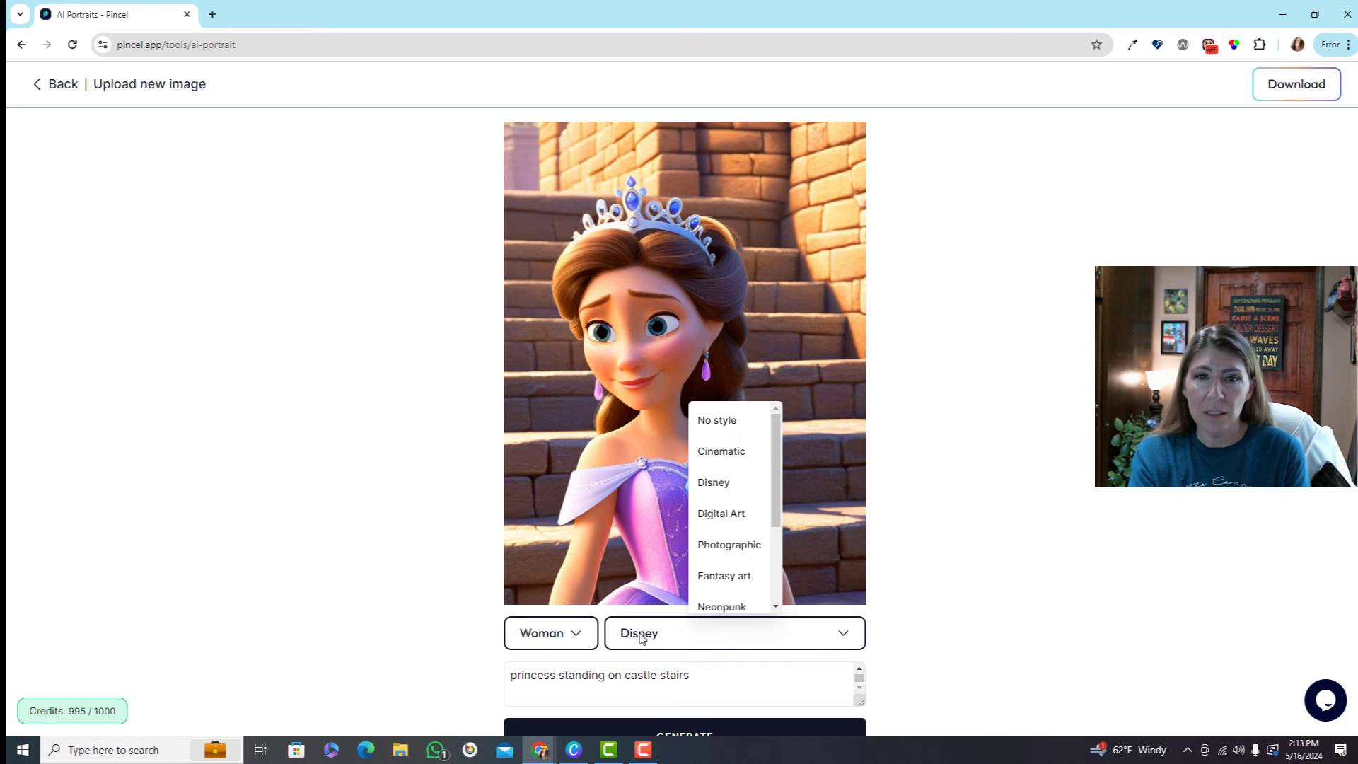
{"action": "scroll", "coordinate": [751, 484], "scroll_direction": "down", "scroll_amount": 1}
{"action": "scroll", "coordinate": [736, 535], "scroll_direction": "down", "scroll_amount": 4}
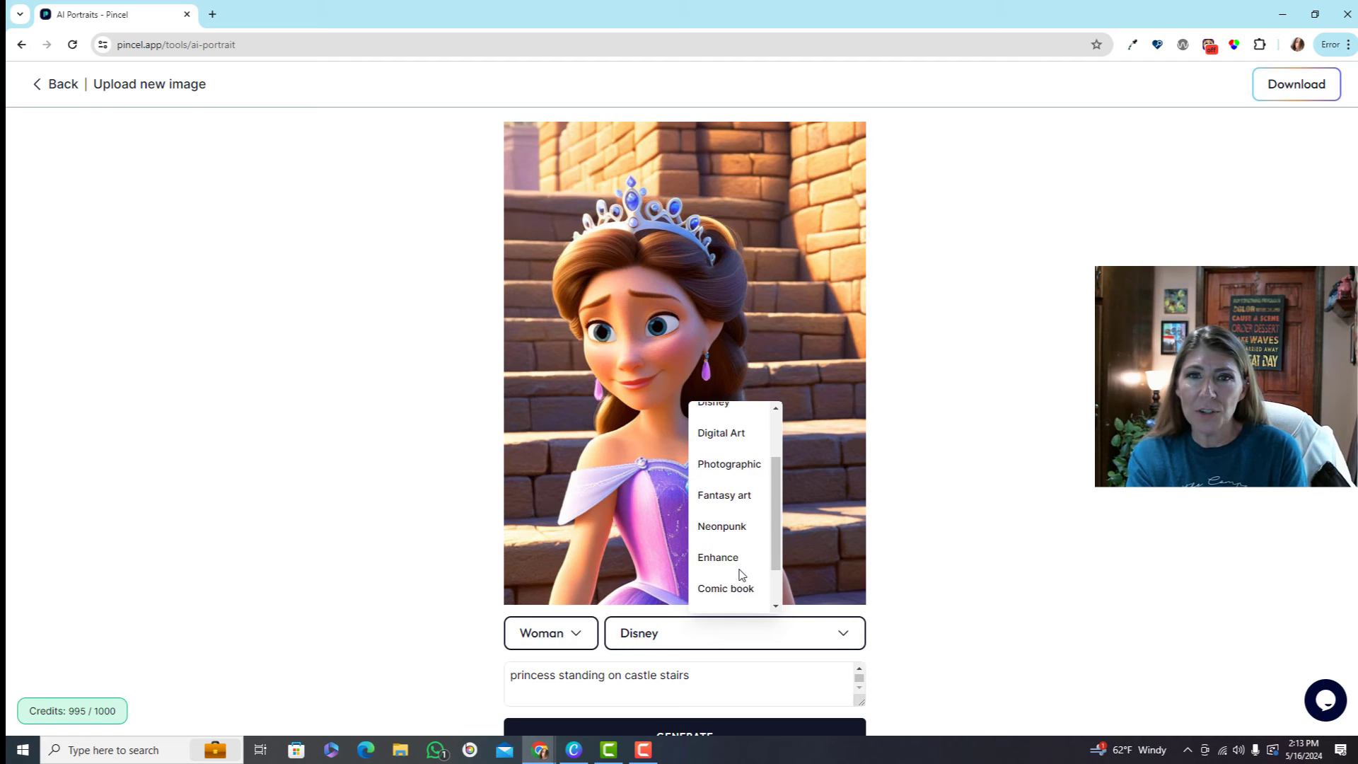
{"action": "left_click", "coordinate": [1023, 505]}
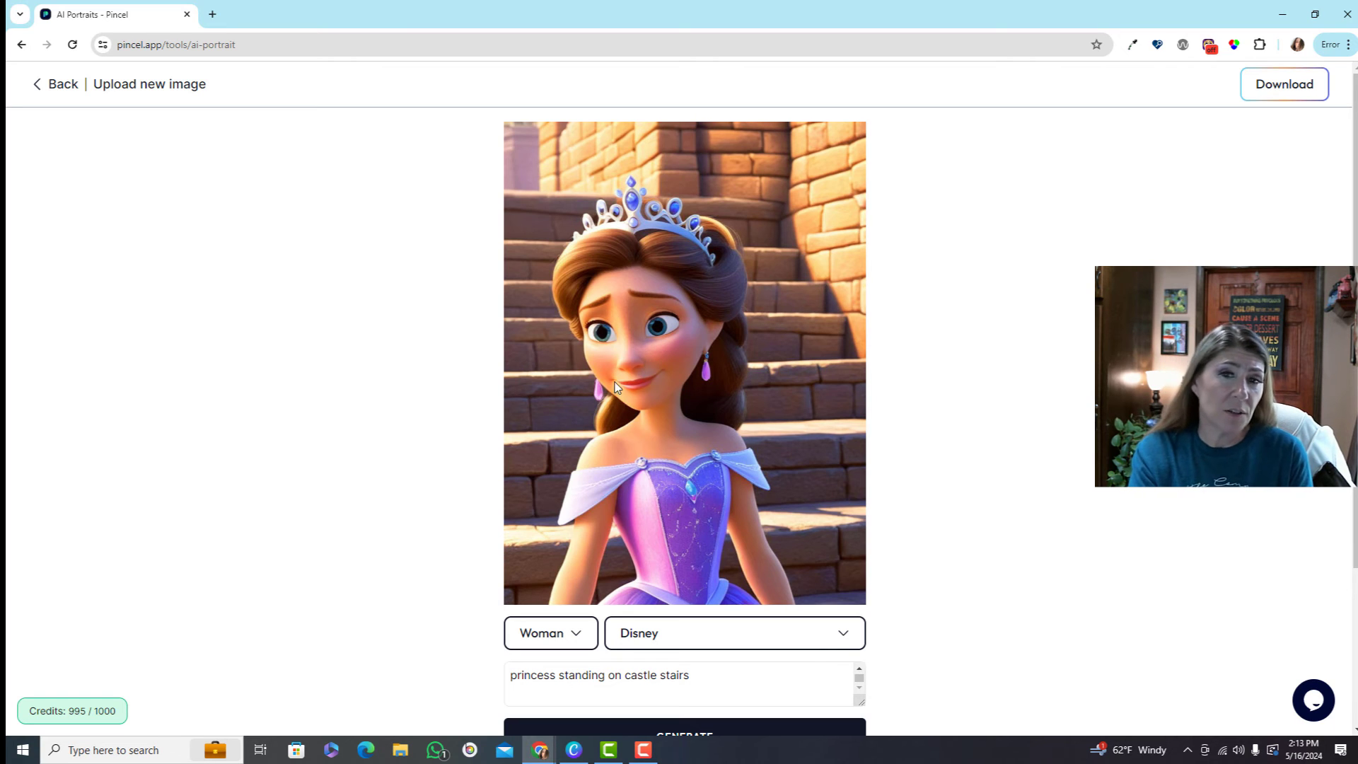
Leave the portrait result and try the AI Image Replicator, cancelling its file dialog
{"action": "left_click", "coordinate": [41, 87]}
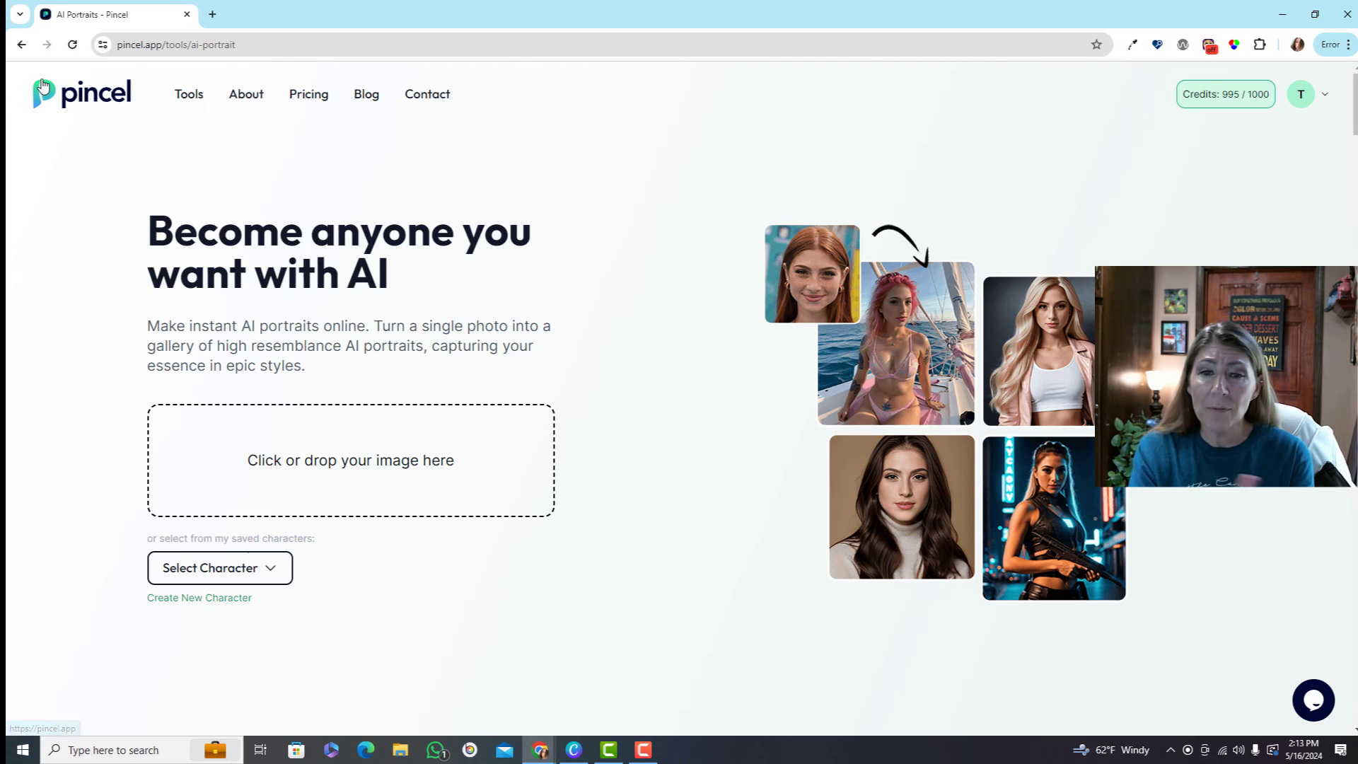
{"action": "left_click", "coordinate": [188, 99]}
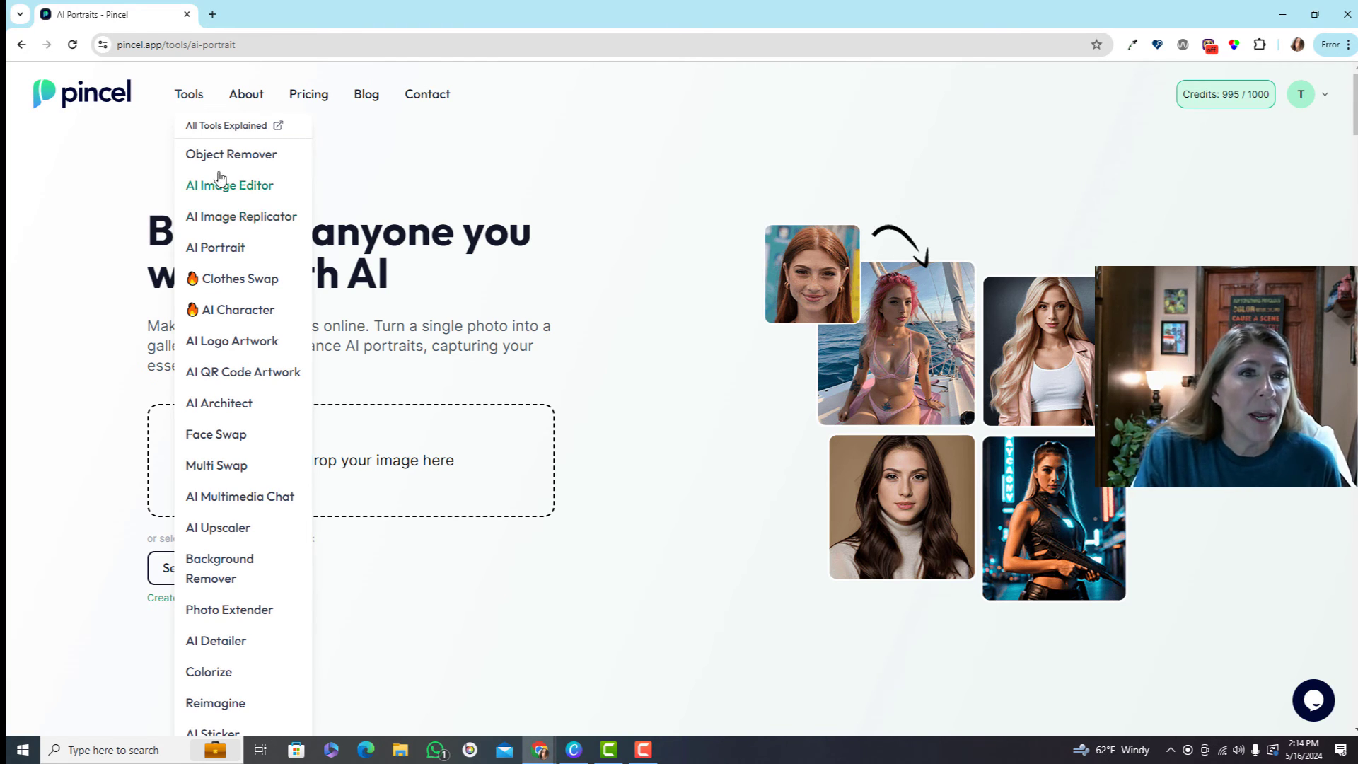
{"action": "left_click", "coordinate": [242, 217]}
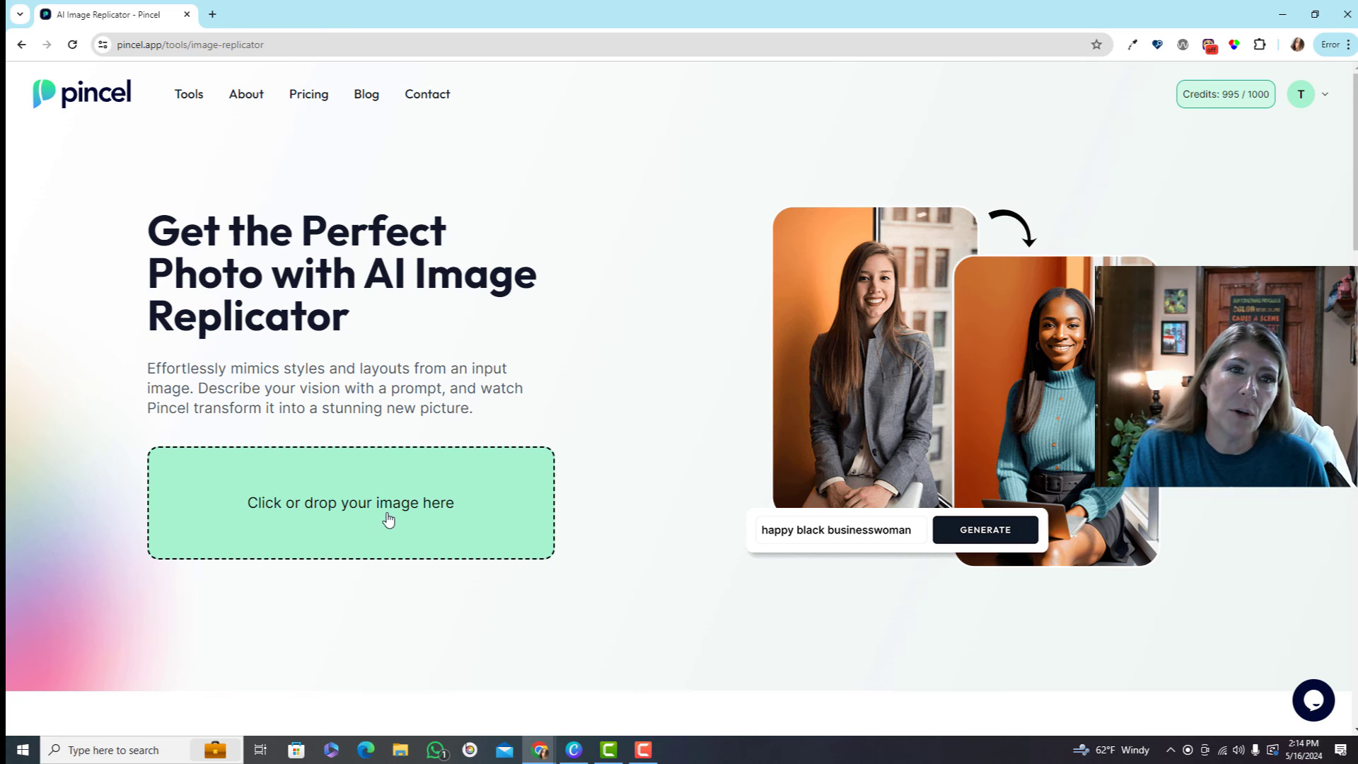
{"action": "left_click", "coordinate": [388, 521]}
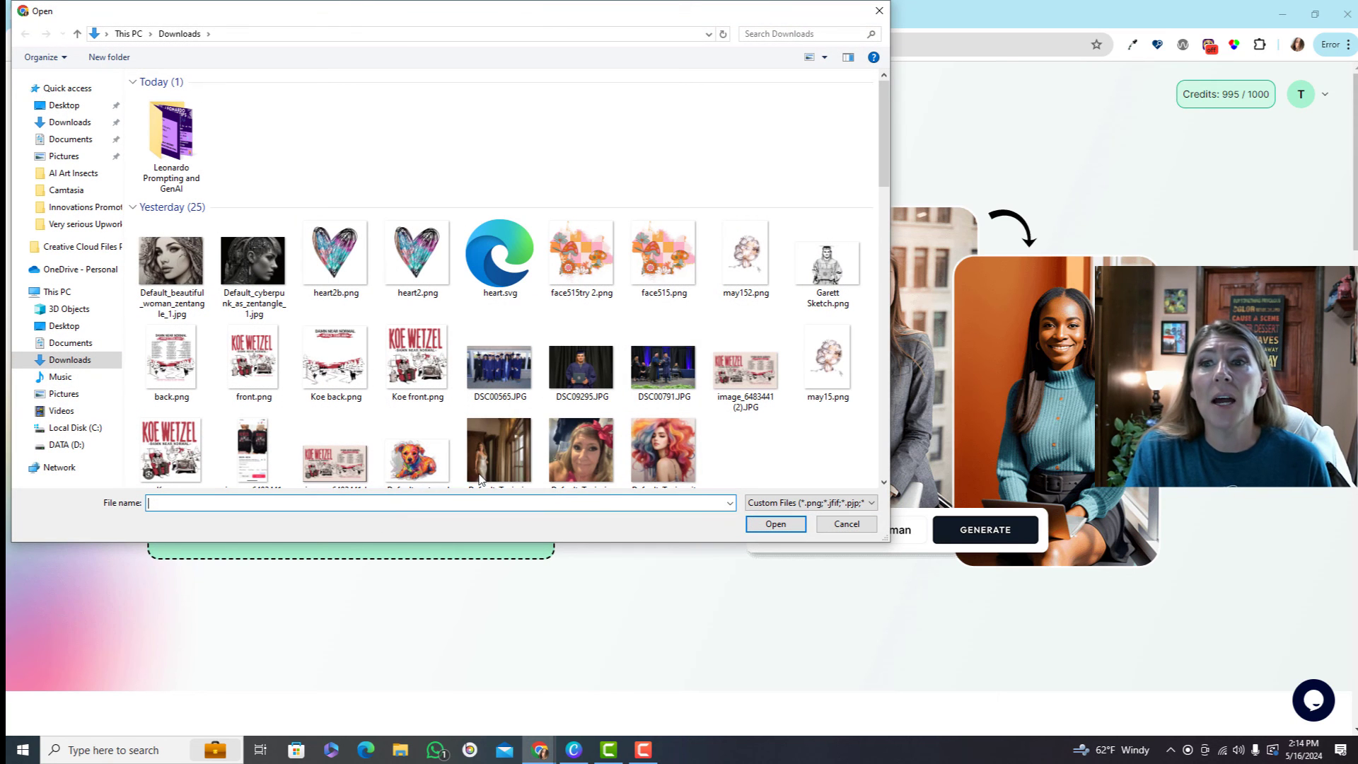
{"action": "left_click", "coordinate": [880, 11]}
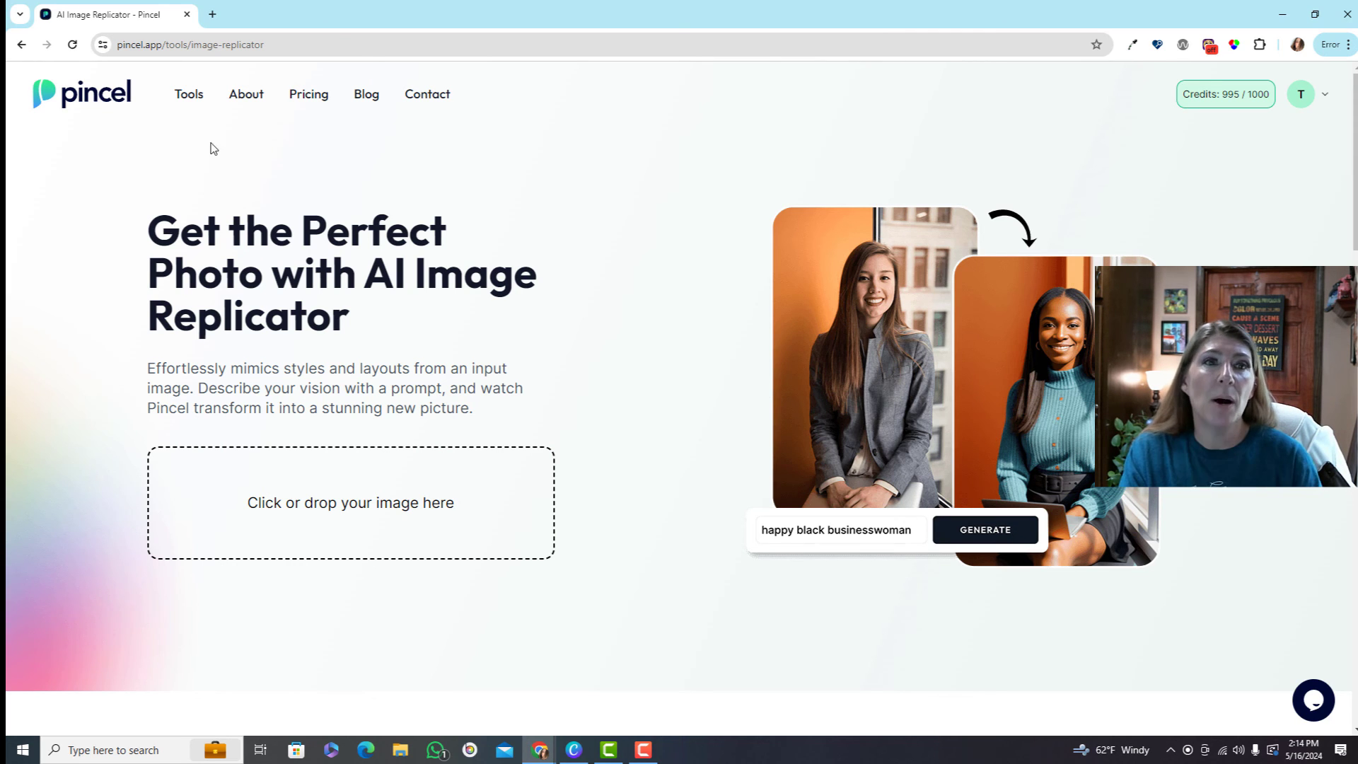
{"action": "left_click", "coordinate": [189, 95]}
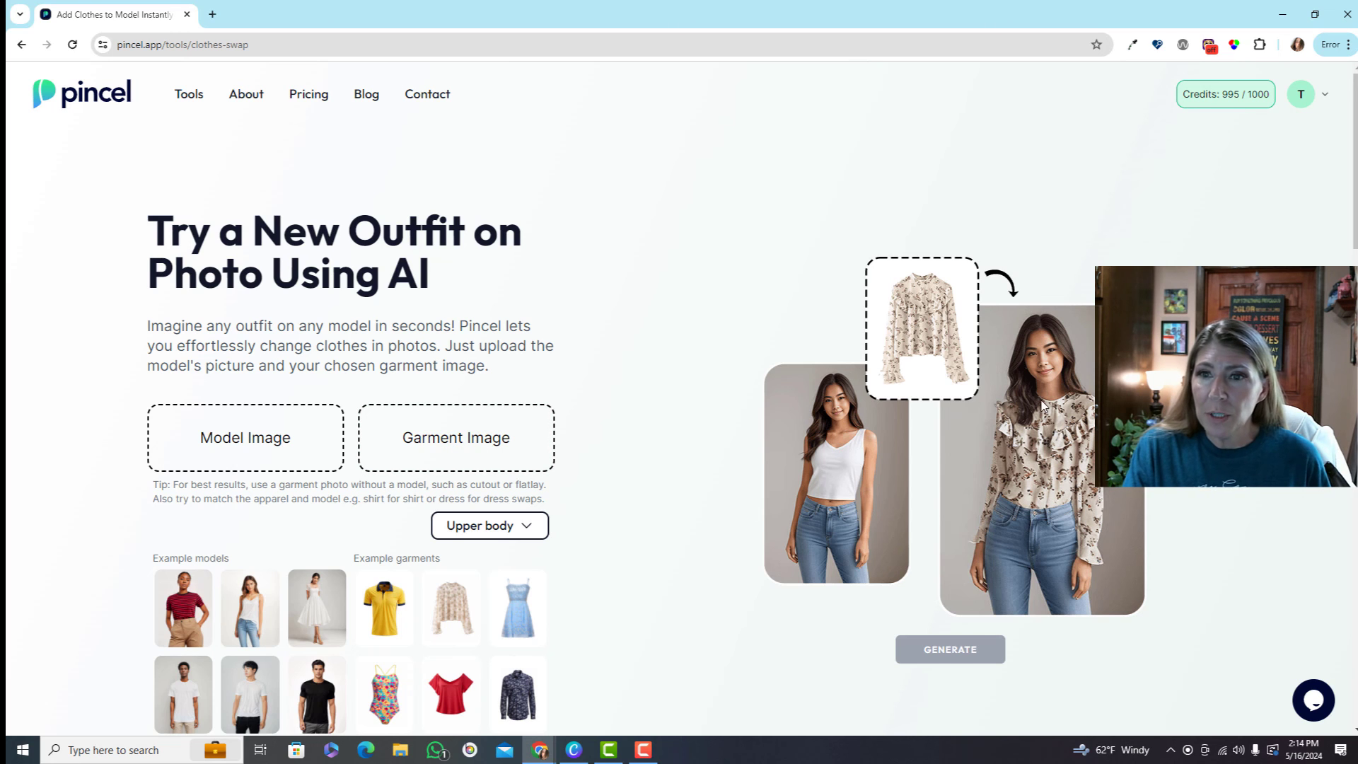
Look over the Clothes Swap example models and garments, then bring up the Tools list
{"action": "scroll", "coordinate": [950, 500], "scroll_direction": "down", "scroll_amount": 1}
{"action": "scroll", "coordinate": [883, 459], "scroll_direction": "up", "scroll_amount": 1}
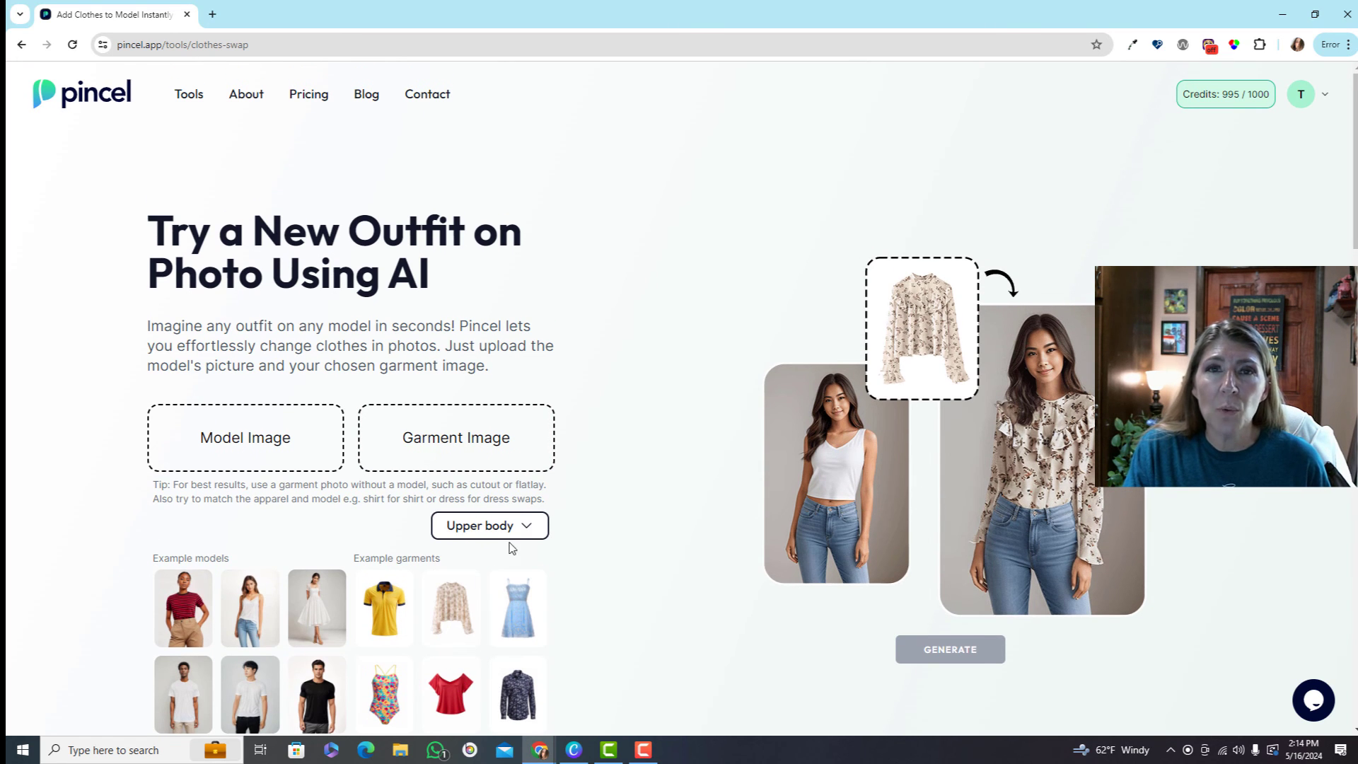
{"action": "scroll", "coordinate": [573, 595], "scroll_direction": "down", "scroll_amount": 5}
{"action": "scroll", "coordinate": [501, 697], "scroll_direction": "up", "scroll_amount": 4}
{"action": "scroll", "coordinate": [844, 434], "scroll_direction": "up", "scroll_amount": 1}
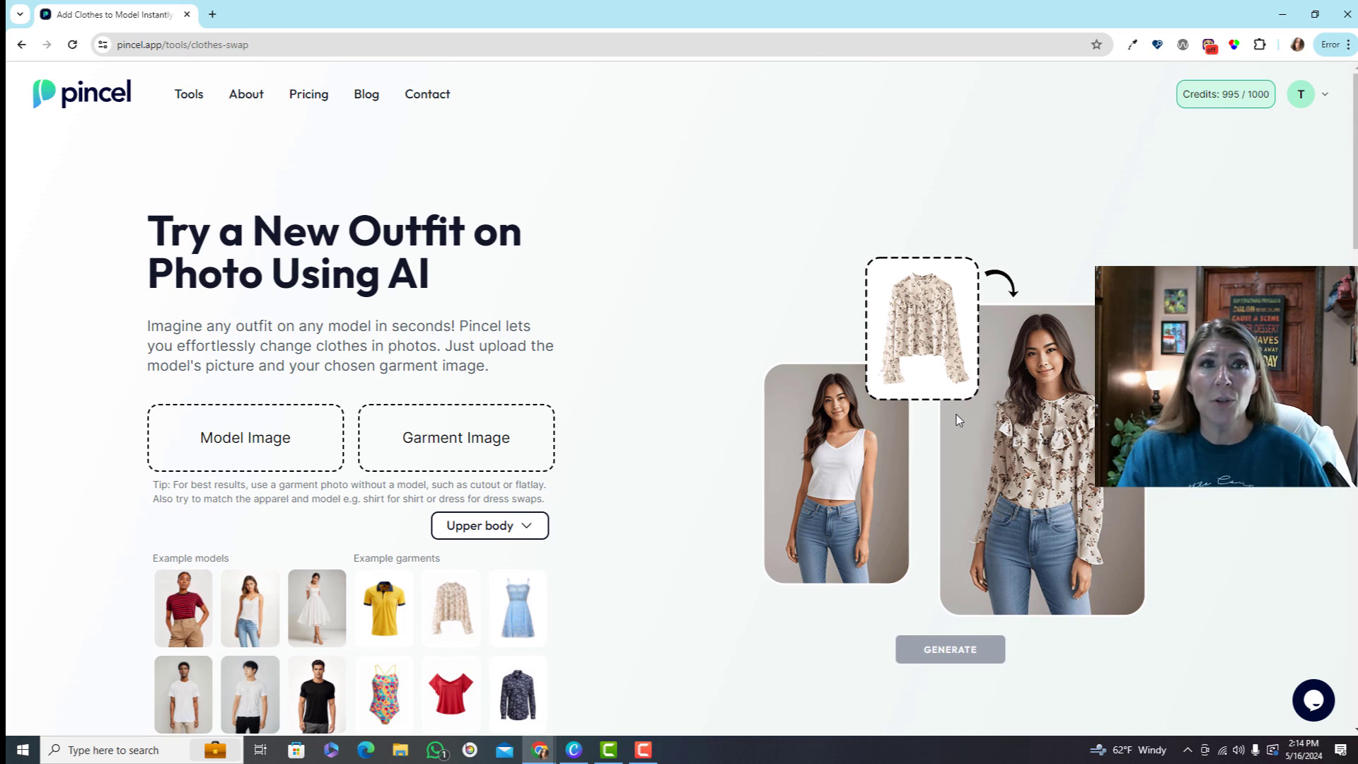
{"action": "left_click", "coordinate": [188, 97]}
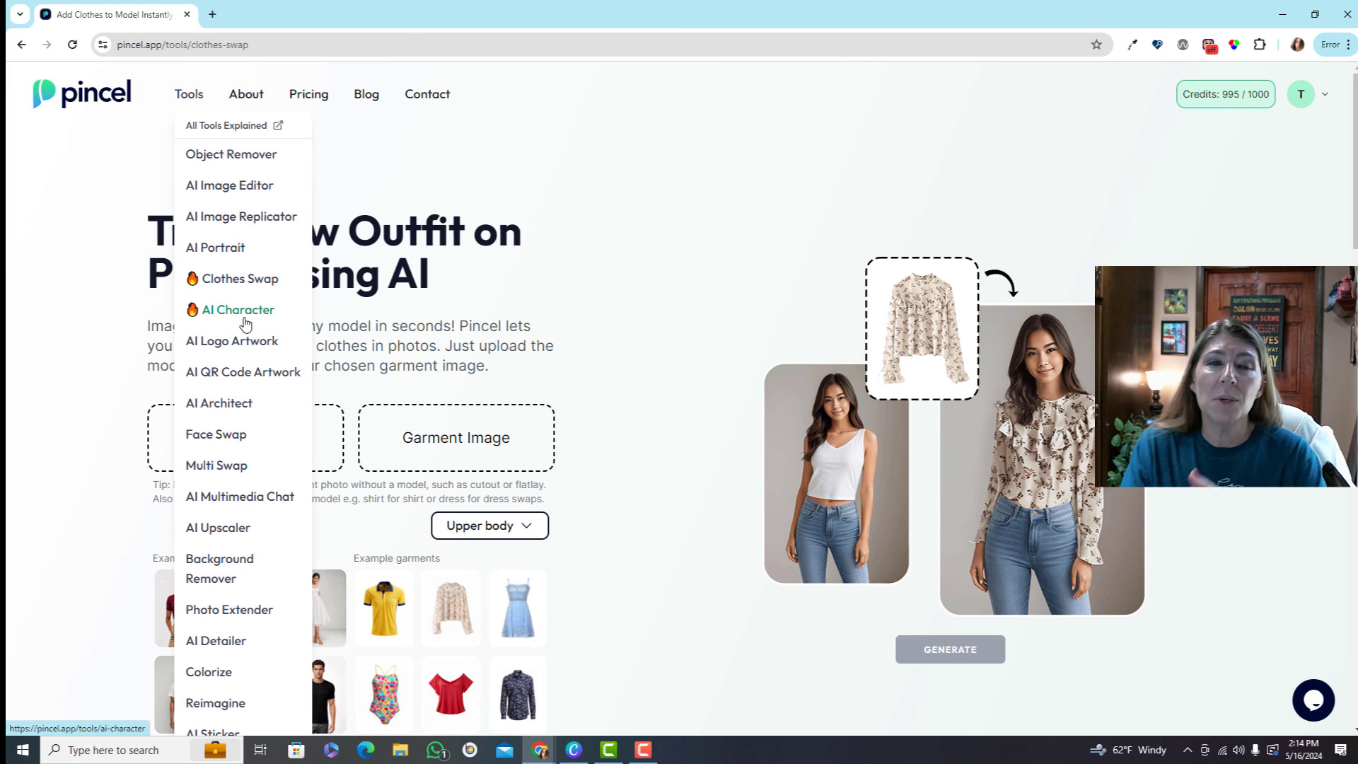
Switch to the AI Architect tool and browse its example interior styles
{"action": "left_click", "coordinate": [217, 405]}
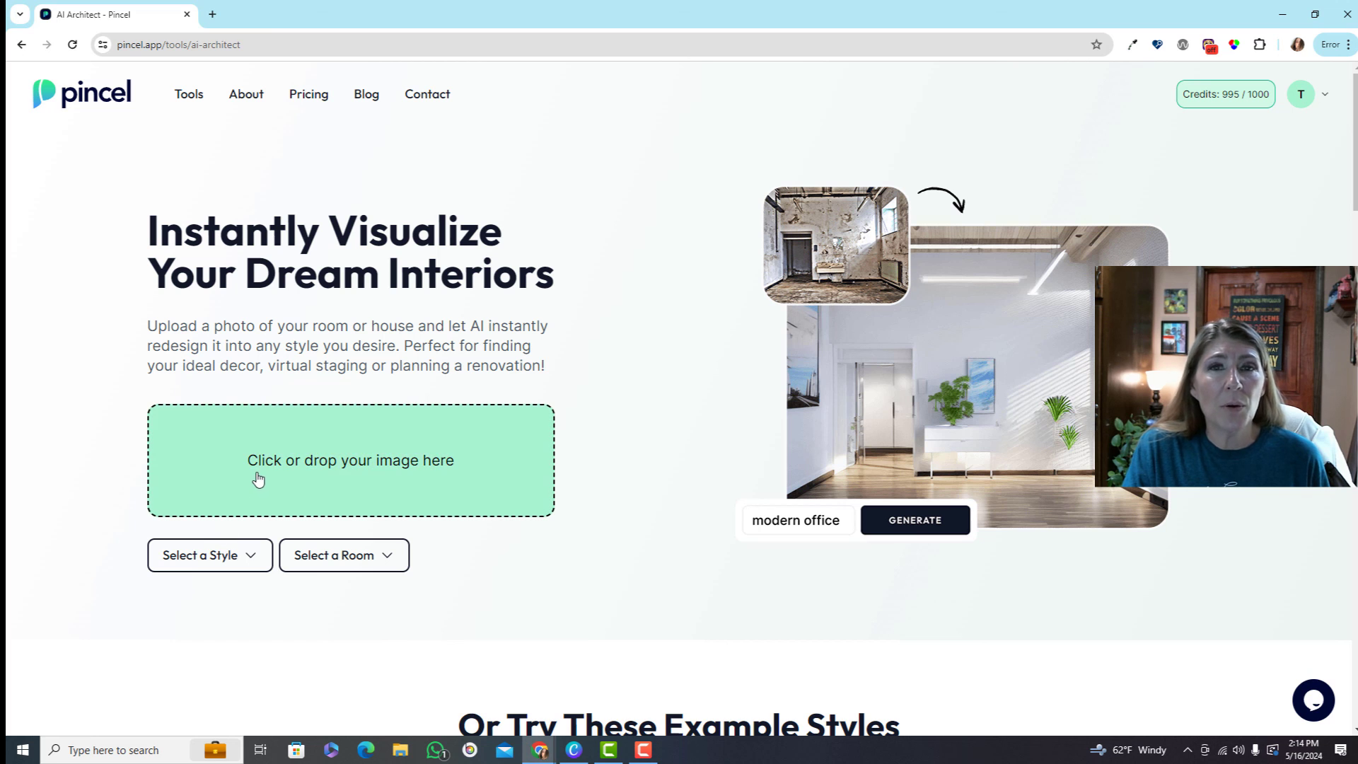
{"action": "left_click", "coordinate": [190, 99]}
{"action": "scroll", "coordinate": [258, 523], "scroll_direction": "down", "scroll_amount": 2}
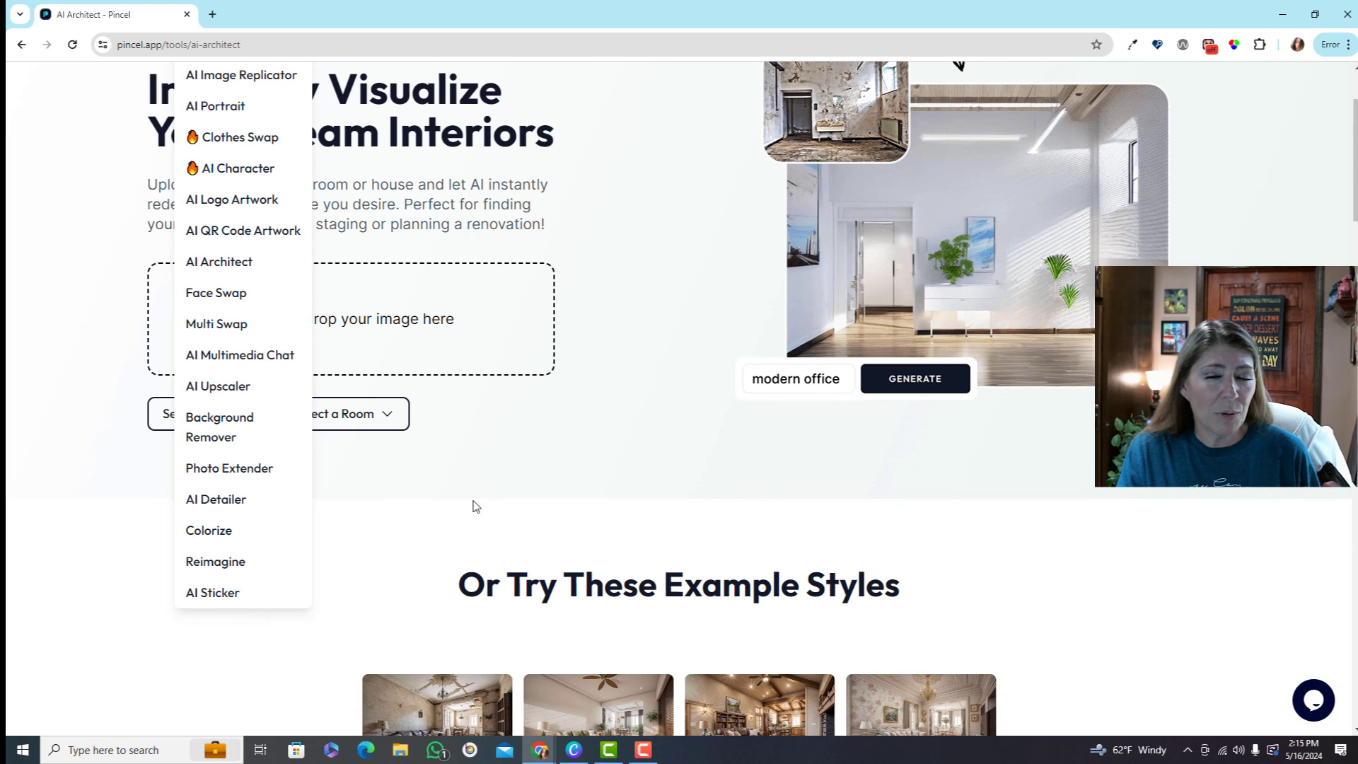
{"action": "scroll", "coordinate": [507, 524], "scroll_direction": "down", "scroll_amount": 4}
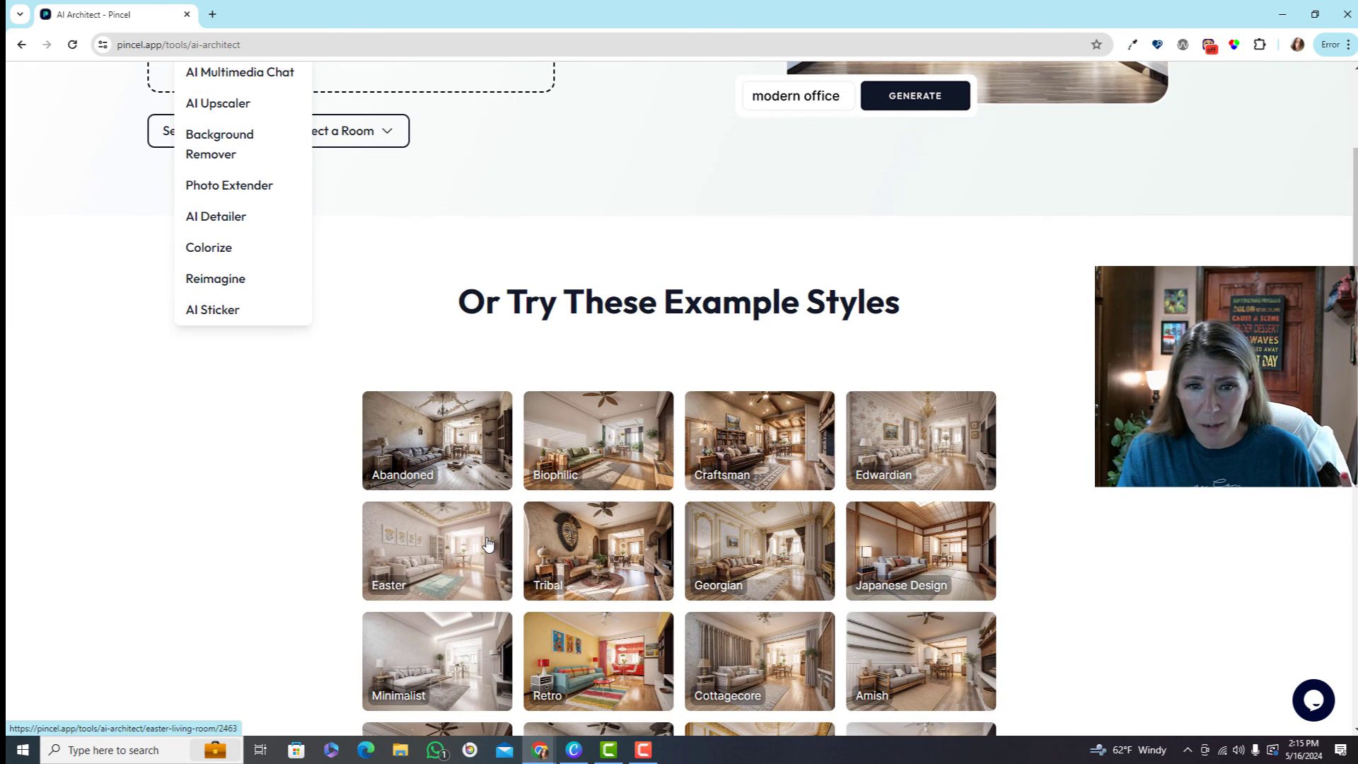
{"action": "scroll", "coordinate": [488, 543], "scroll_direction": "down", "scroll_amount": 3}
{"action": "scroll", "coordinate": [488, 543], "scroll_direction": "up", "scroll_amount": 8}
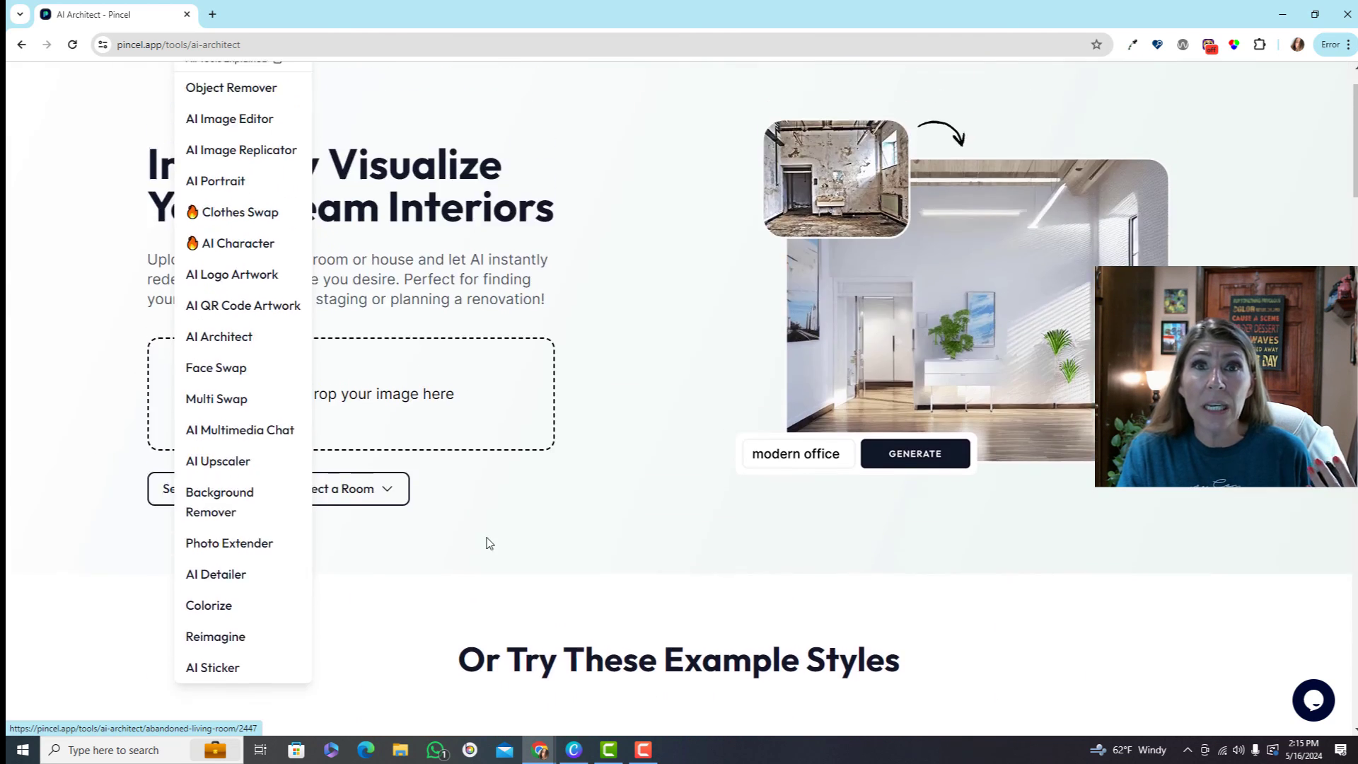
{"action": "scroll", "coordinate": [496, 537], "scroll_direction": "up", "scroll_amount": 1}
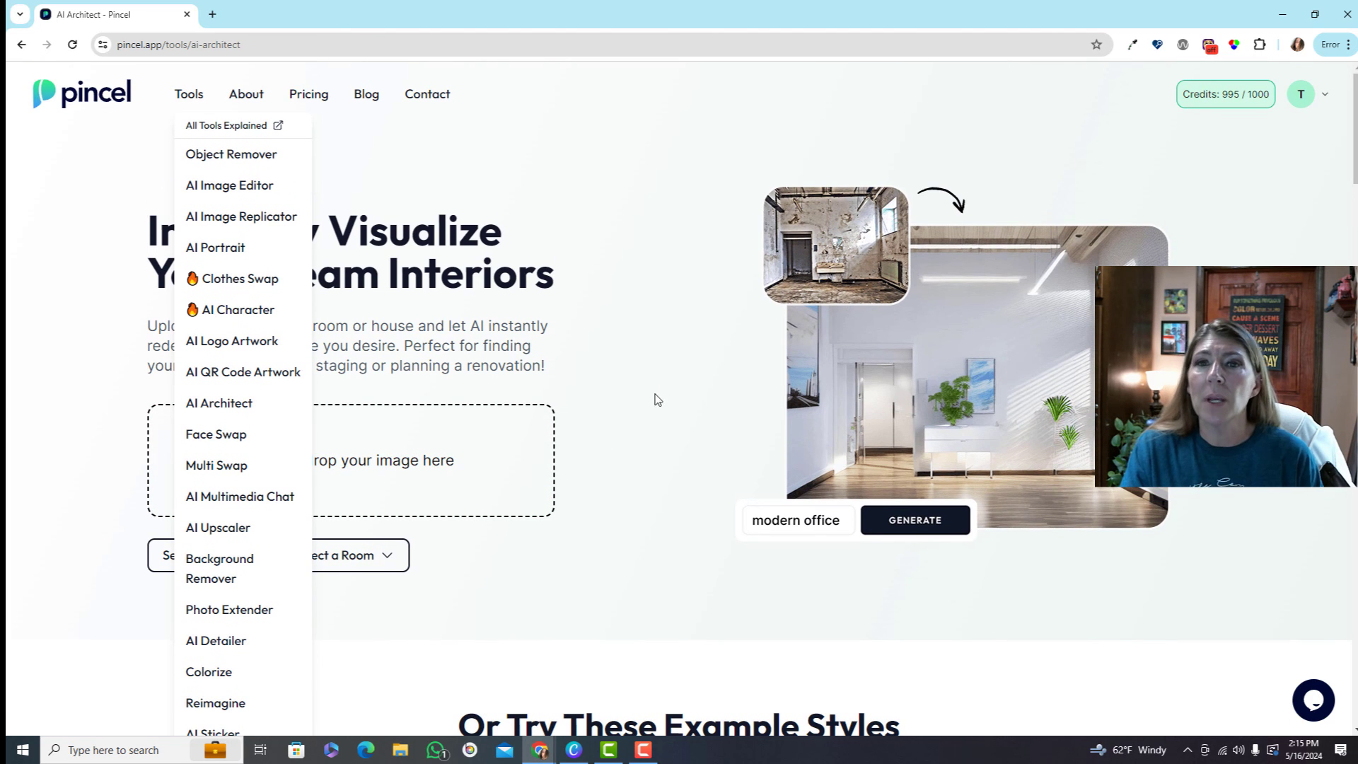